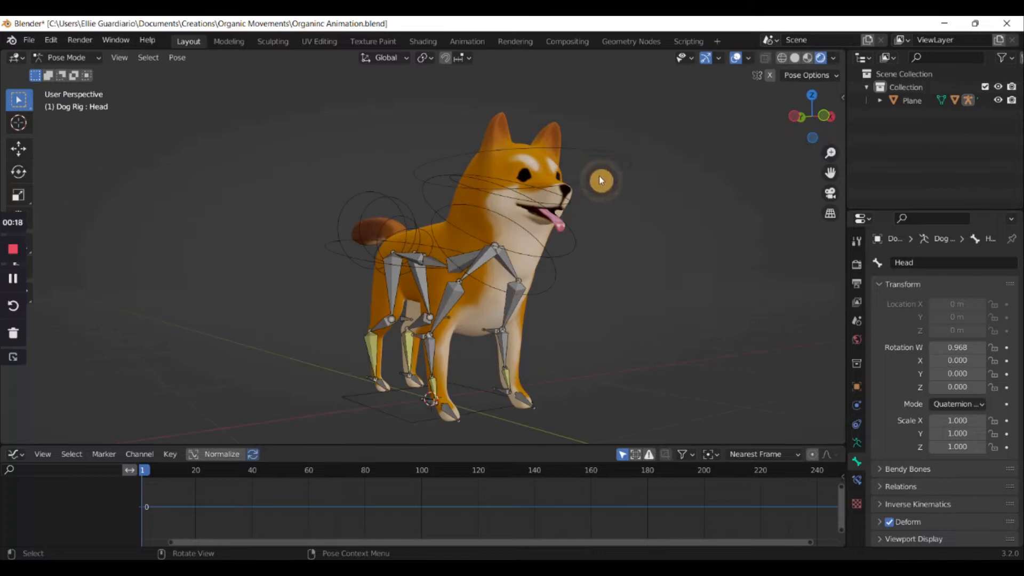
Select the dog rig's Head, Neck and Neck Base bones in turn, ending with Neck Base active
left_click(599, 177)
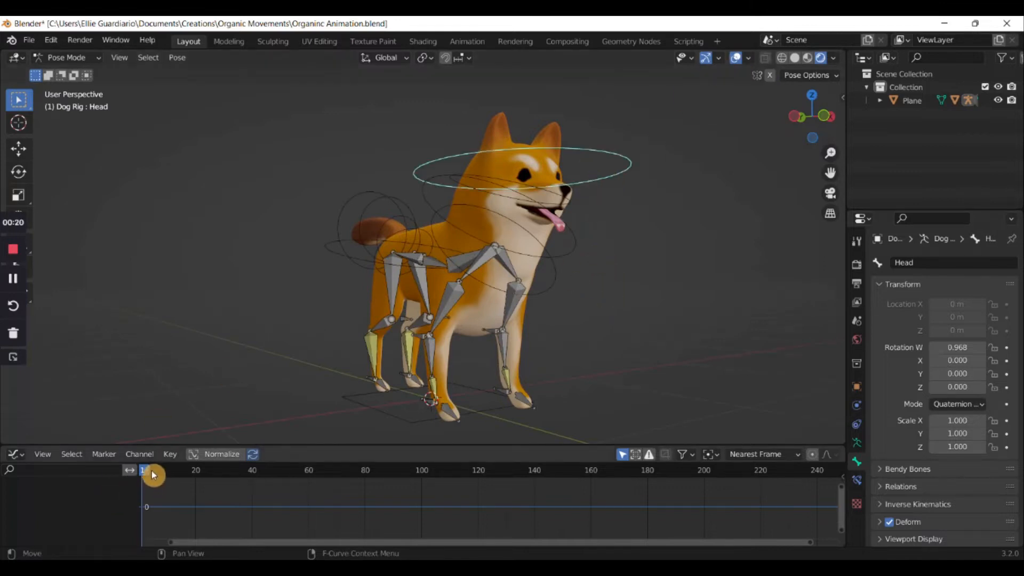
mouse_move(153, 474)
left_mouse_down()
mouse_move(206, 474)
mouse_move(142, 474)
left_mouse_up()
left_click(477, 208)
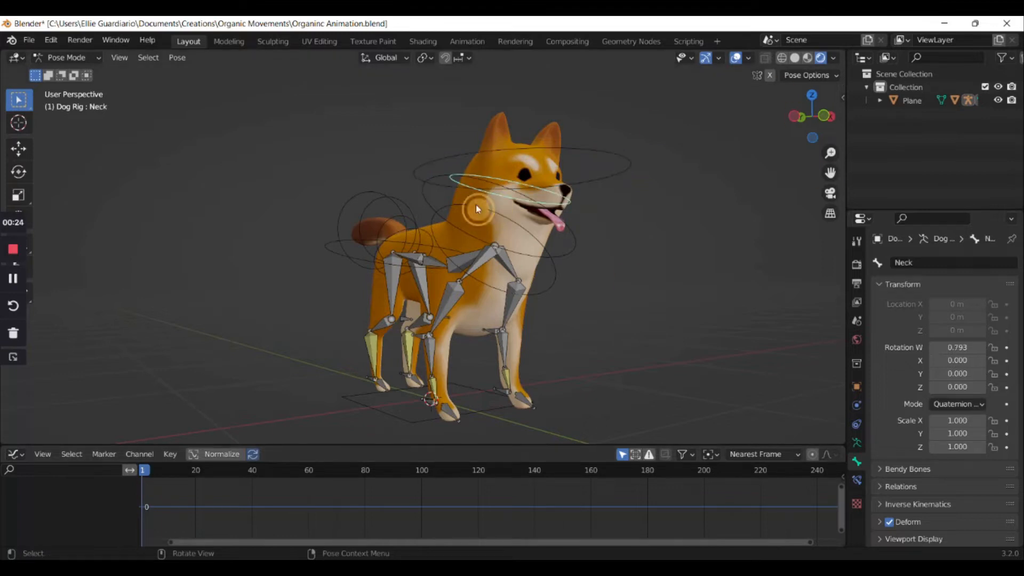
left_click(520, 218)
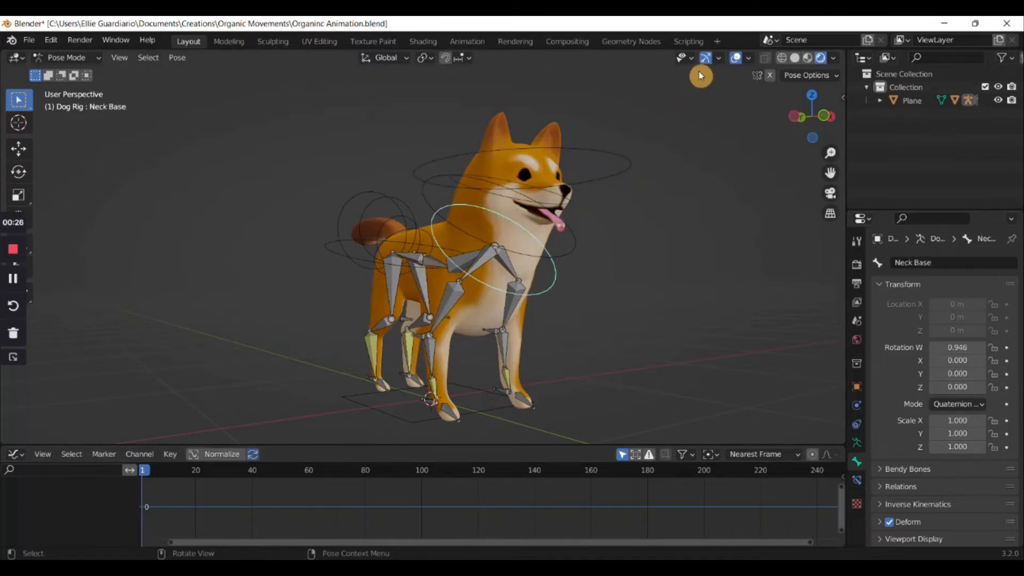
middle_click_drag(605, 184, 612, 197)
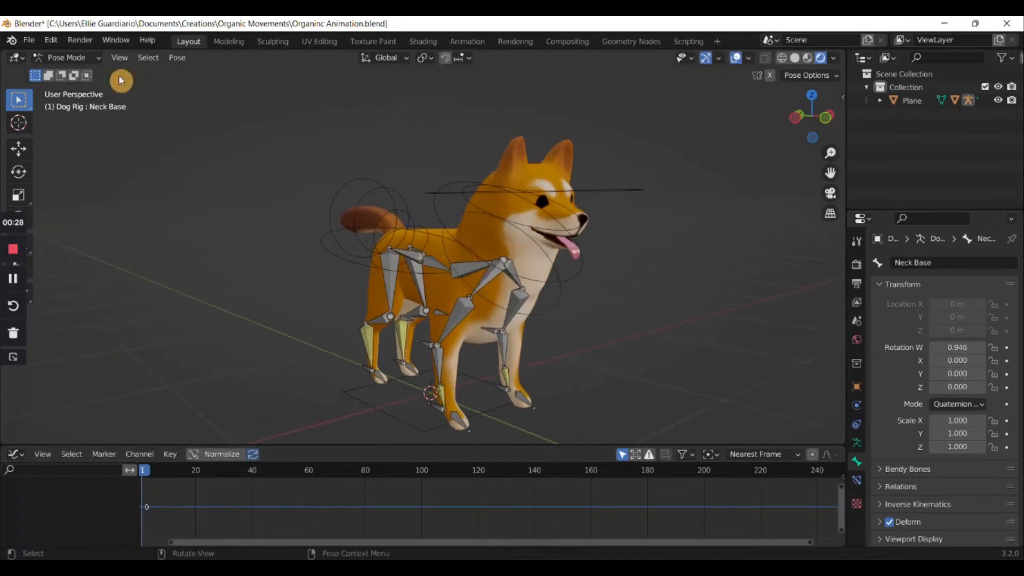
Switch to Object Mode and select the Shiba Inu mesh to examine its Tongue, Smile and Sniff shape key curves
left_click(66, 57)
left_click(80, 71)
left_click(461, 244)
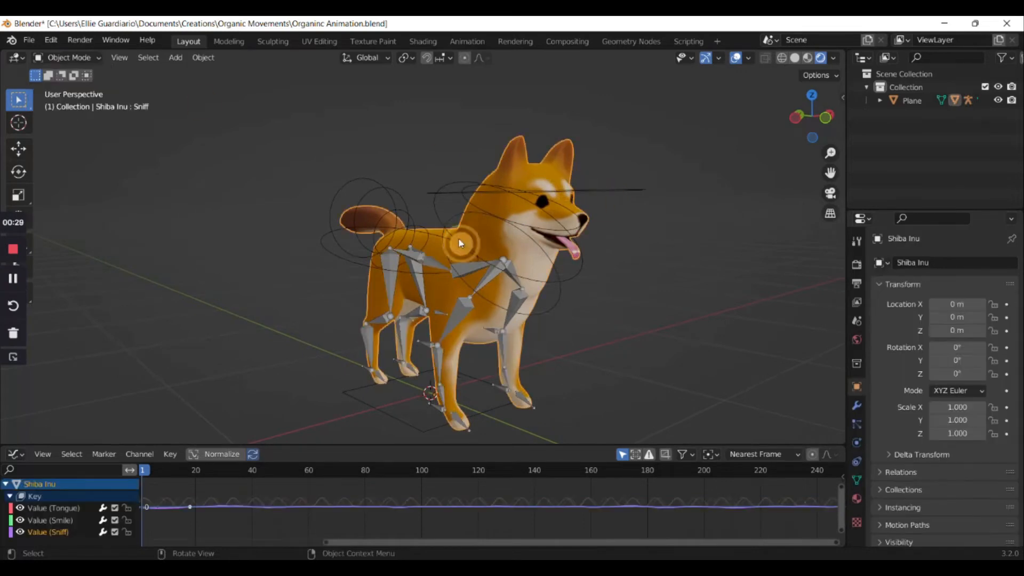
left_click(45, 517)
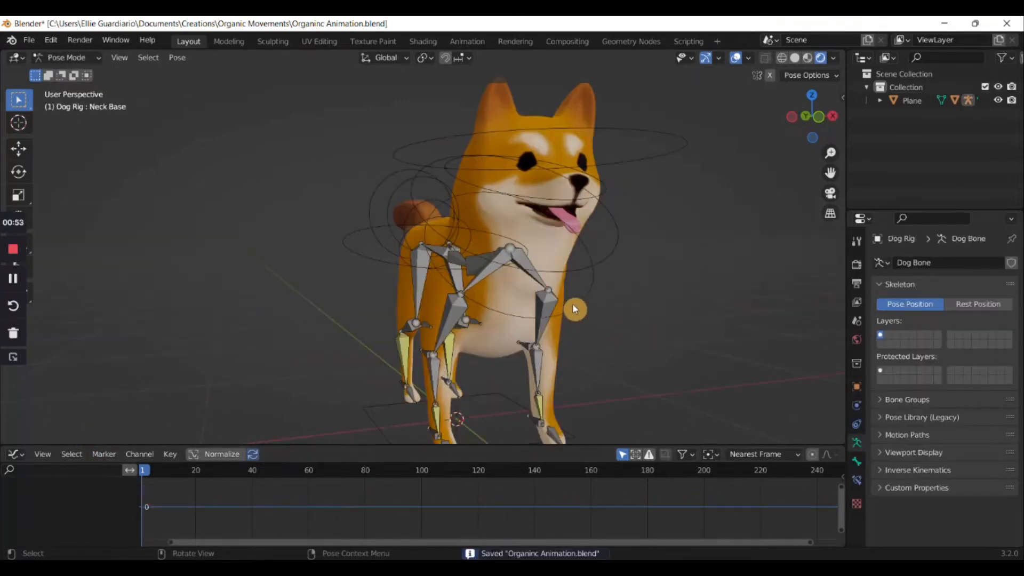
Enlarge the Graph Editor and display the Neck Base bone's transform properties
left_click_drag(155, 444, 174, 361)
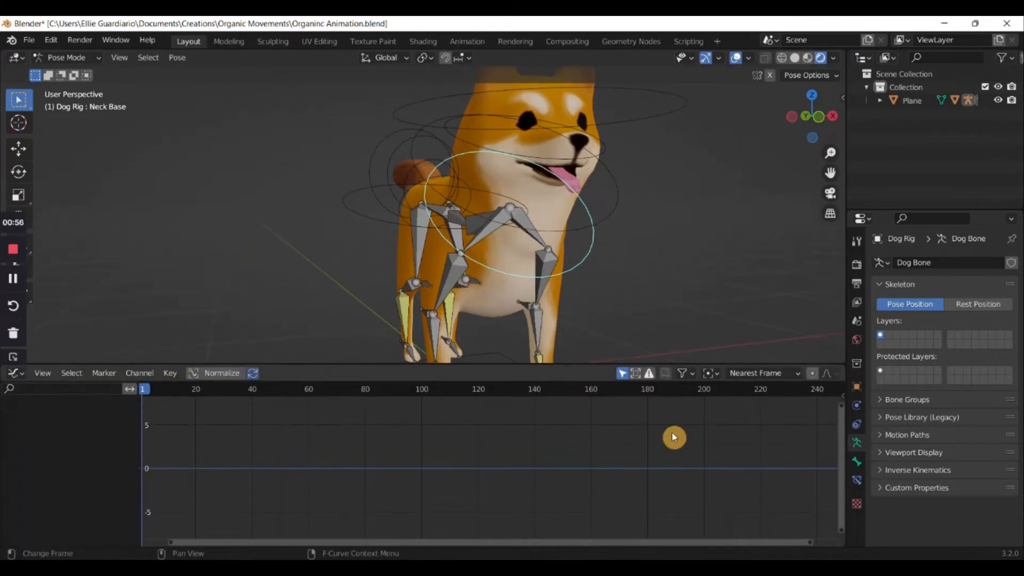
left_click(856, 457)
Try out different rotation values on the Neck Base bone, undoing each change
left_click_drag(957, 360, 764, 347)
key("ctrl+z")
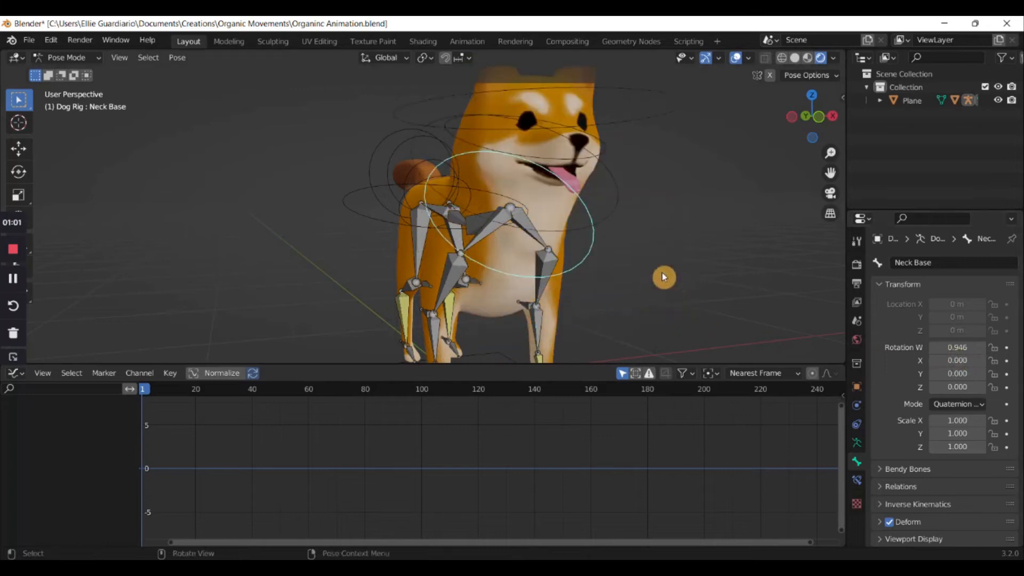
scroll(663, 276, "down", 1)
middle_click_drag(663, 277, 667, 288, "shift")
mouse_move(964, 374)
left_mouse_down()
mouse_move(1021, 373)
mouse_move(848, 373)
mouse_move(922, 373)
mouse_move(981, 388)
mouse_move(905, 388)
mouse_move(964, 388)
left_mouse_up()
key("ctrl+z")
Keyframe the Neck Base bone's rotation at frame 1 and delete its W Quaternion Rotation channel
left_click(959, 373)
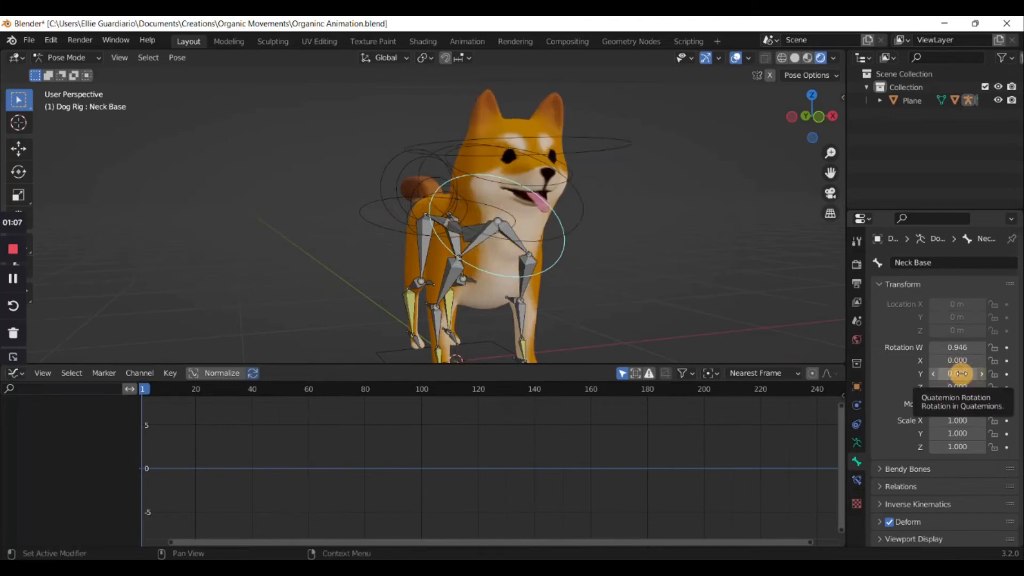
key("i")
left_click(16, 427)
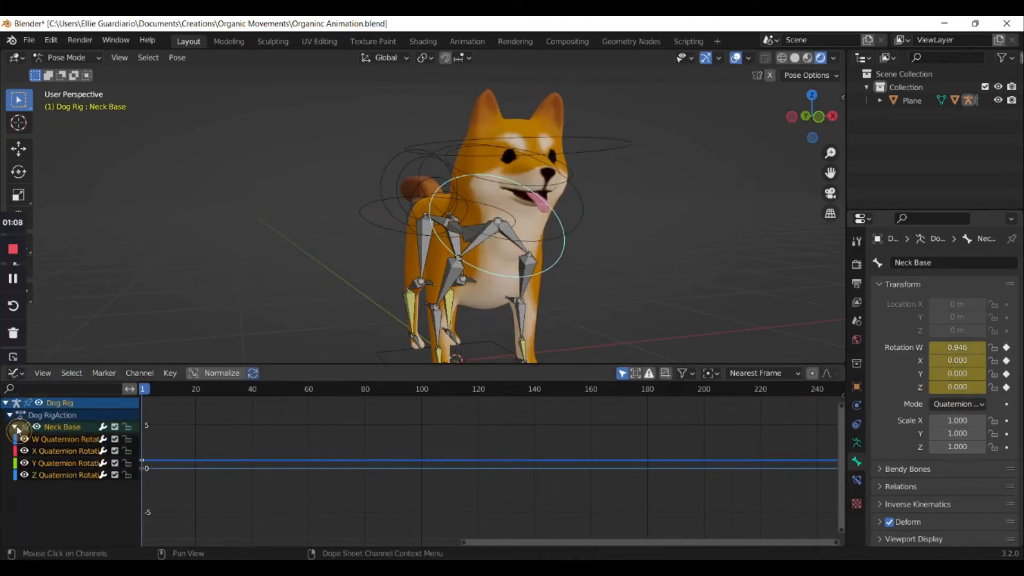
left_click(44, 440)
key("x")
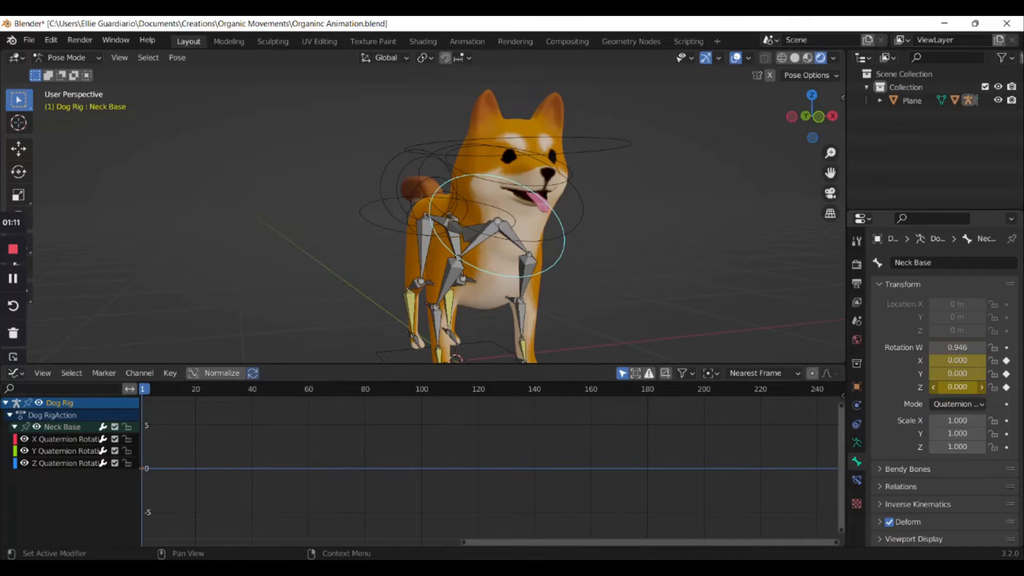
Try out a different Z rotation on the Neck Base bone and undo it
left_click_drag(957, 386, 927, 375)
key("ctrl+z")
key("ctrl+z")
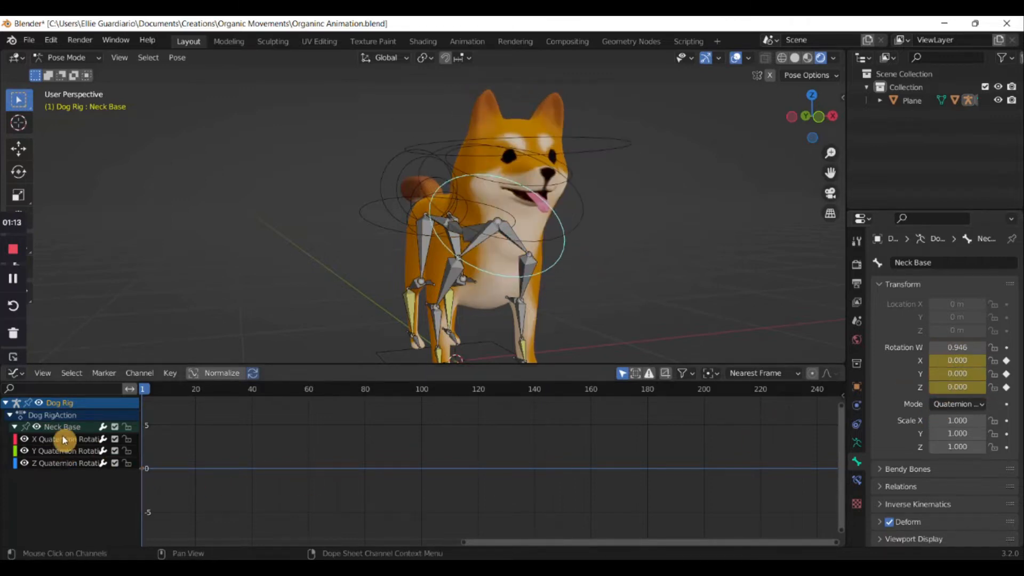
Delete the Neck Base bone's X and Z Quaternion Rotation channels, keeping only the Y channel
left_click(61, 438)
key("x")
left_click(60, 448)
key("x")
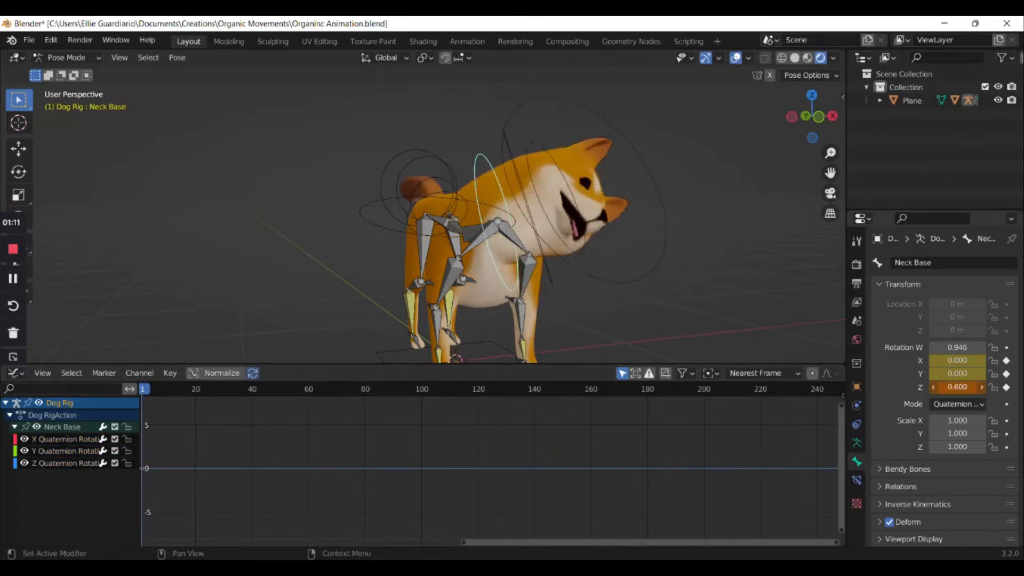
key("ctrl+z")
left_click(62, 452)
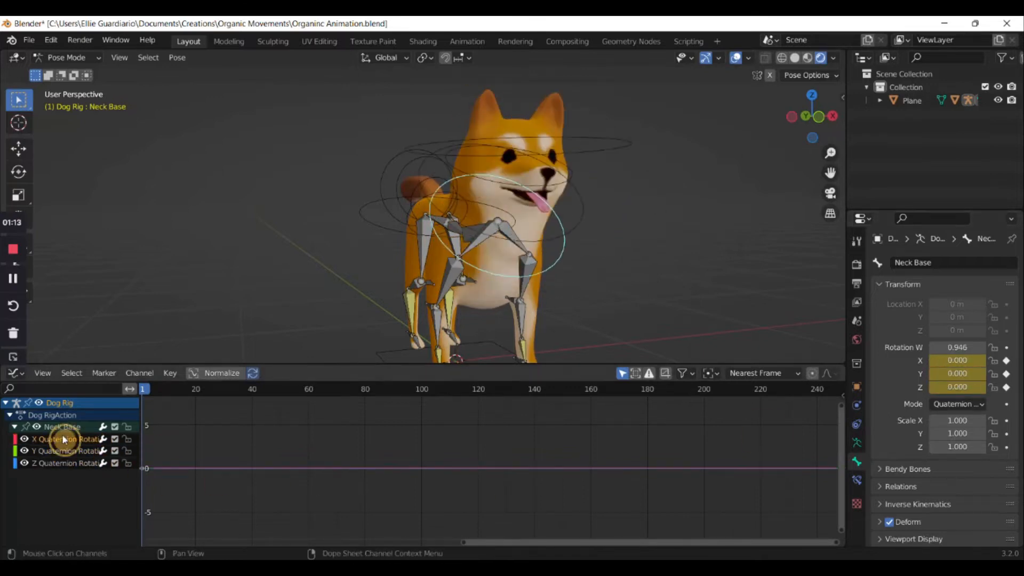
key("x")
left_click(60, 448)
key("x")
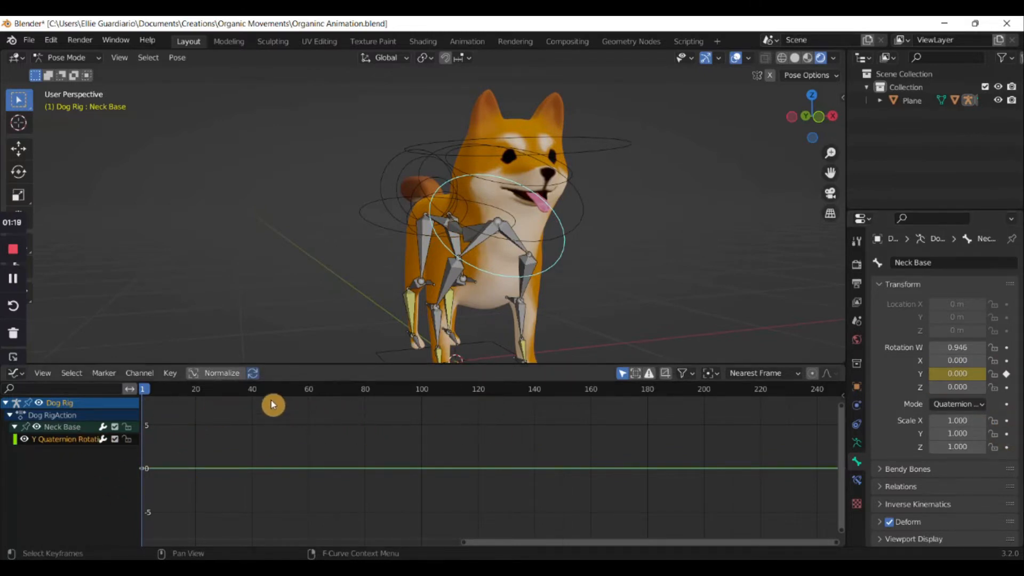
Add a Noise modifier to the Neck Base bone's Y Quaternion Rotation curve
scroll(264, 462, "down", 4)
middle_click_drag(263, 462, 280, 462)
scroll(330, 453, "up", 2)
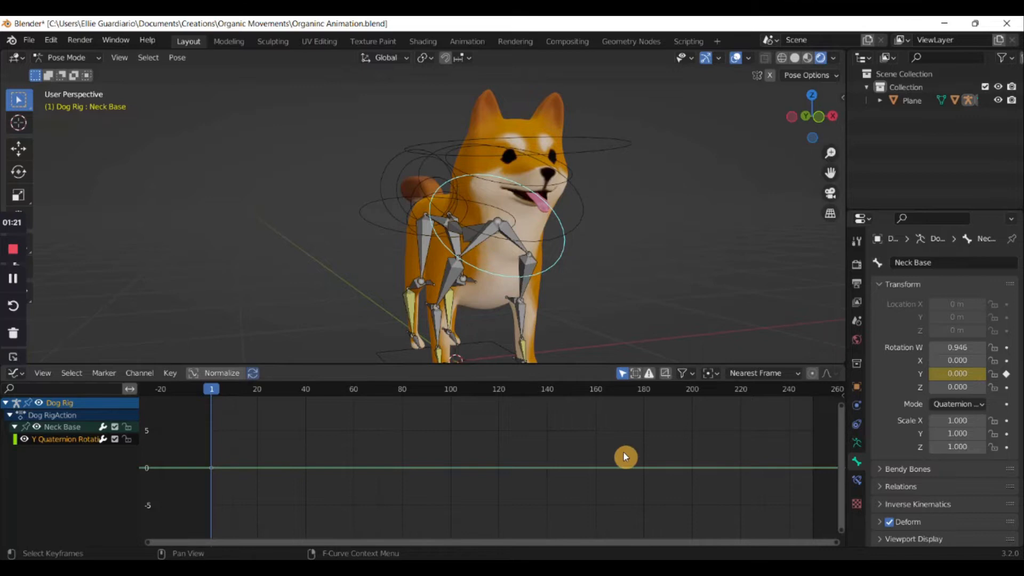
key("n")
left_click(838, 444)
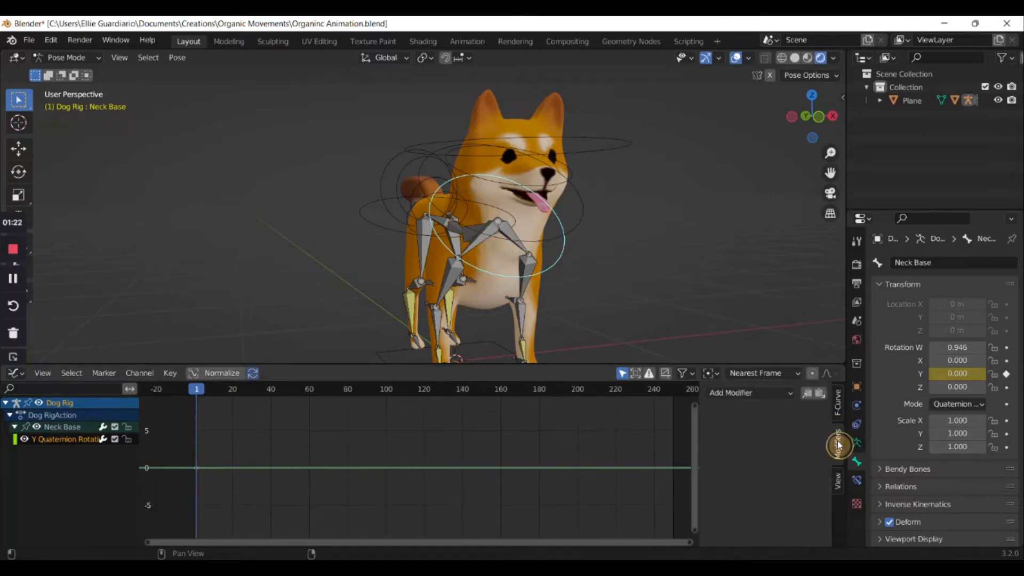
left_click(759, 394)
left_click(752, 467)
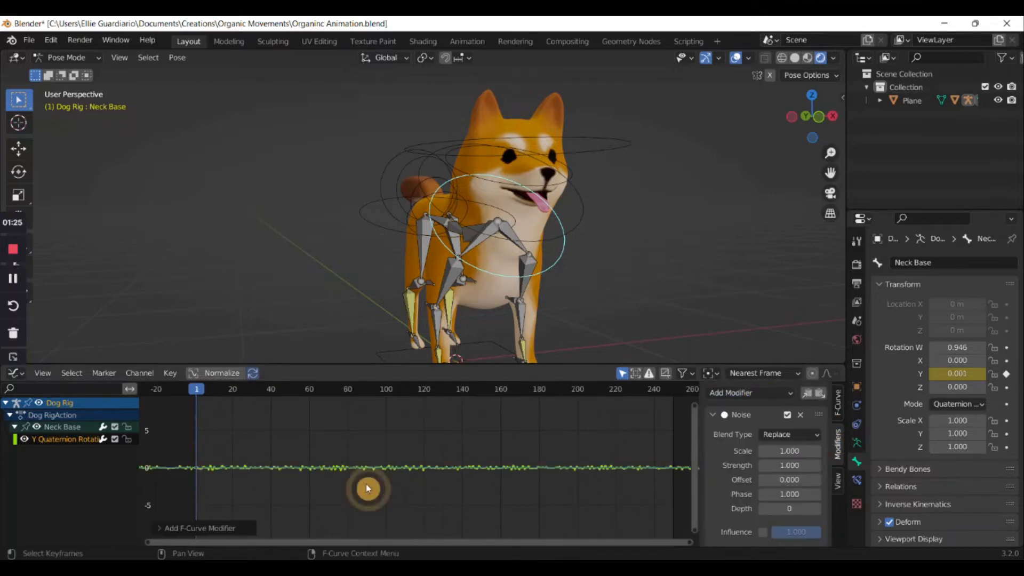
Play the animation to preview the neck's noise movement and return to frame 1
middle_click_drag(366, 487, 411, 473)
key("space")
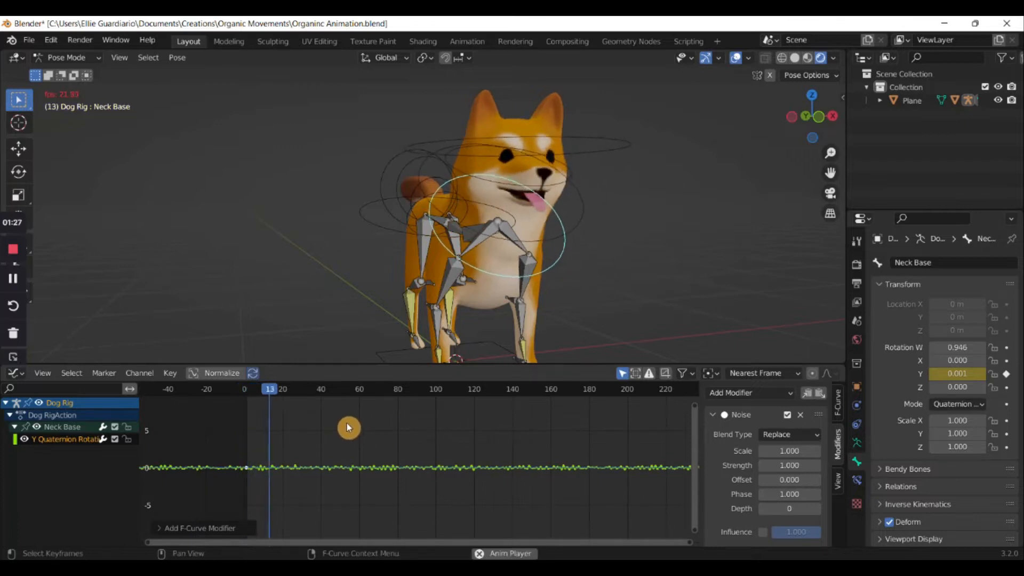
key("space")
key("shift+Left")
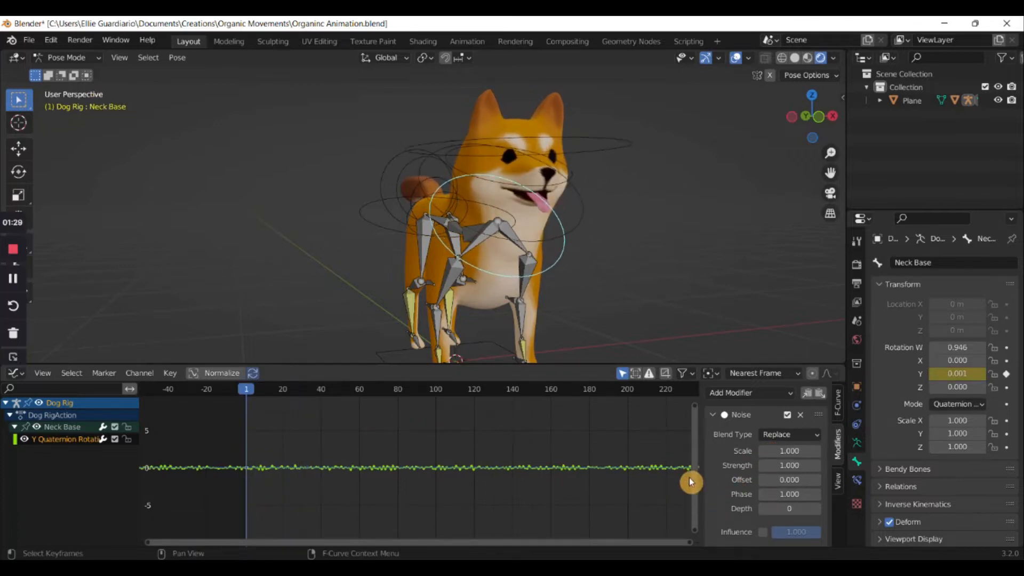
Set the Noise modifier's scale to 10
left_click_drag(775, 450, 802, 449)
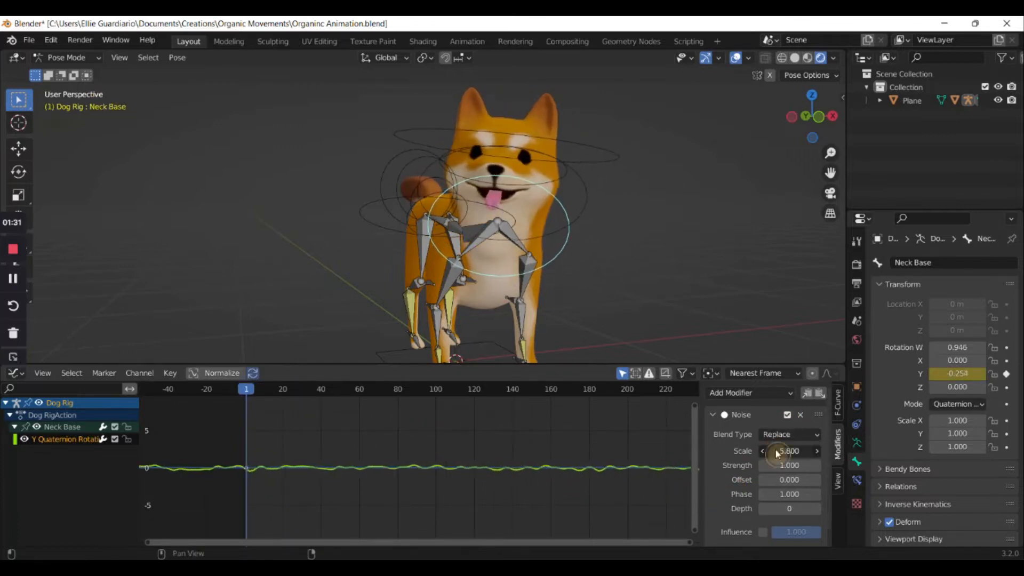
left_click(777, 451)
type("10\\")
key("Return")
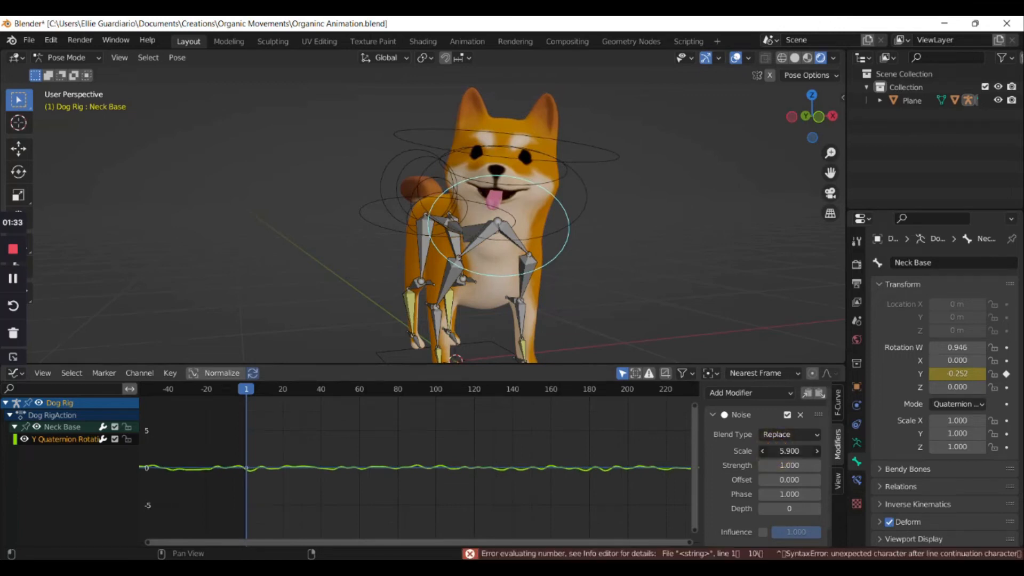
key("Return")
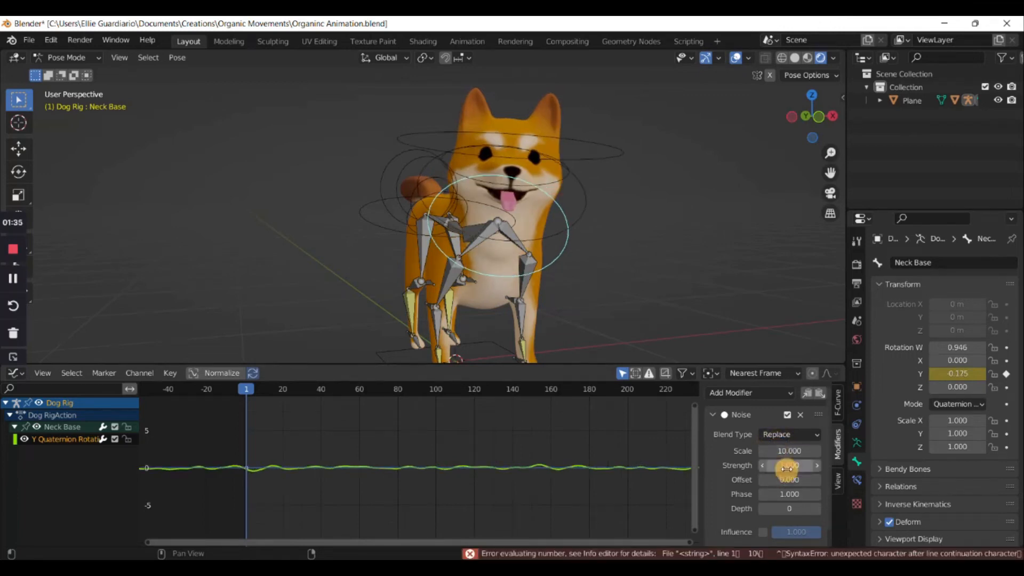
Move to frame 5 and set the Noise modifier's strength to 4
left_click_drag(244, 393, 255, 393)
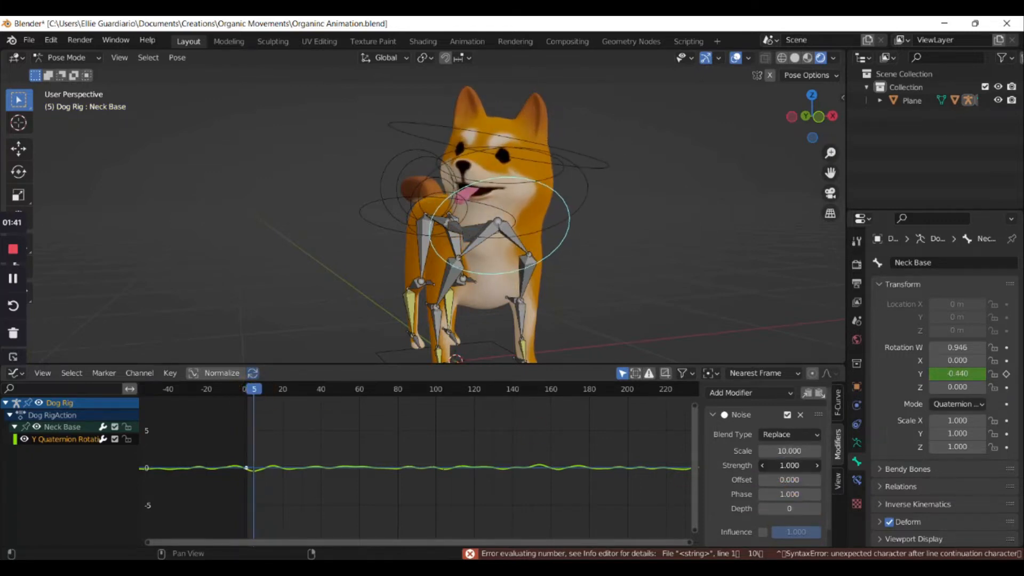
left_click_drag(784, 465, 847, 465)
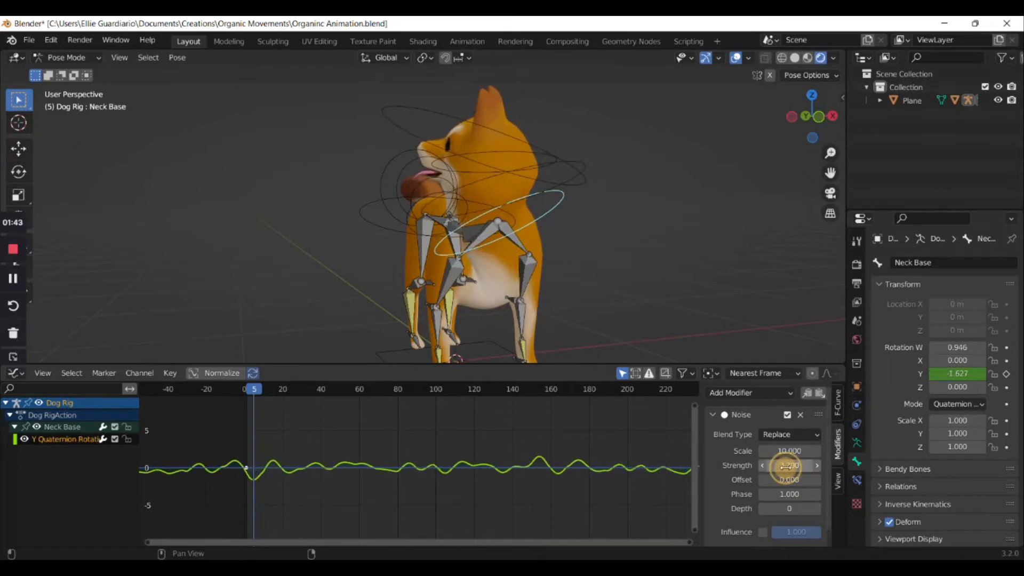
type("4")
key("Return")
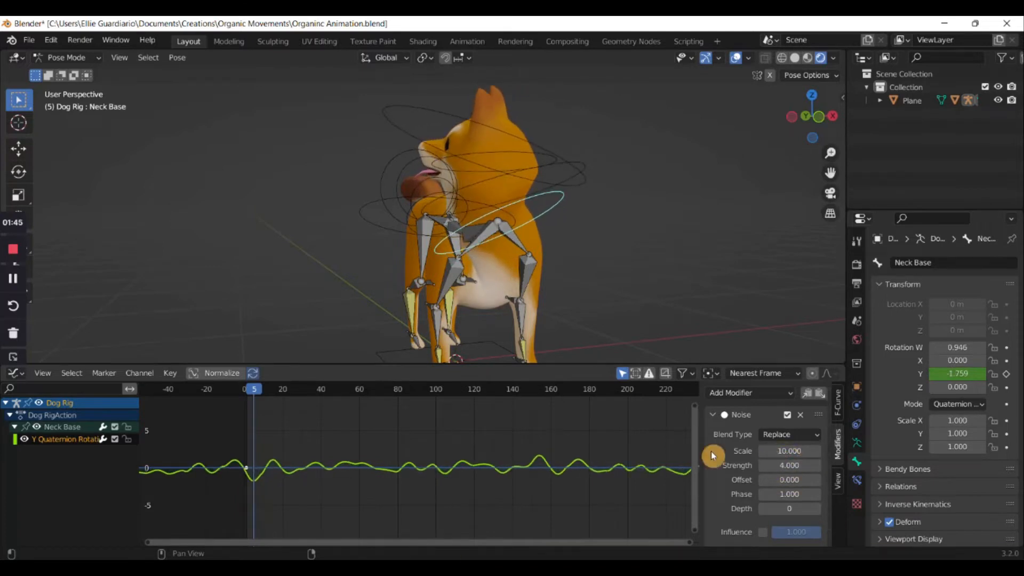
Add a Limits modifier to the Y Quaternion Rotation curve with Minimum Y and Maximum Y enabled
left_click(713, 415)
left_click(736, 393)
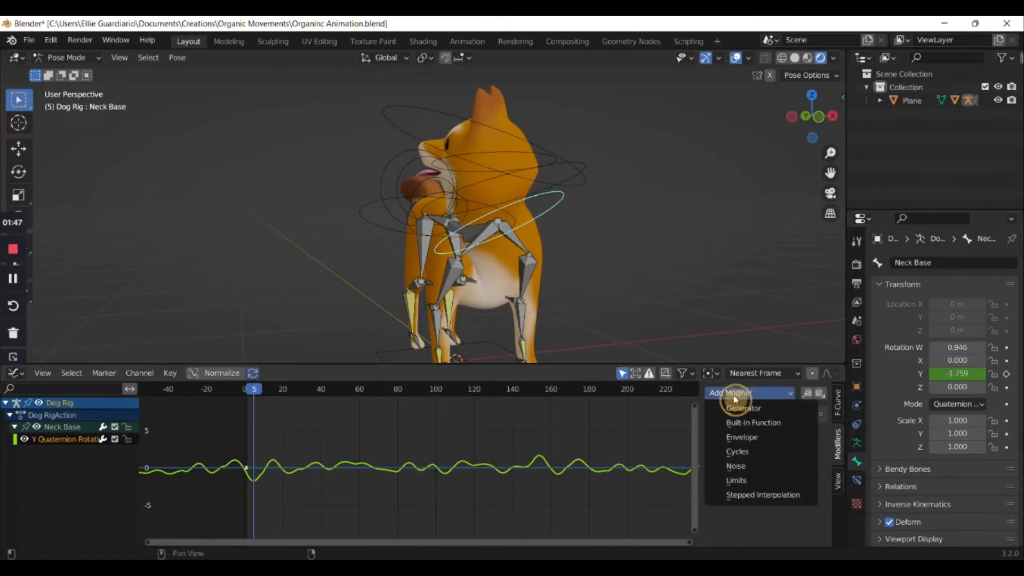
left_click(744, 479)
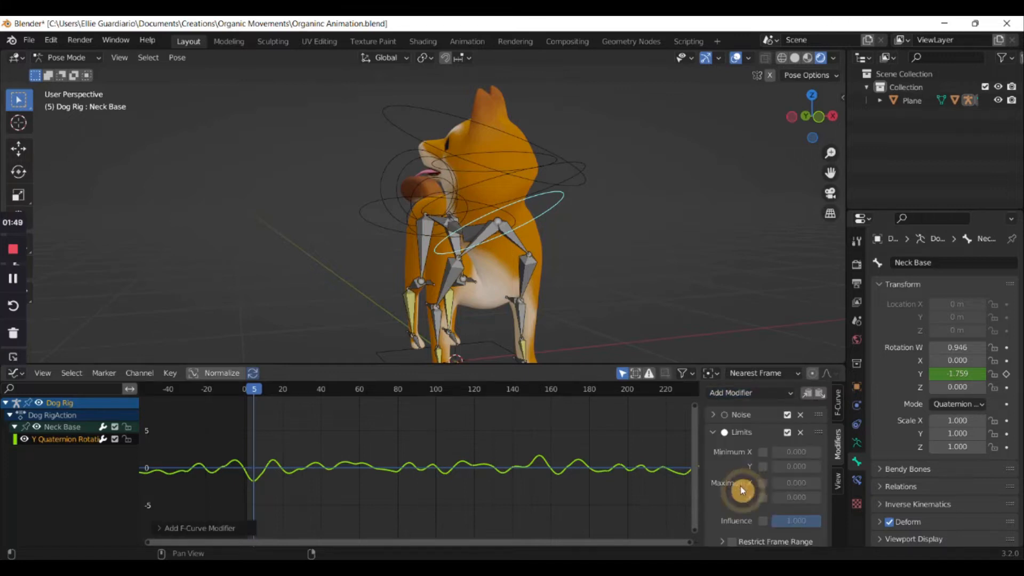
left_click(763, 463)
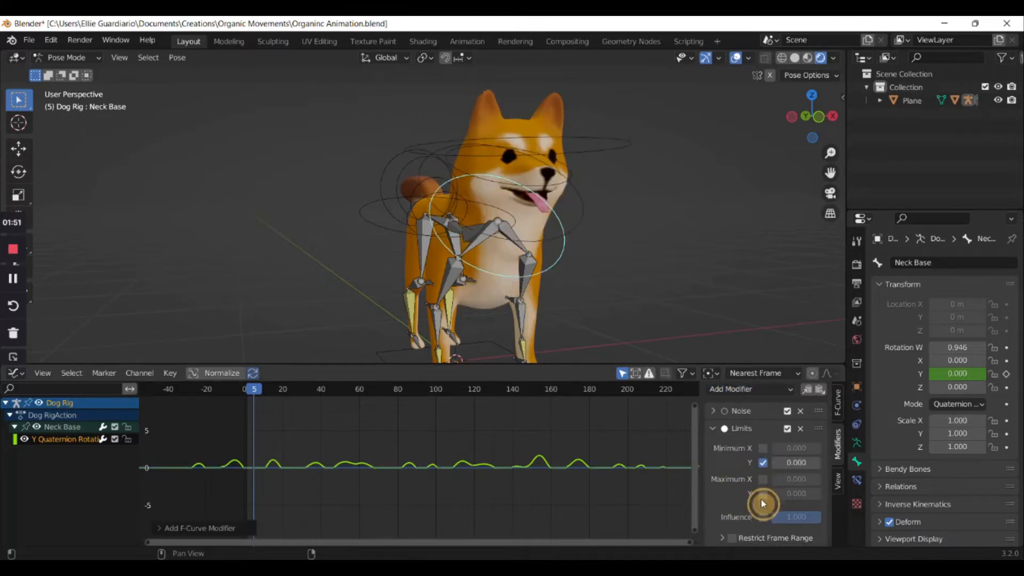
left_click(762, 493)
Set the Limits modifier's Minimum Y to -0.2 and Maximum Y to 0.2, and scrub the timeline to frame 8
mouse_move(784, 462)
left_mouse_down()
mouse_move(810, 462)
mouse_move(776, 462)
left_mouse_up()
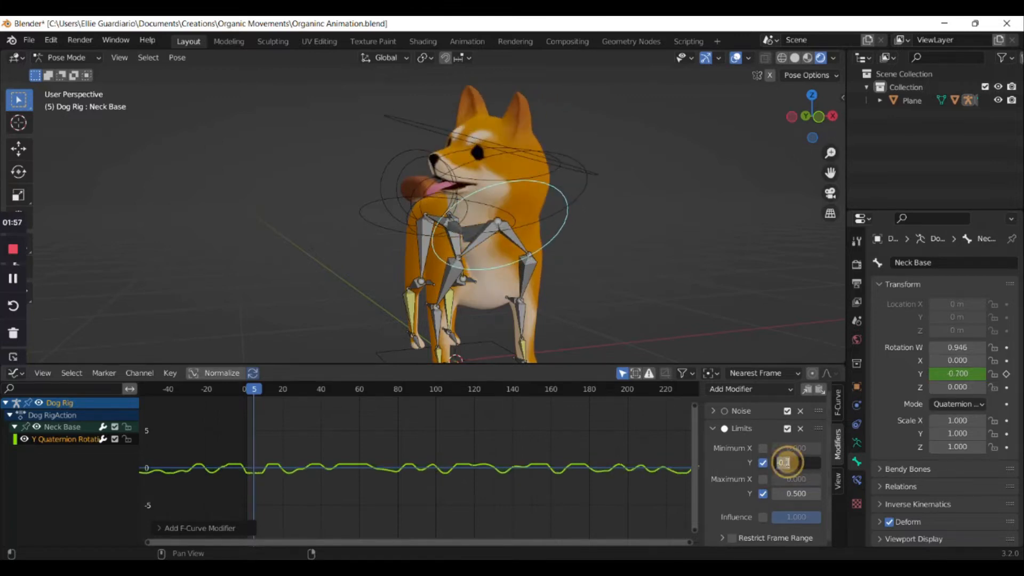
key("Return")
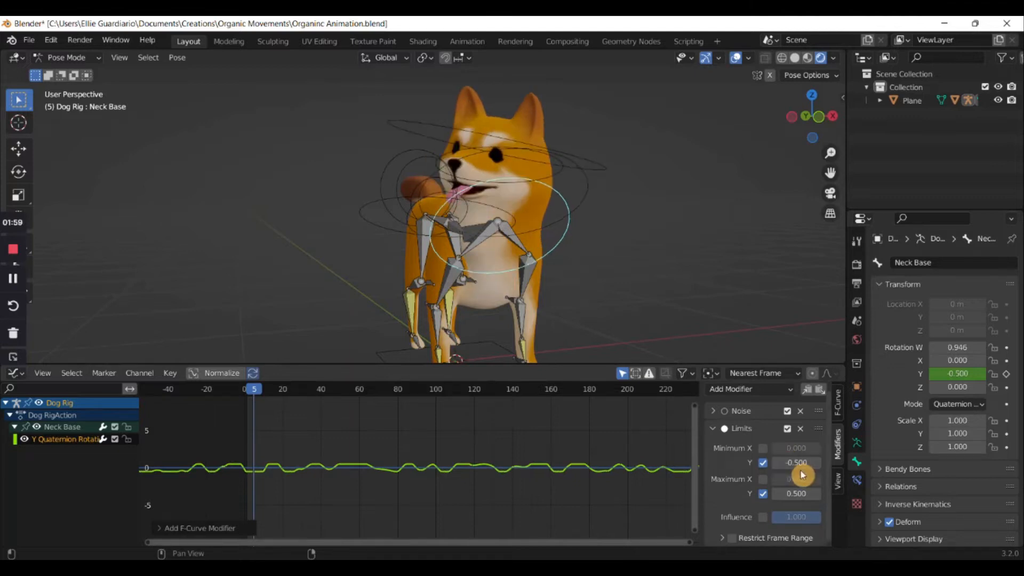
key("BackSpace")
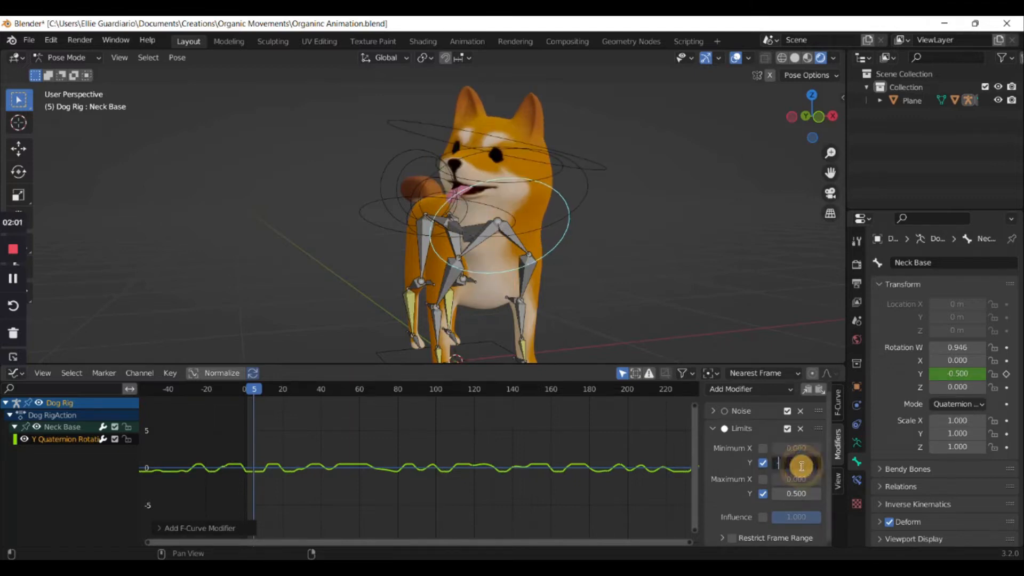
type("-0.2")
key("Return")
left_click(798, 494)
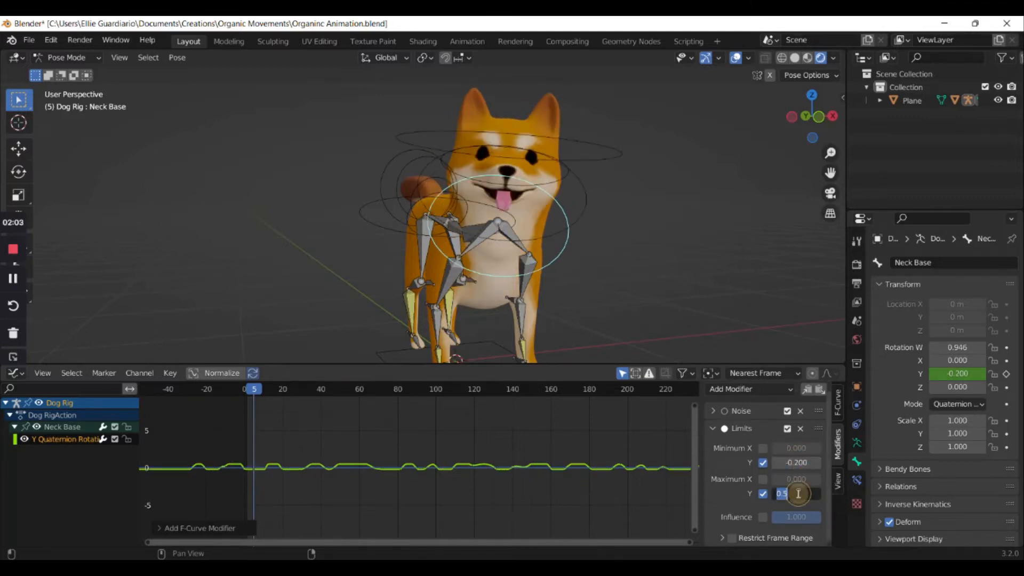
type("0.2")
key("Return")
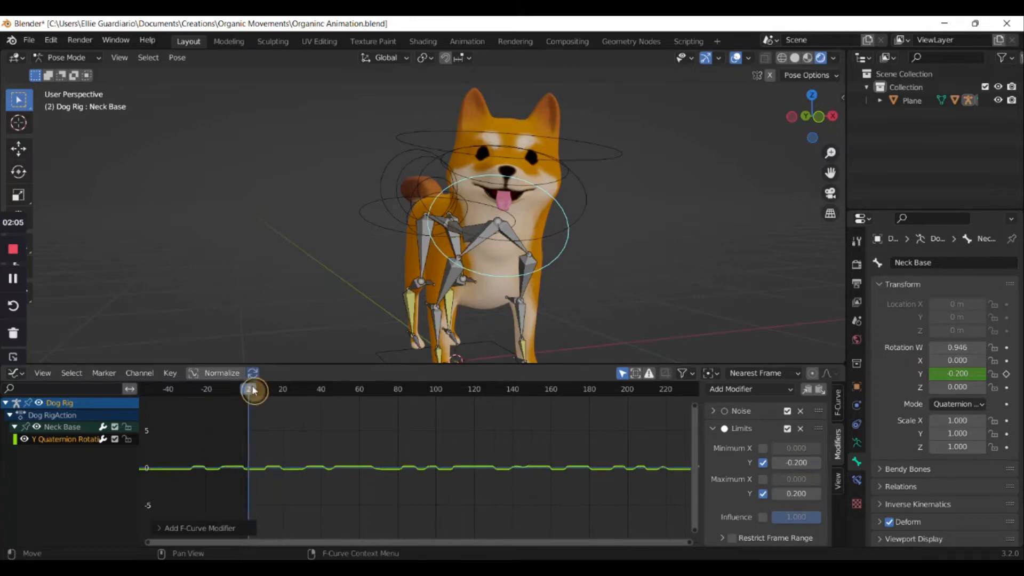
mouse_move(254, 391)
left_mouse_down()
mouse_move(274, 394)
mouse_move(260, 395)
left_mouse_up()
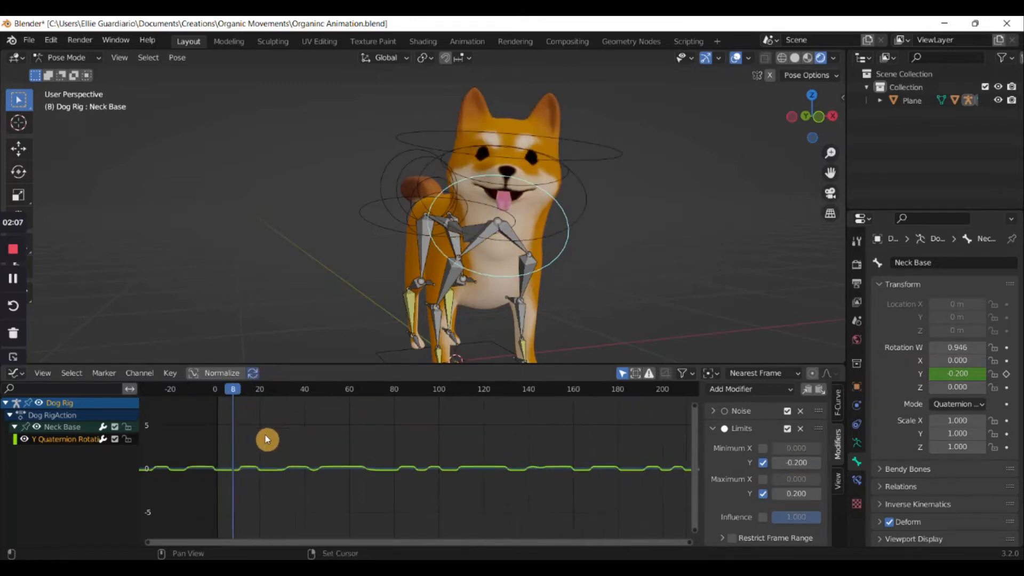
Set the Noise modifier's scale to 15 and its strength to 1.2 on the Neck Base Y rotation curve
scroll(267, 438, "up", 1)
left_click(715, 433)
left_click(713, 414)
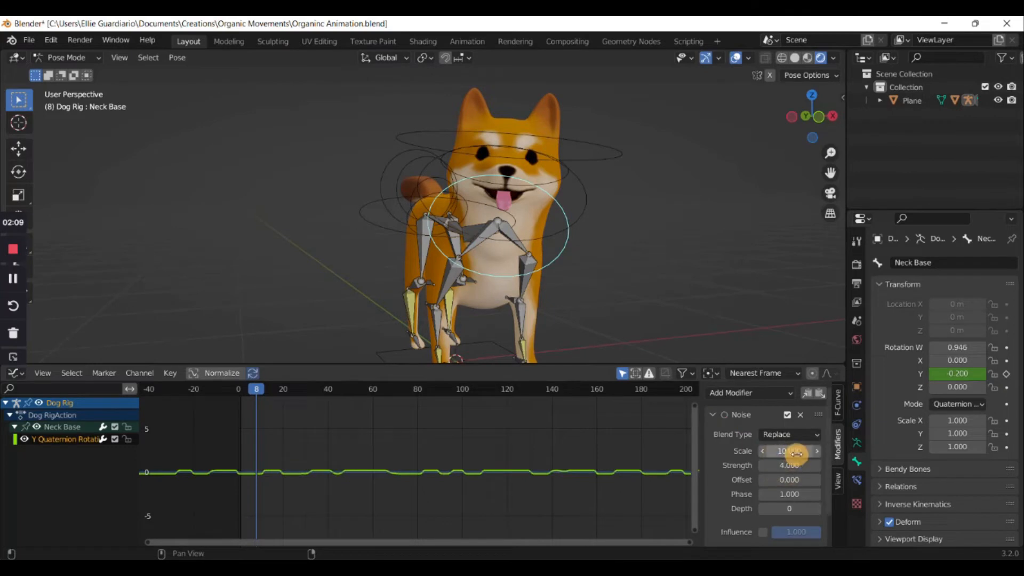
left_click_drag(789, 451, 795, 450)
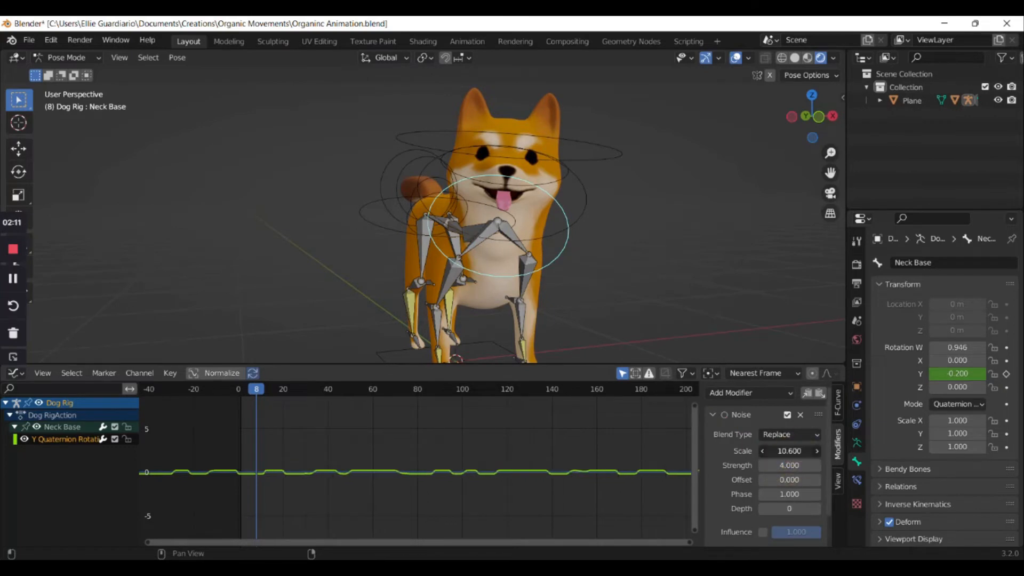
type("15")
key("Return")
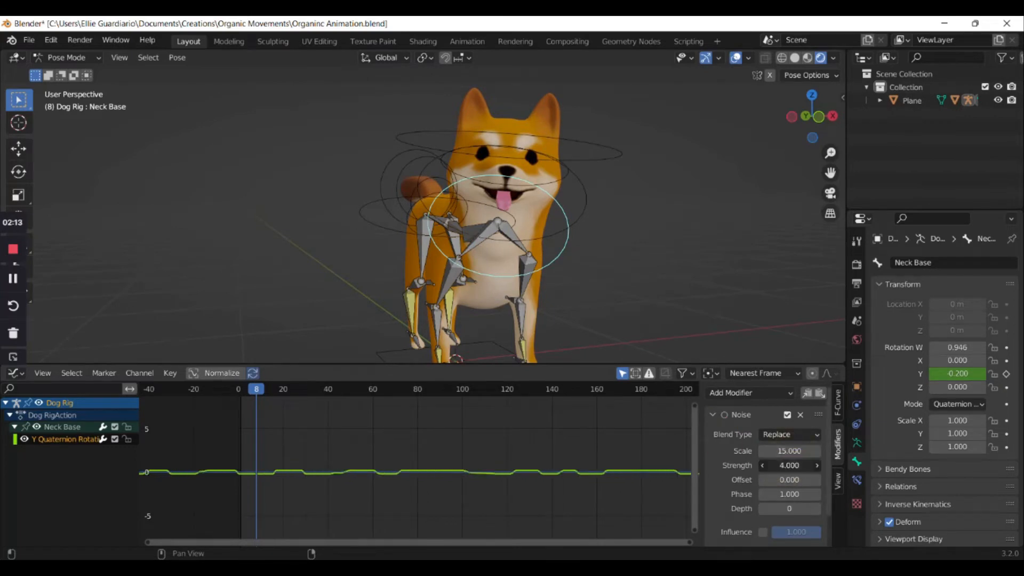
left_click_drag(789, 465, 778, 465)
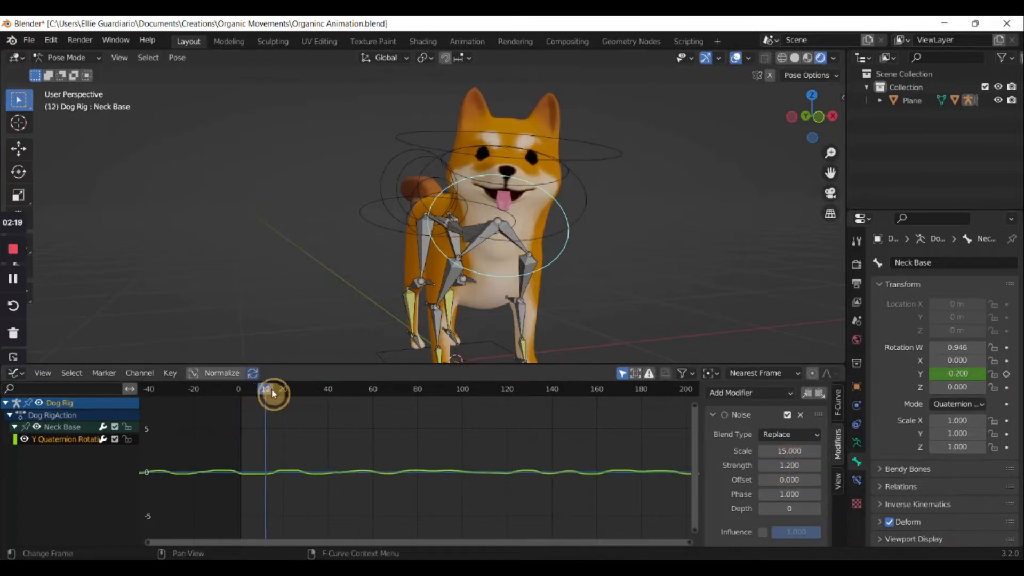
Play the animation from near the start to check the neck turning, and return to frame 1
mouse_move(271, 389)
left_mouse_down()
mouse_move(287, 389)
mouse_move(254, 393)
left_mouse_up()
key("space")
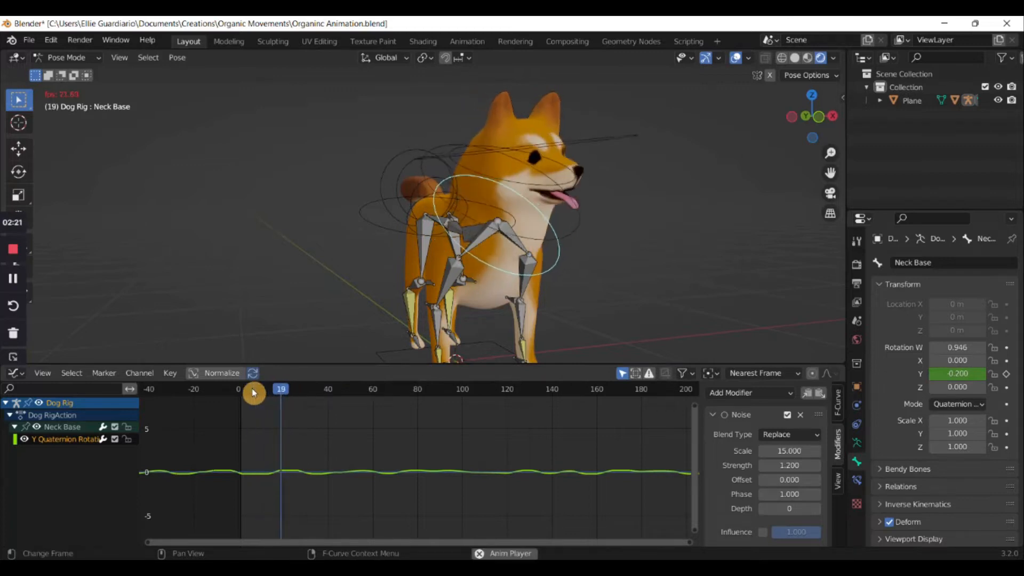
left_click(244, 392)
key("space")
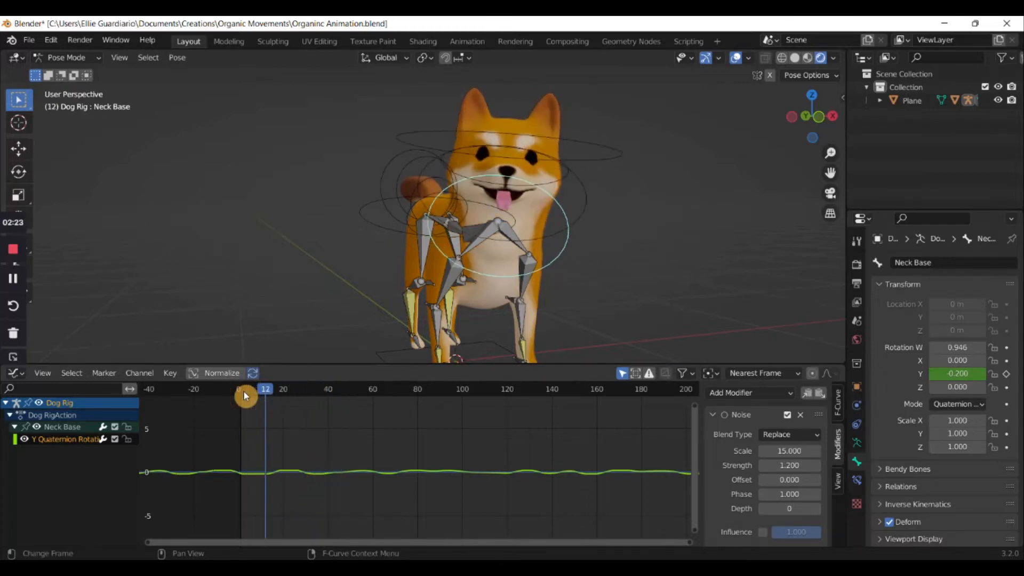
left_click(244, 393)
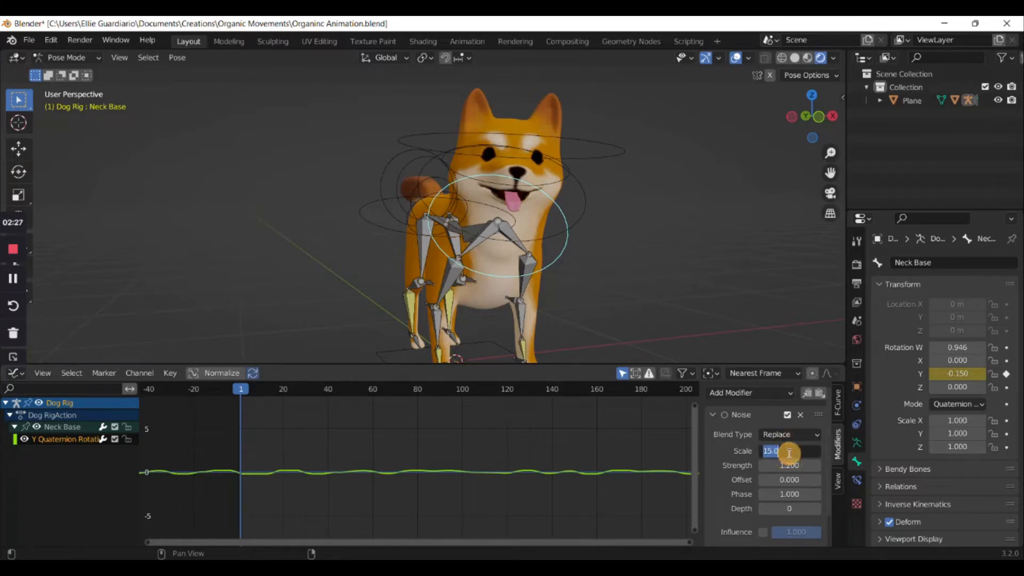
Set the Noise modifier's scale to 30 and strength to 2, playing the animation between the two changes
key("Return")
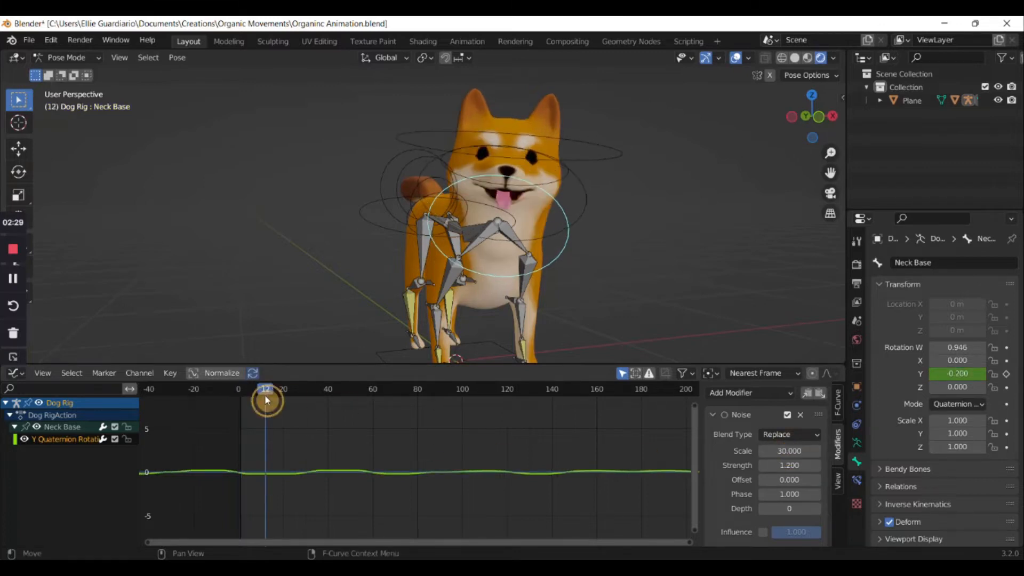
left_click(266, 395)
key("space")
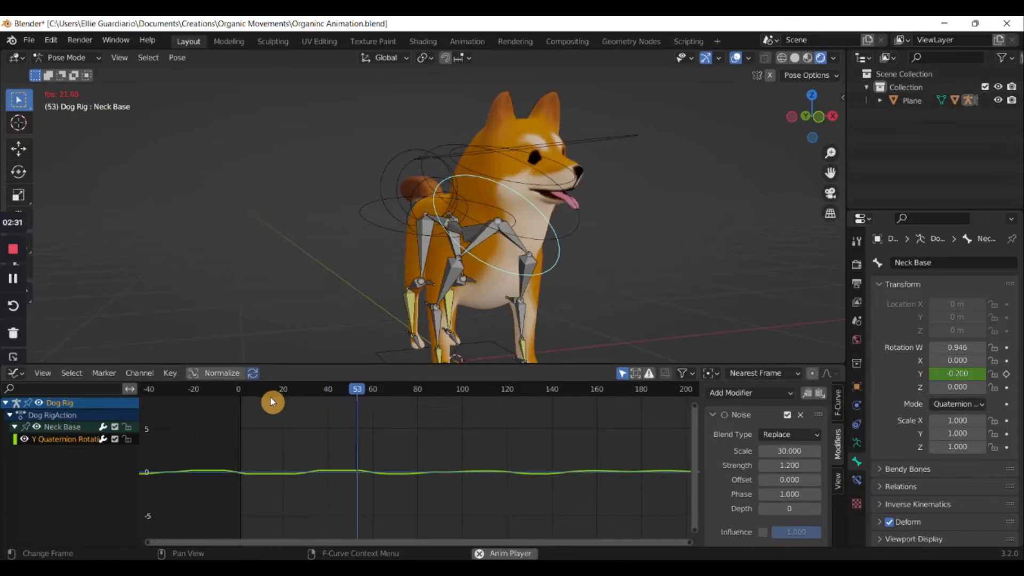
key("space")
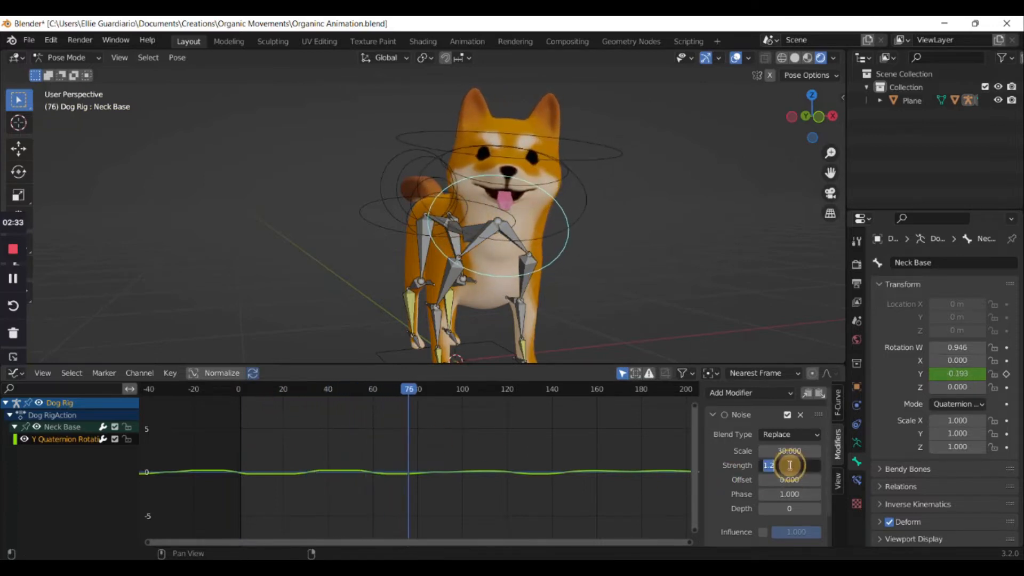
key("Return")
left_click(713, 414)
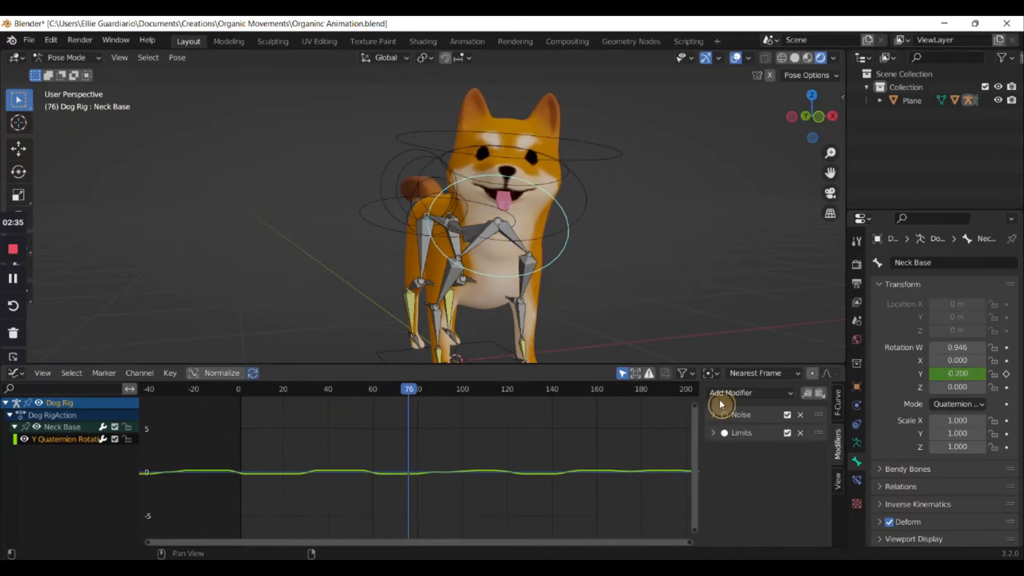
Add a second Noise modifier to the Neck Base Y rotation curve with scale 10 and strength 0.1
left_click(722, 395)
left_click(753, 469)
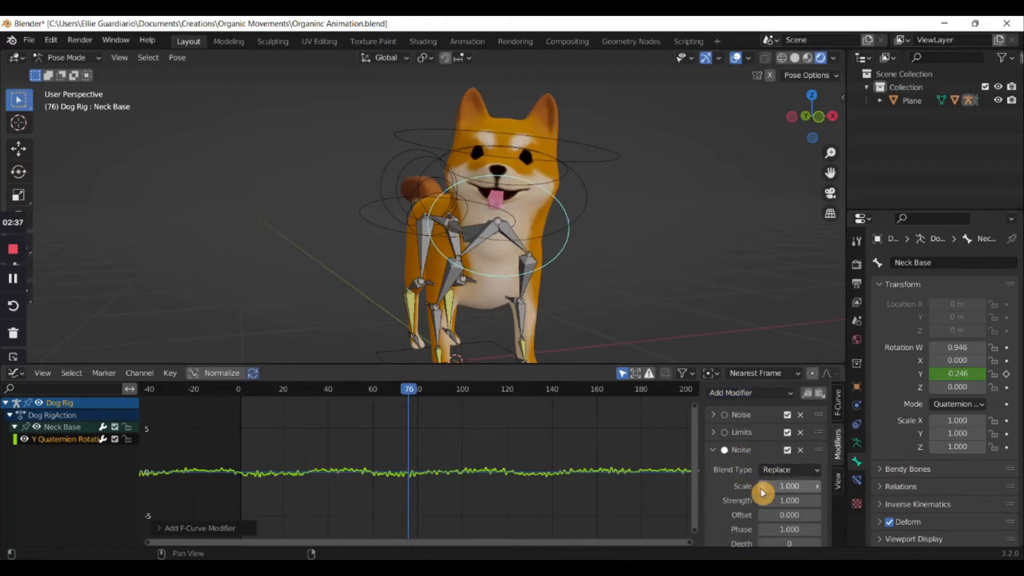
scroll(765, 487, "down", 2)
left_click_drag(778, 443, 787, 443)
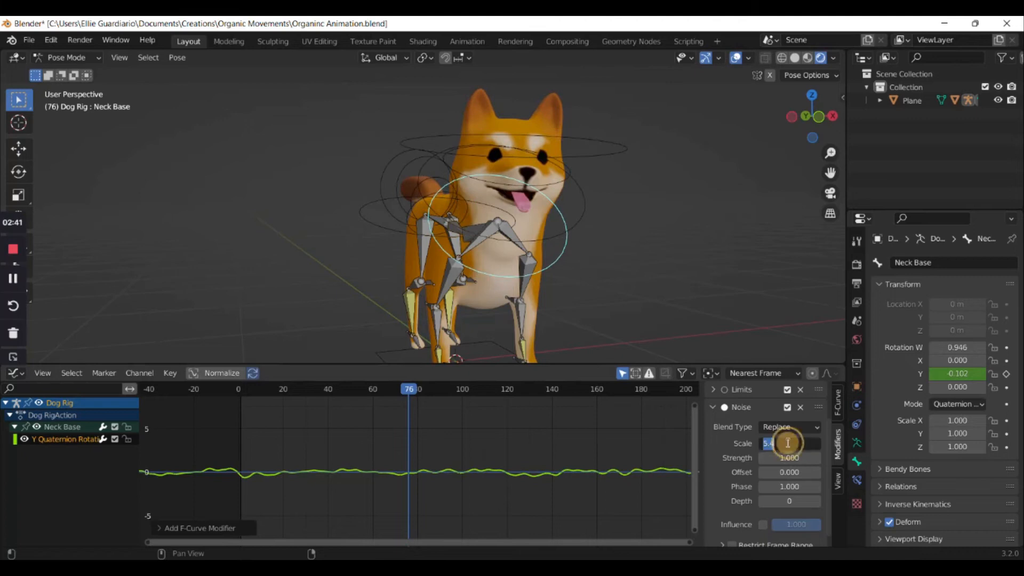
type("10")
key("Return")
left_click(802, 458)
key("BackSpace")
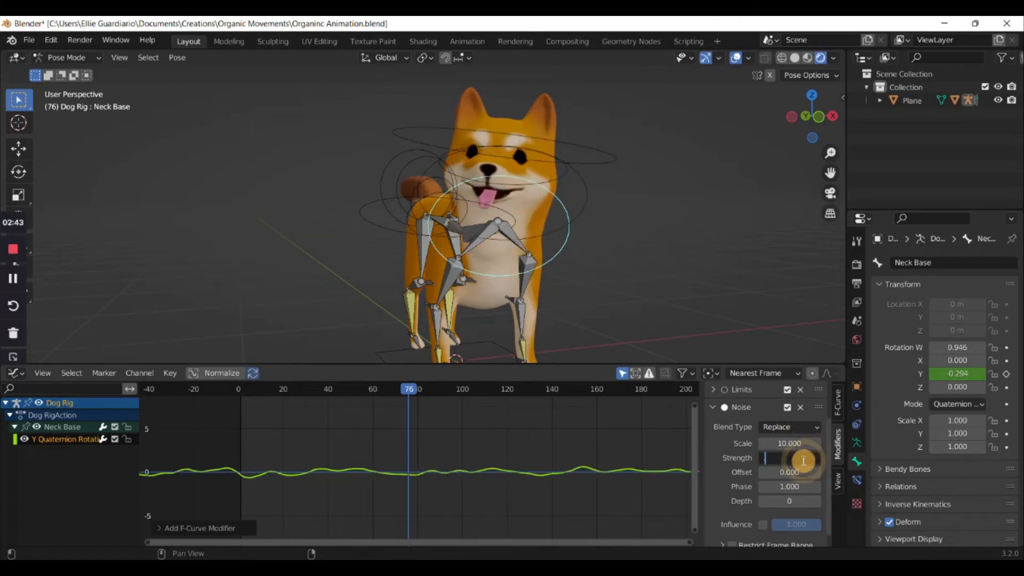
type("0.1")
key("Return")
Play the animation from frame 4 to review the combined neck movement, and return to frame 1
left_click(249, 392)
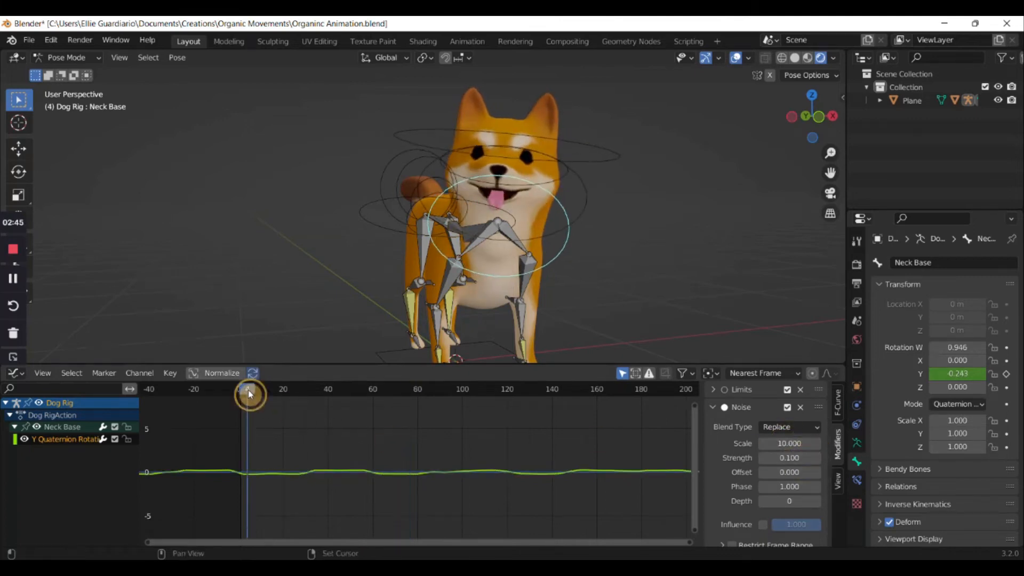
key("space")
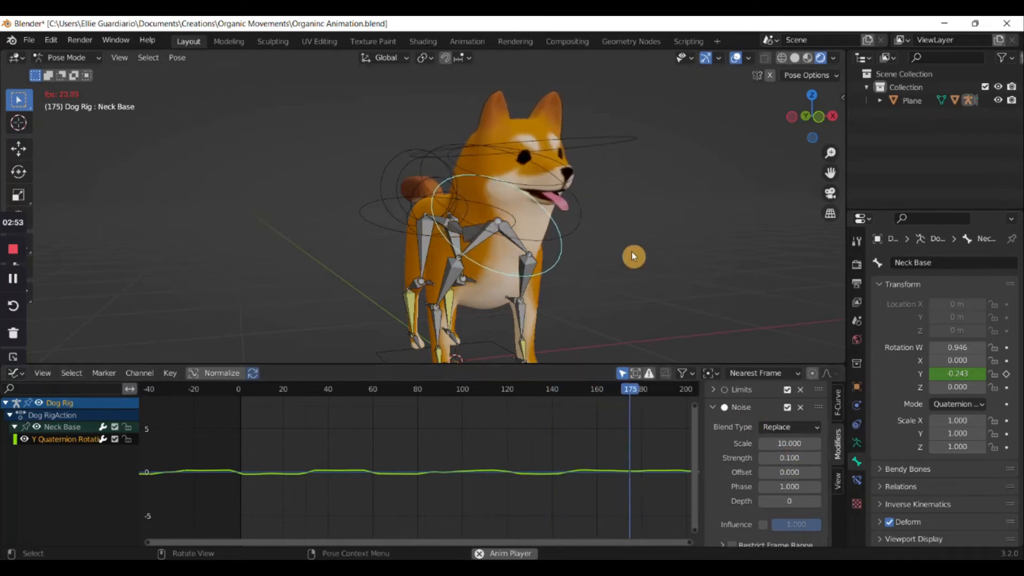
key("Escape")
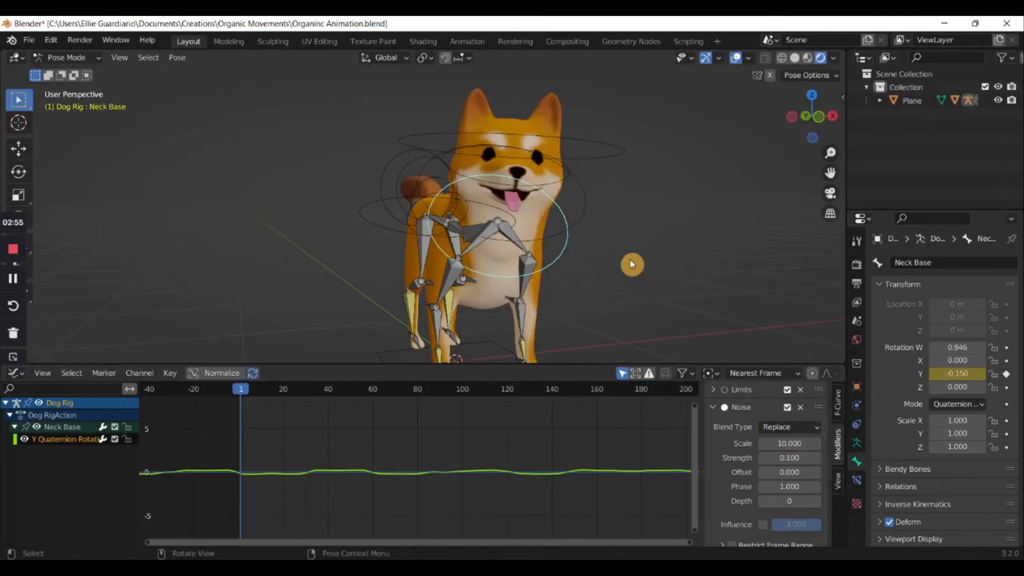
Insert a rotation keyframe on the Neck 2 bone at frame 1
left_click(580, 220)
key("i")
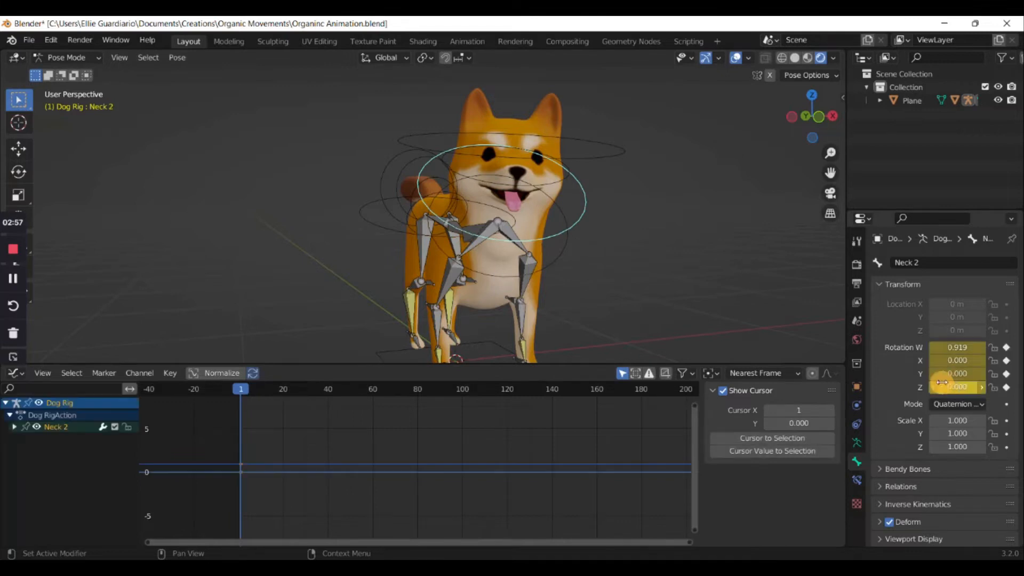
mouse_move(966, 373)
left_mouse_down()
mouse_move(930, 373)
mouse_move(966, 373)
left_mouse_up()
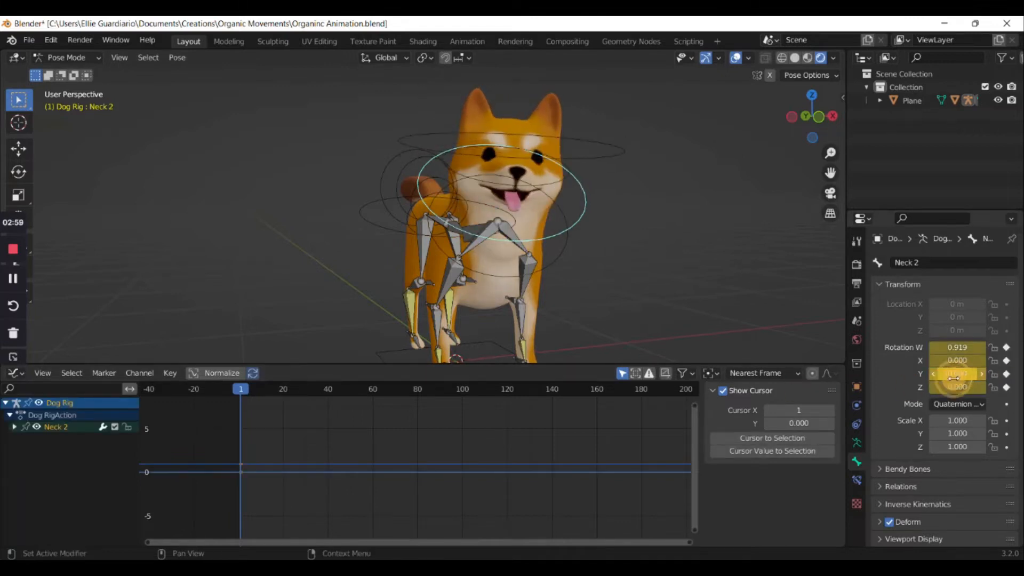
Delete the W, X and Z Quaternion Rotation channels of Neck 2, keeping only the Y channel
left_click(15, 427)
left_click(40, 438)
key("x")
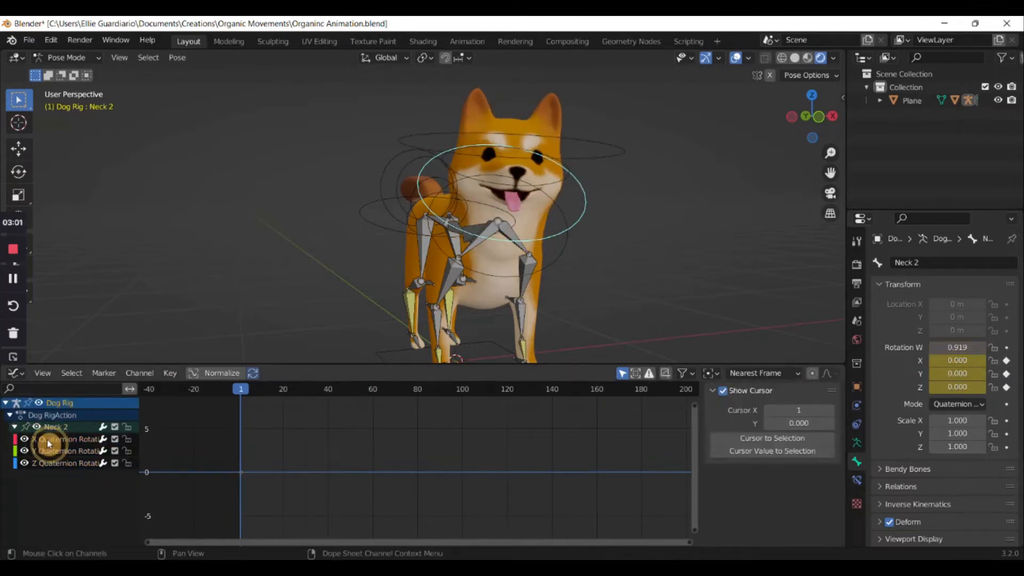
left_click(48, 441)
key("x")
left_click(52, 452)
key("x")
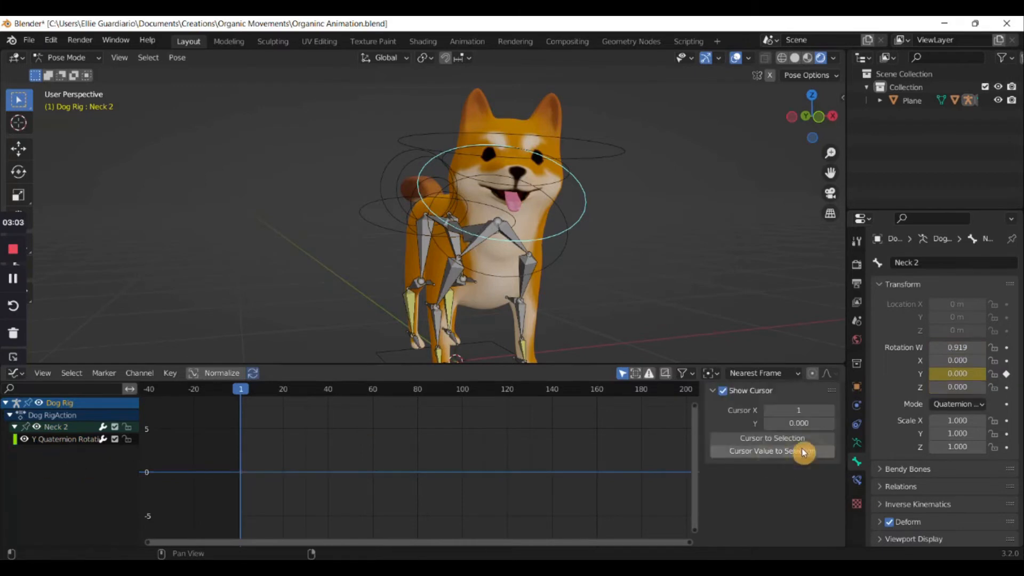
Copy the F-curve modifiers from Neck Base's Y rotation curve and paste them onto Neck 2's Y rotation curve
left_click(714, 391)
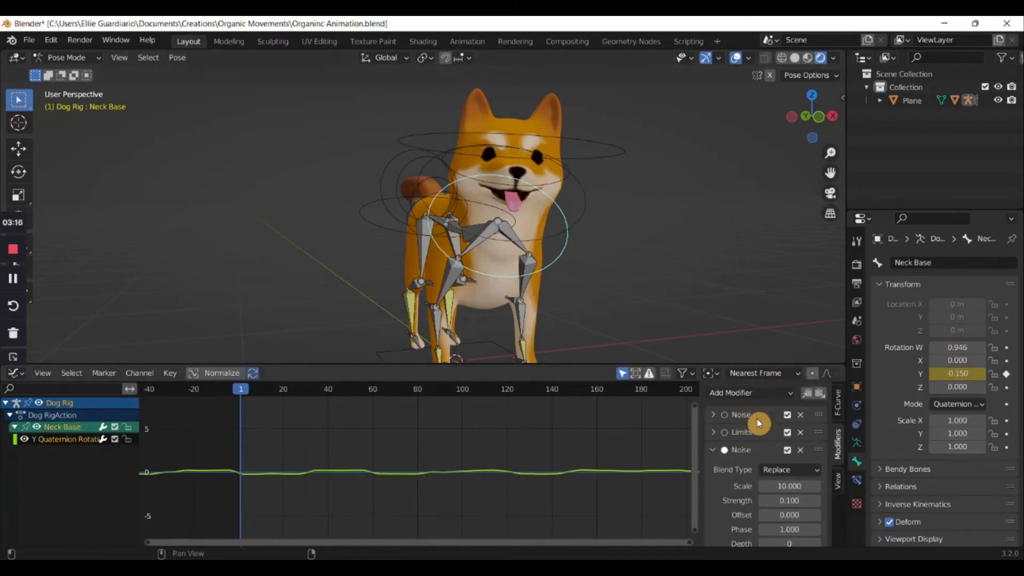
left_click_drag(715, 450, 715, 421)
left_click(747, 416)
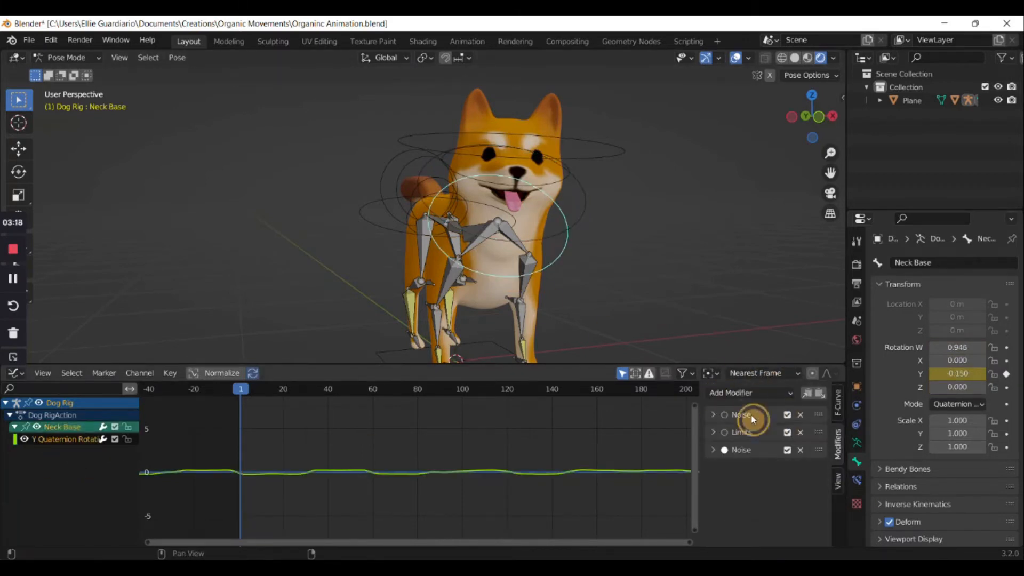
left_click(727, 416)
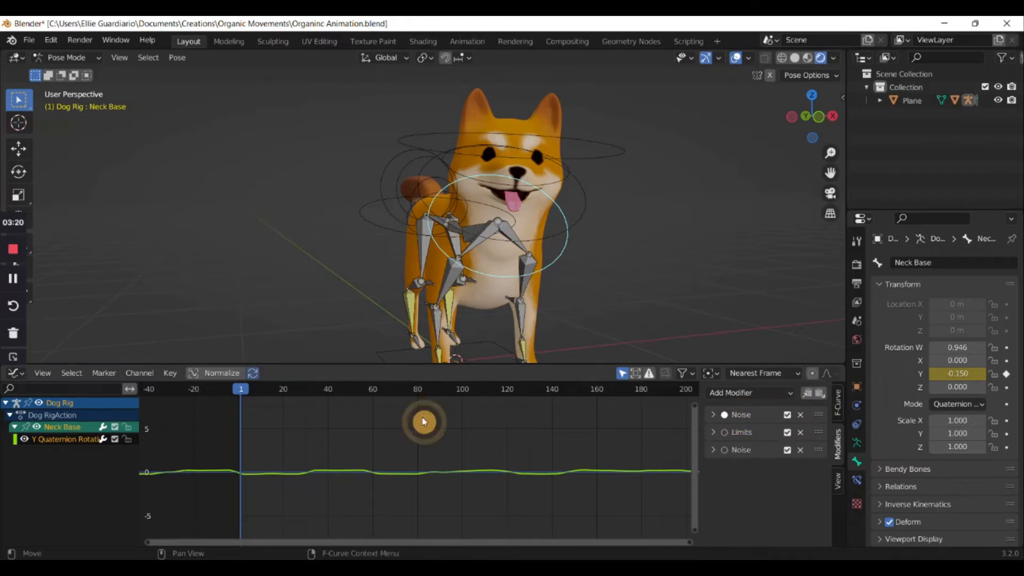
left_click(584, 225)
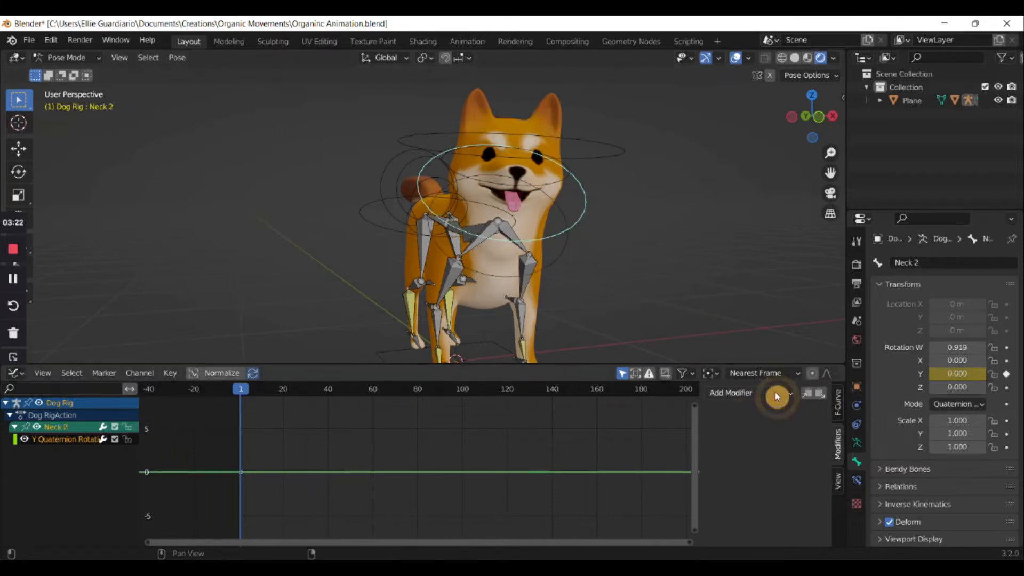
left_click(820, 392)
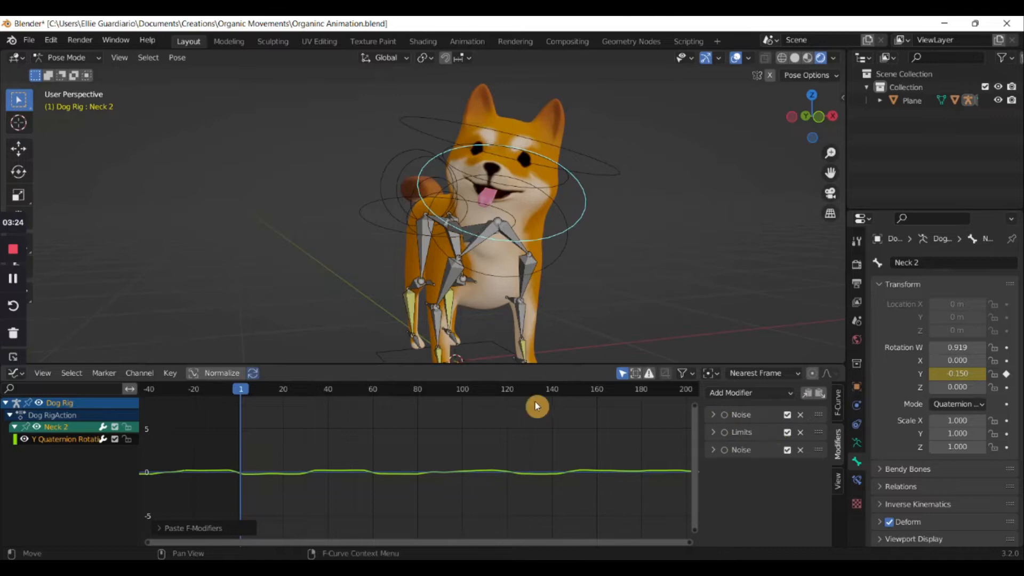
Play the animation to check the two neck bones together, and scrub the timeline to frame 35
key("space")
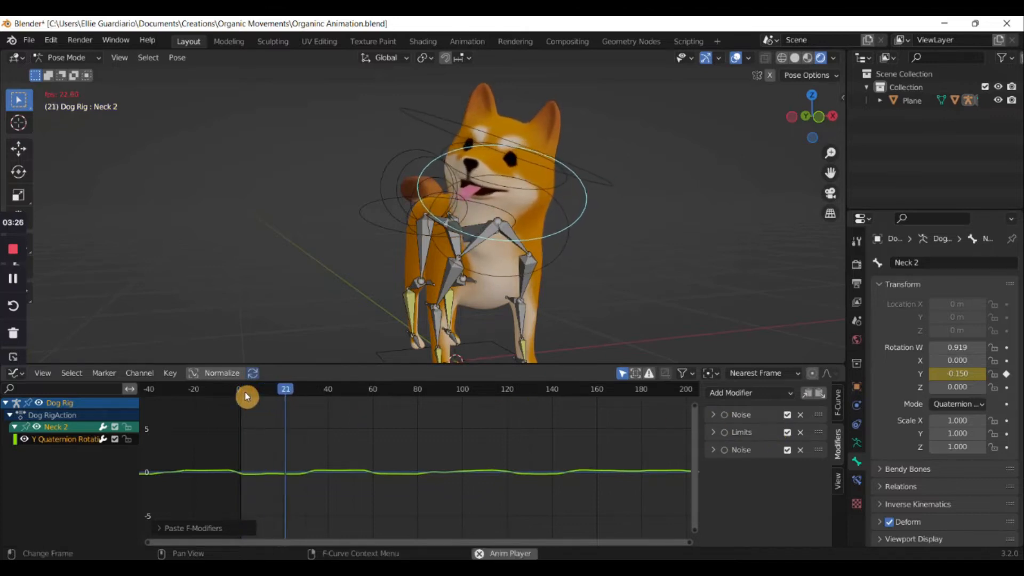
key("space")
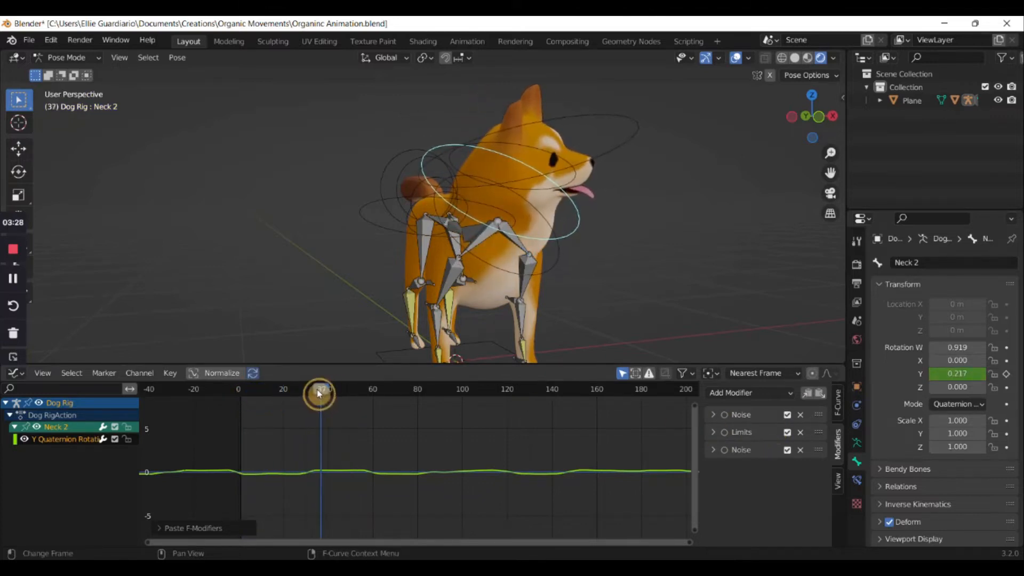
mouse_move(318, 392)
left_mouse_down()
mouse_move(292, 395)
mouse_move(316, 393)
left_mouse_up()
Set the offset of Neck 2's first Noise modifier to 2 and play the animation
left_click(713, 414)
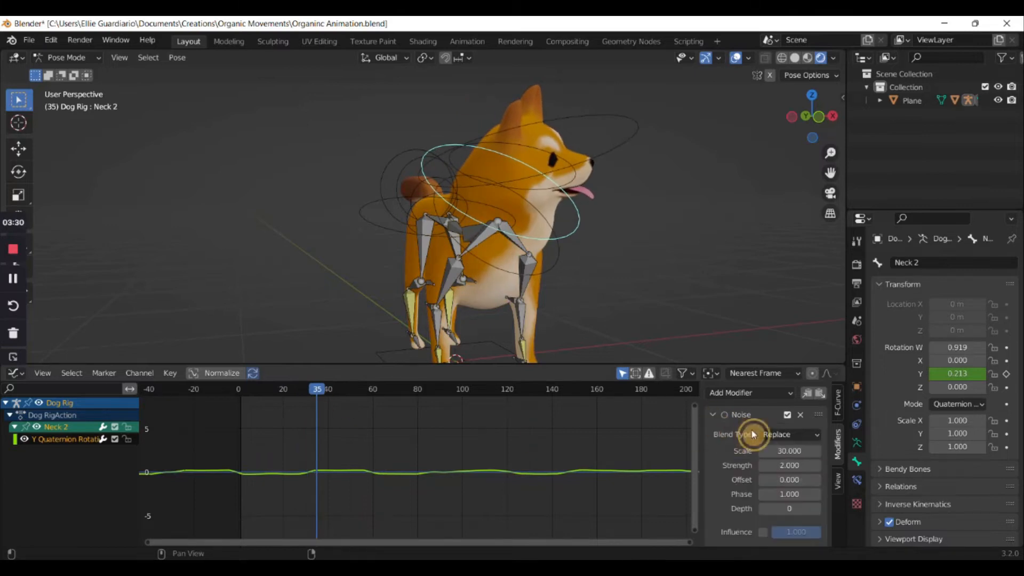
scroll(753, 434, "down", 3)
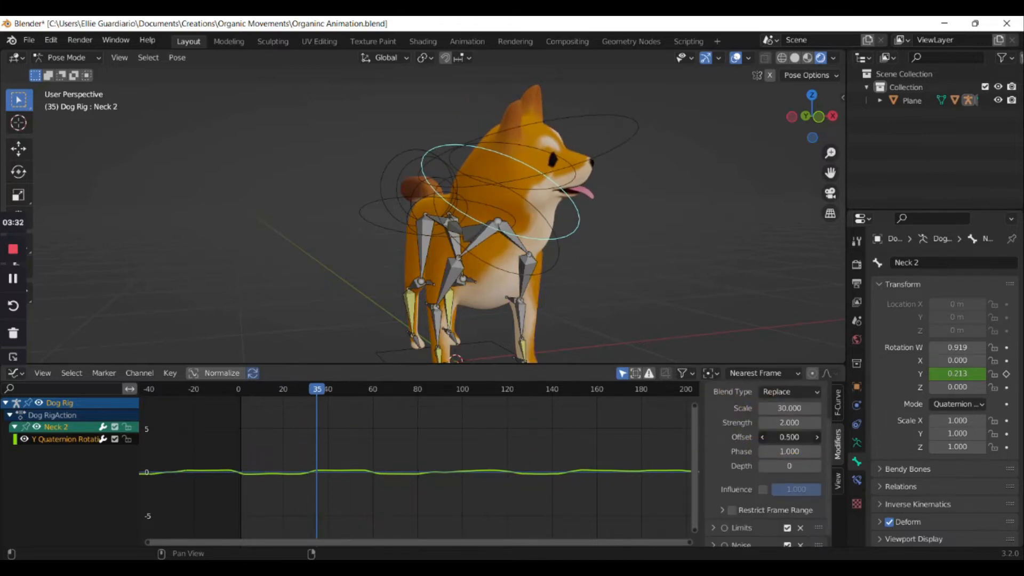
left_click_drag(789, 436, 810, 437)
type("2")
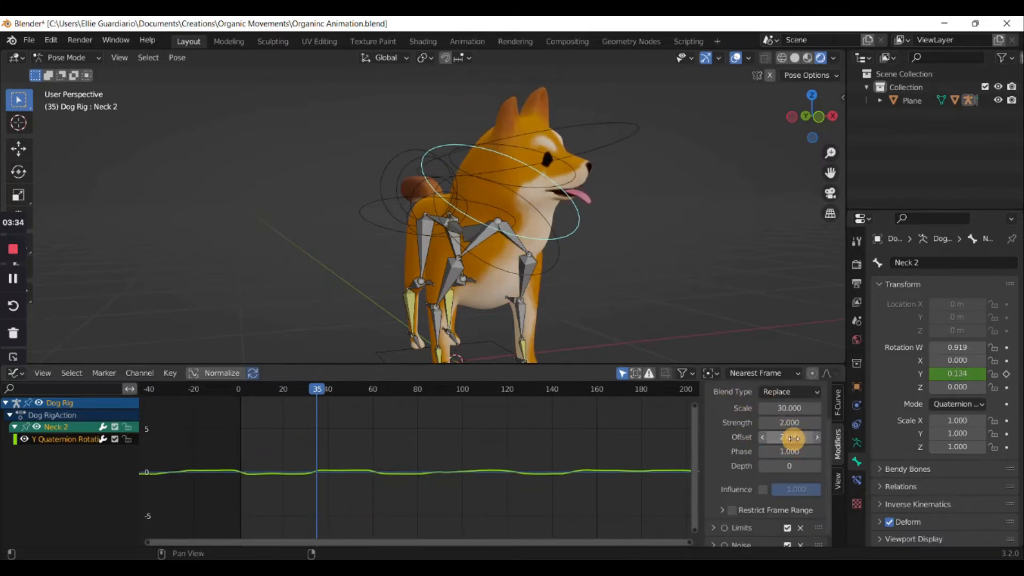
key("Return")
key("space")
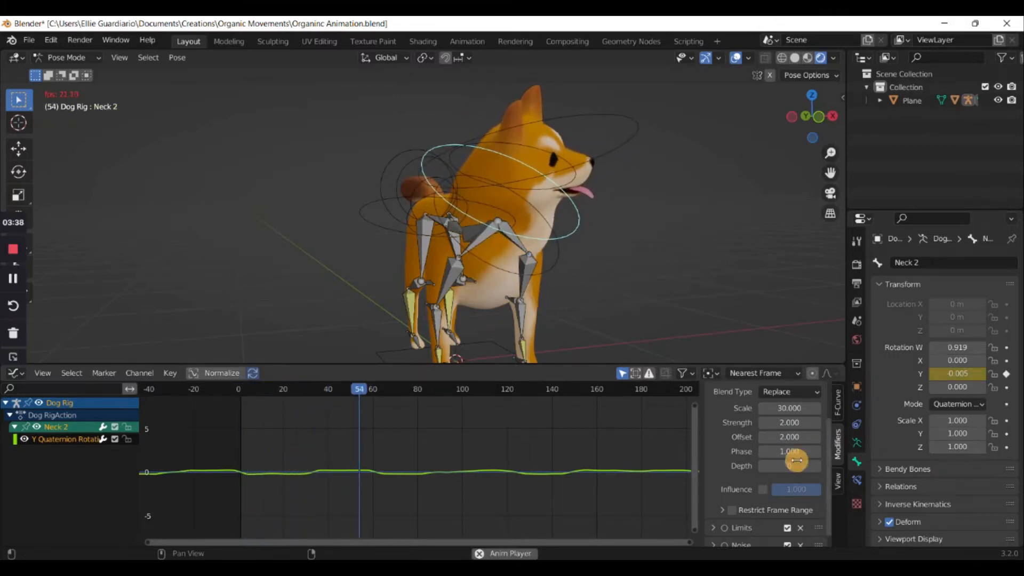
Set the offset of Neck 2's first Noise modifier to 10 and scrub the timeline to frame 79
left_click(792, 437)
type("10")
key("Return")
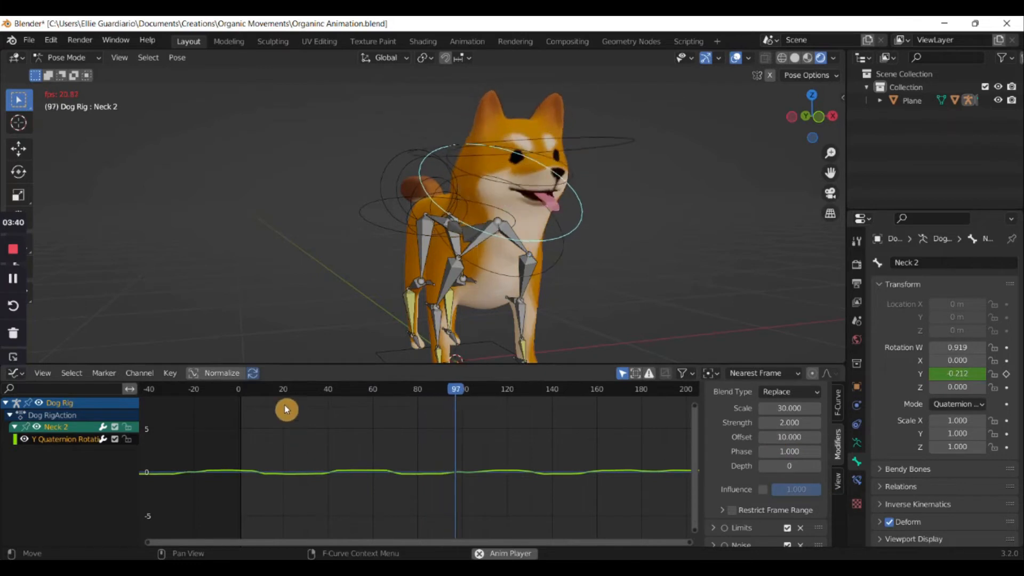
key("space")
left_click(265, 395)
left_click_drag(265, 394, 414, 405)
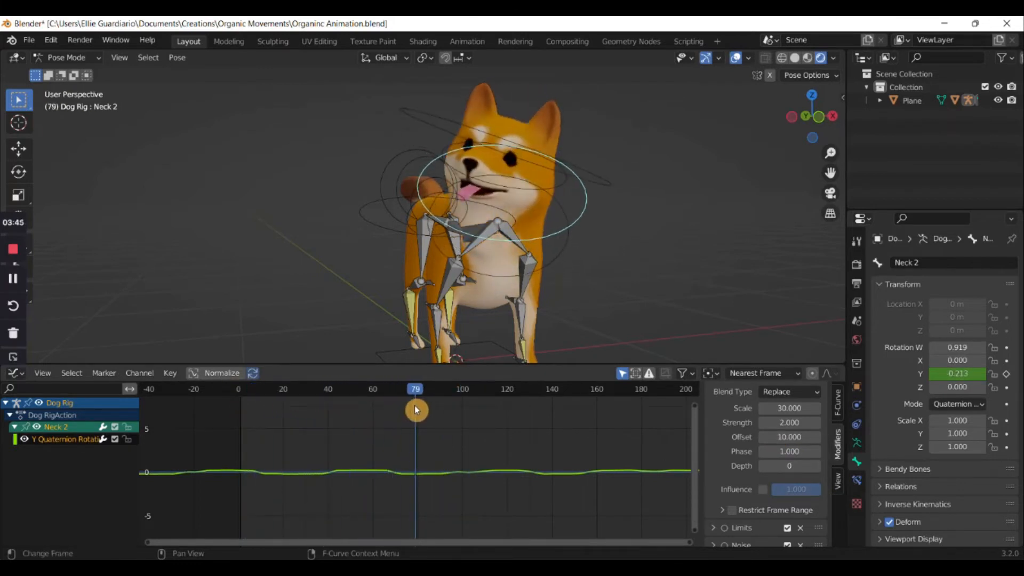
Set the offset of Neck 2's first Noise modifier to 5
left_click(794, 439)
type("5")
key("Return")
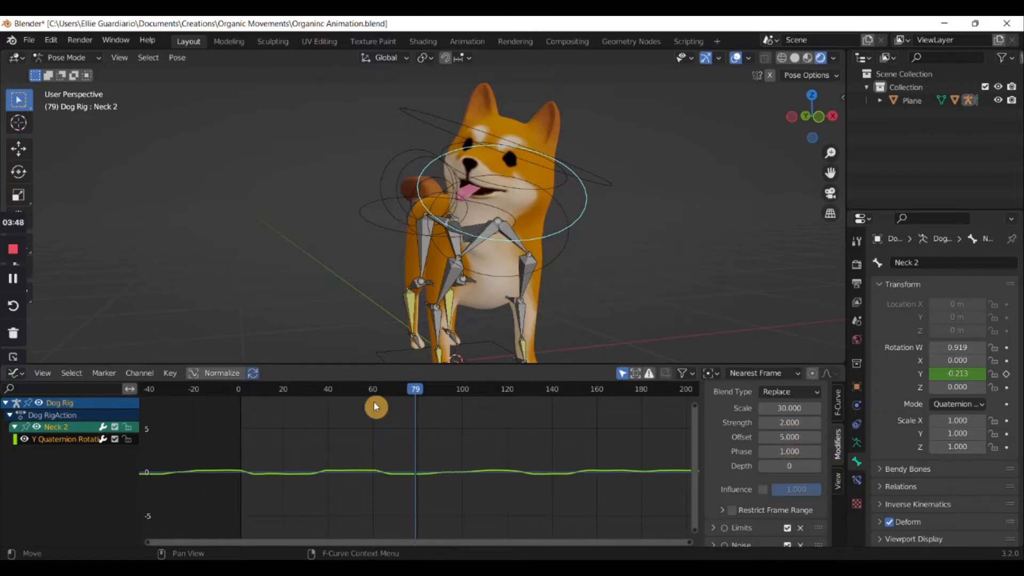
Play the animation from the start with the viewport overlays hidden to review the two neck bones' combined movement
key("shift+Left")
key("space")
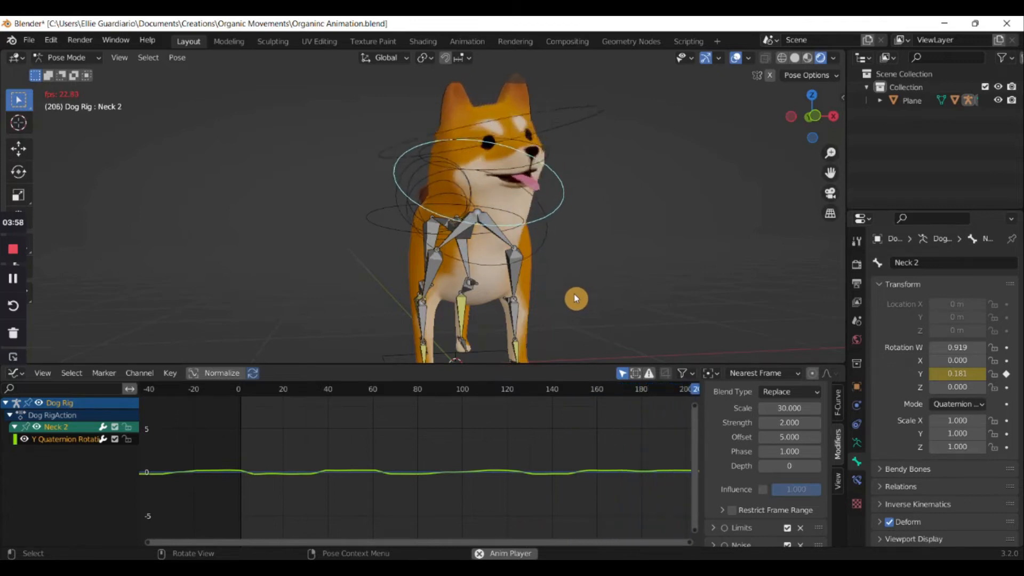
left_click(735, 58)
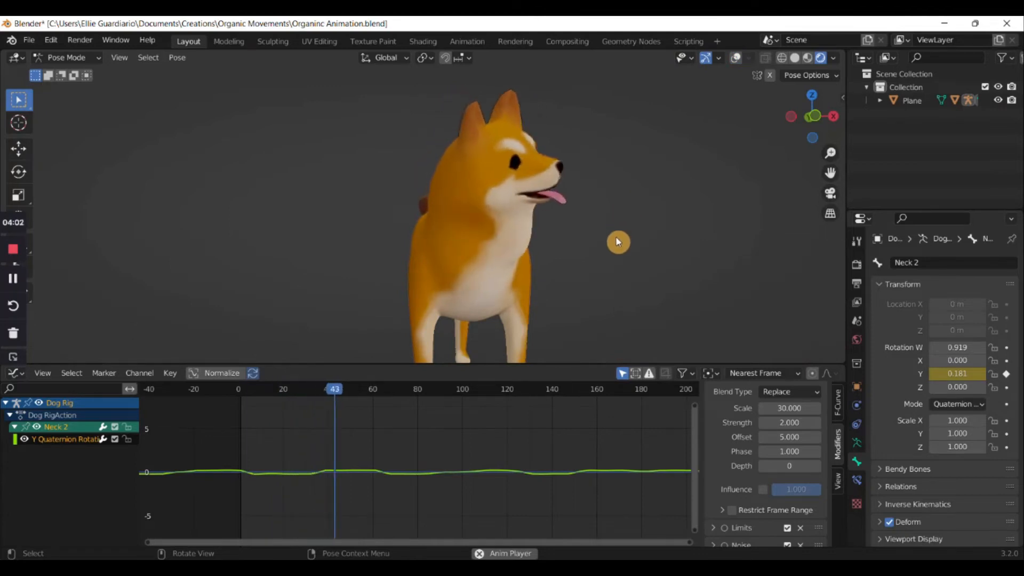
middle_click_drag(618, 241, 634, 241)
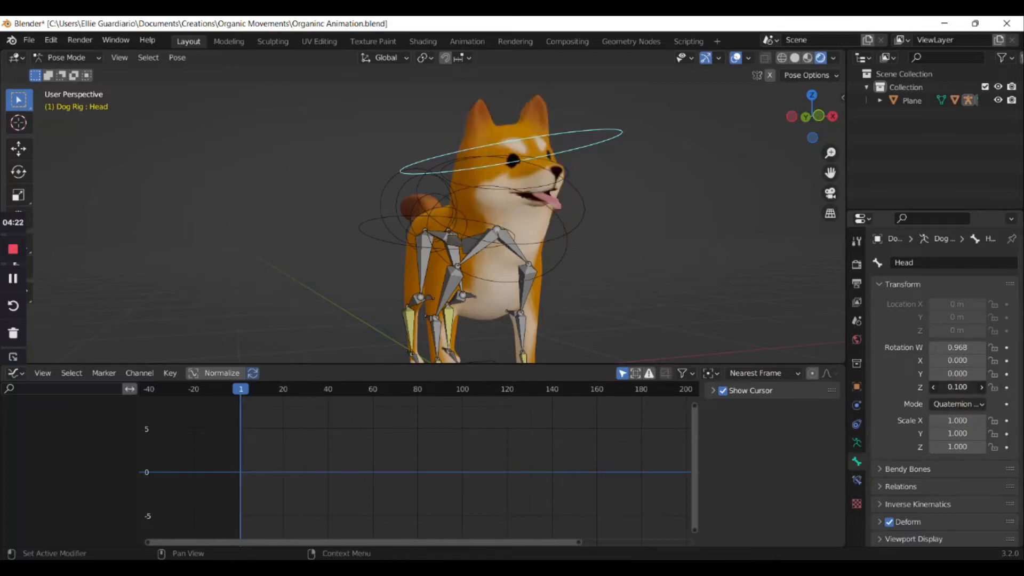
Keyframe the Head bone's rotation at frame 1 and delete its W, X and Z curves, keeping only Y Quaternion Rotation
mouse_move(956, 377)
left_mouse_down()
mouse_move(907, 377)
mouse_move(958, 381)
left_mouse_up()
key("ctrl+z")
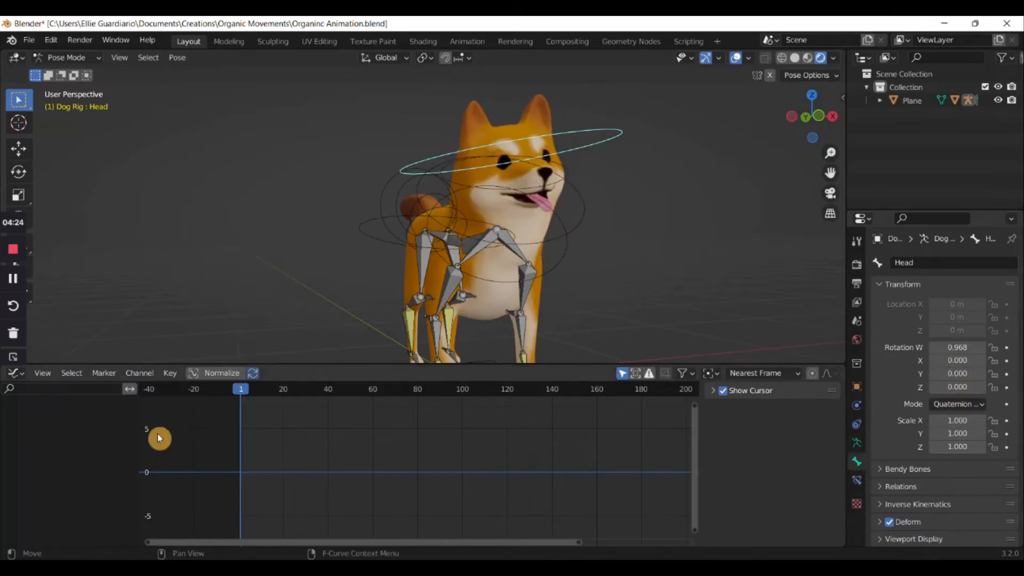
key("i")
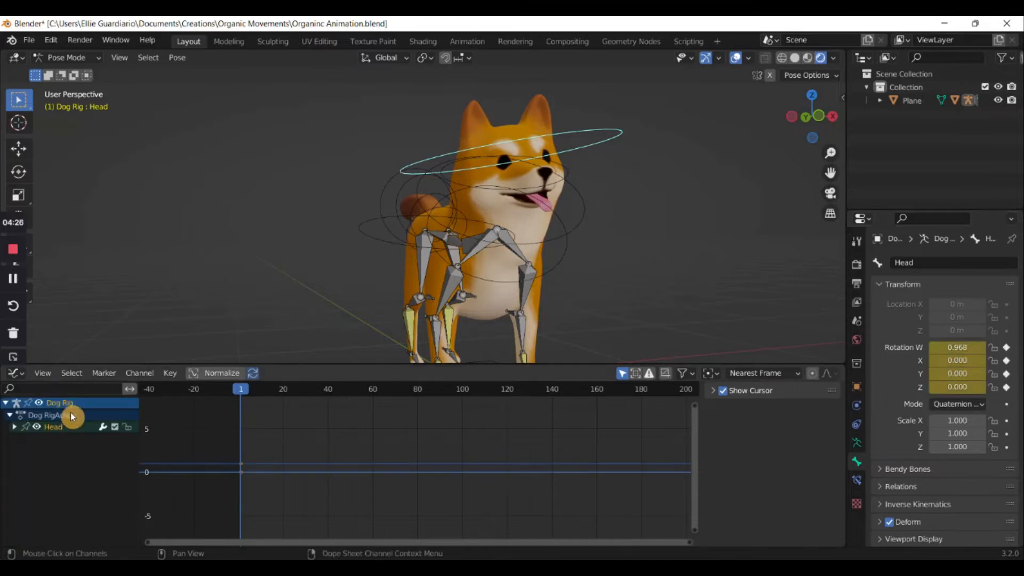
left_click(14, 426)
left_click(43, 438)
key("x")
left_click(46, 442)
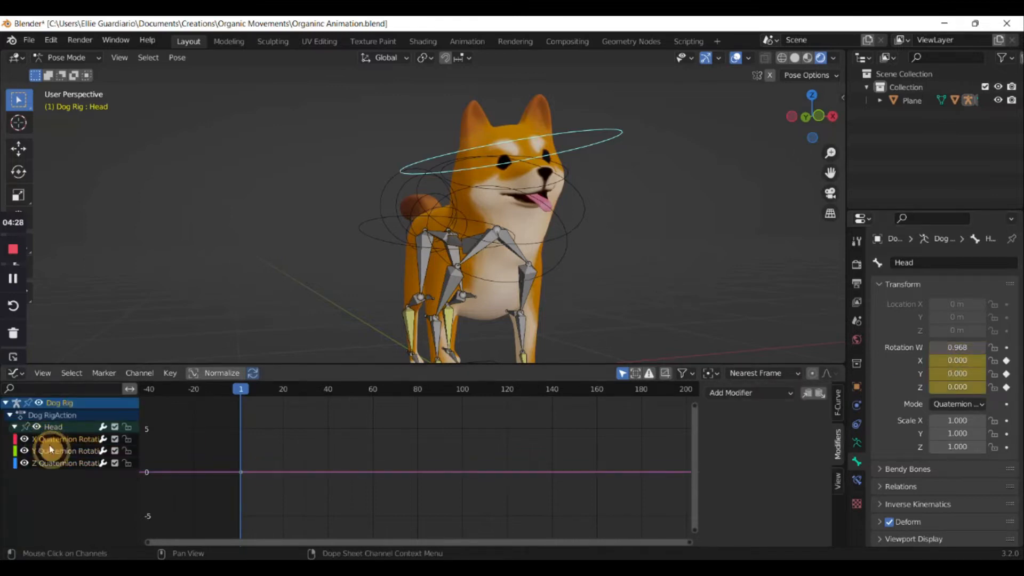
key("x")
left_click(51, 453)
key("x")
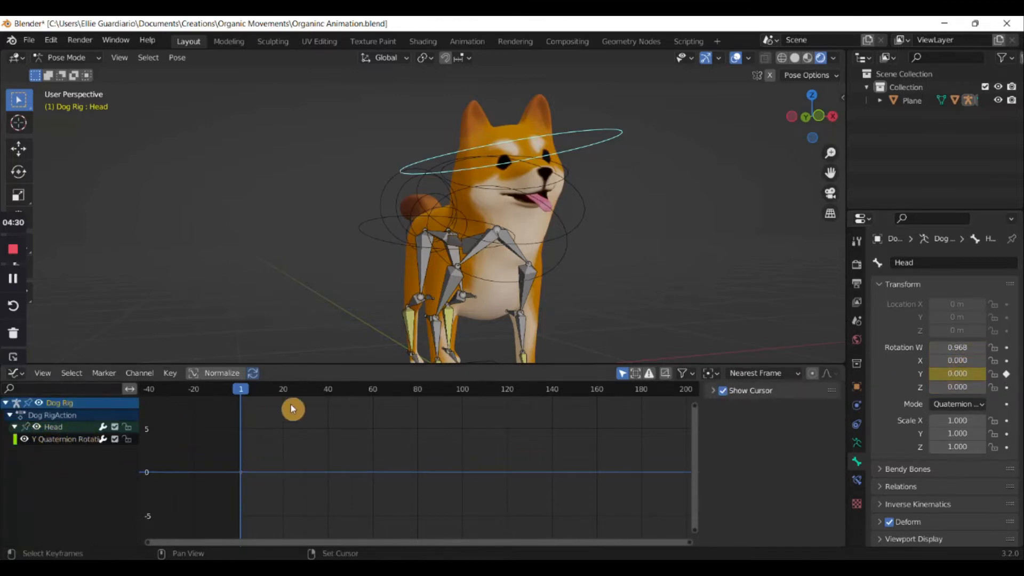
Add a Noise modifier to the Head's Y Quaternion Rotation curve and play the animation briefly
left_click(717, 393)
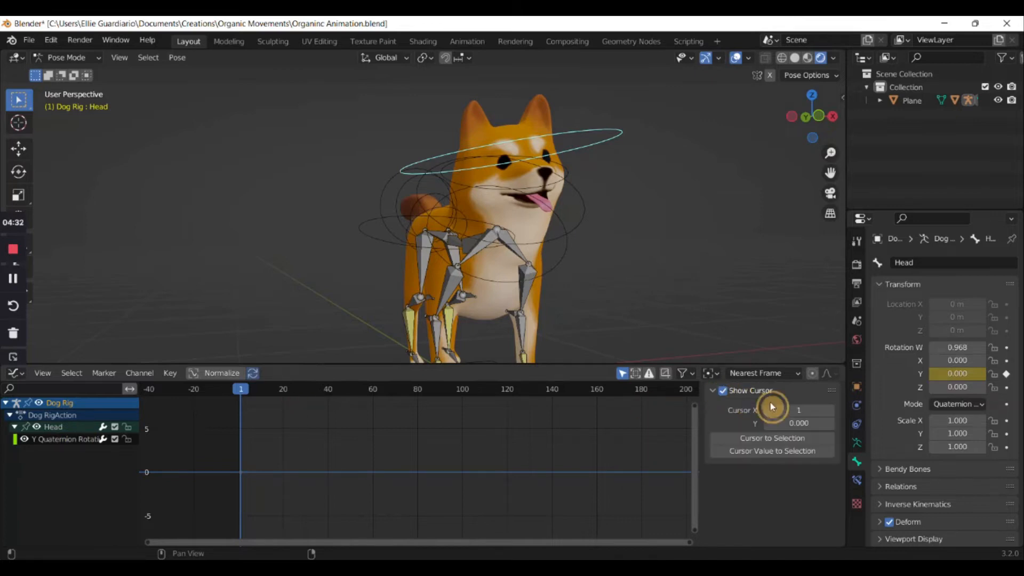
left_click(715, 393)
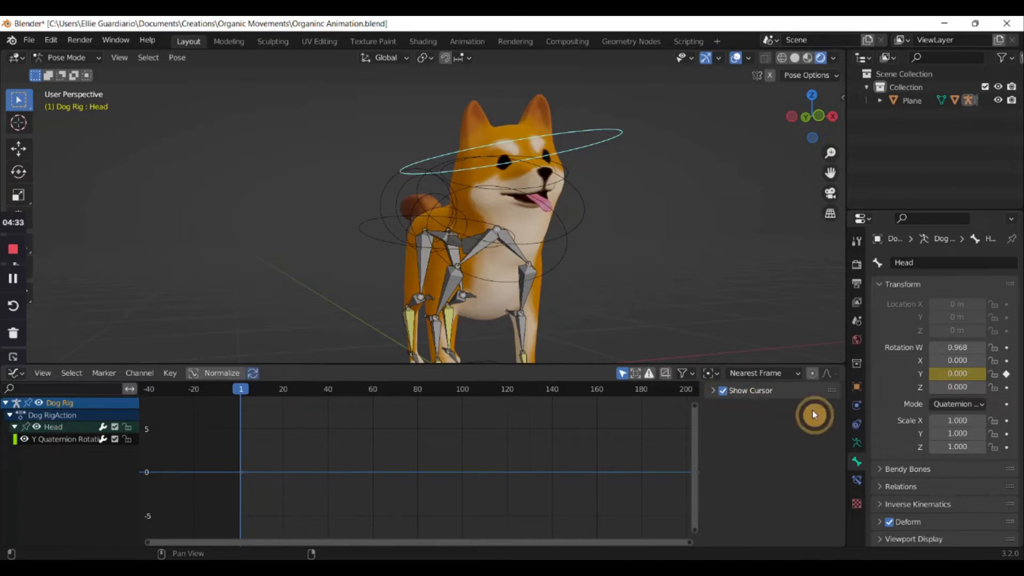
left_click(63, 443)
left_click(786, 400)
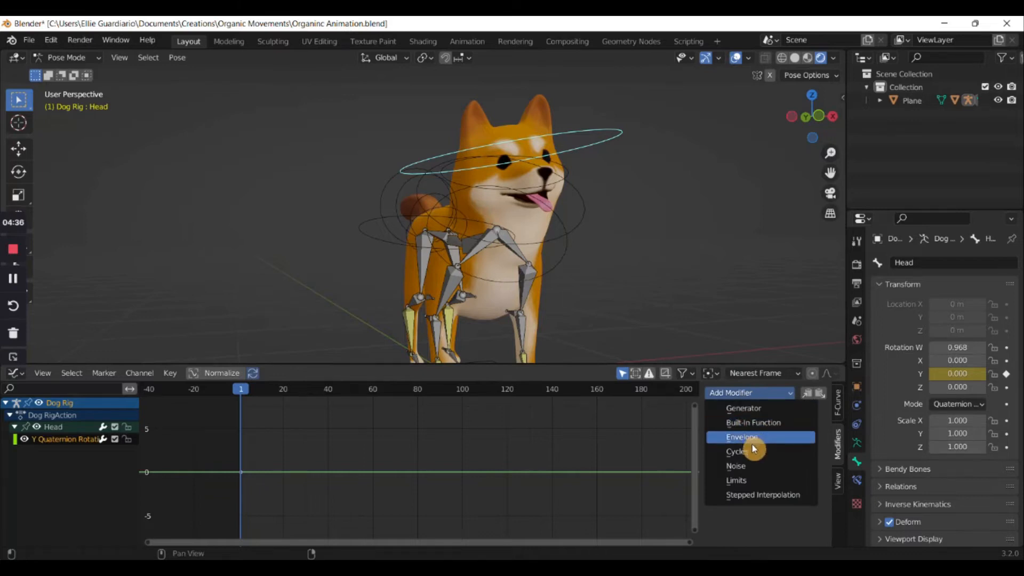
left_click(749, 467)
key("space")
key("space")
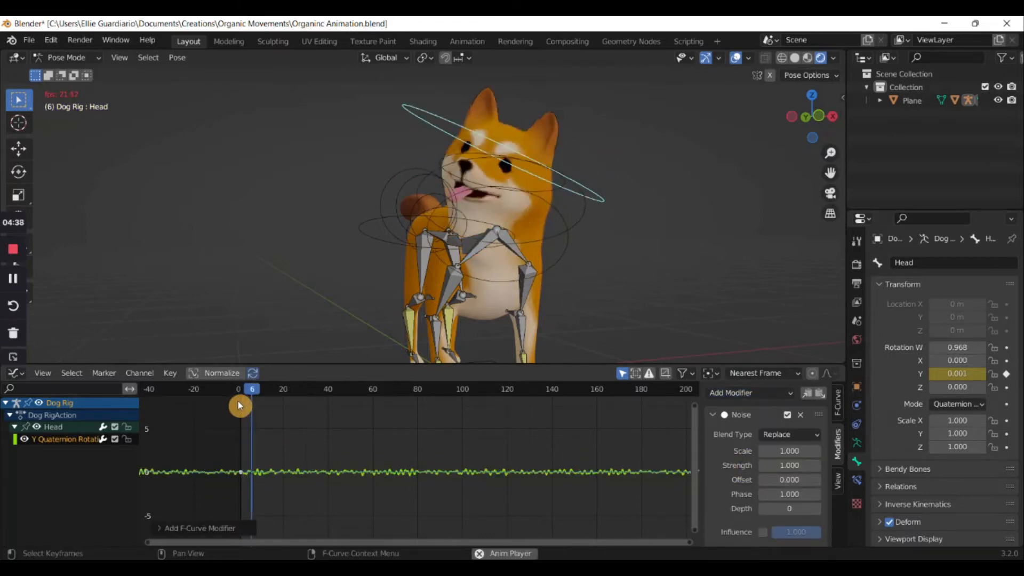
Set the Head's Noise modifier to scale 40 and strength 4, and collapse its settings
left_click_drag(791, 455, 793, 456)
left_click(793, 456)
type("4")
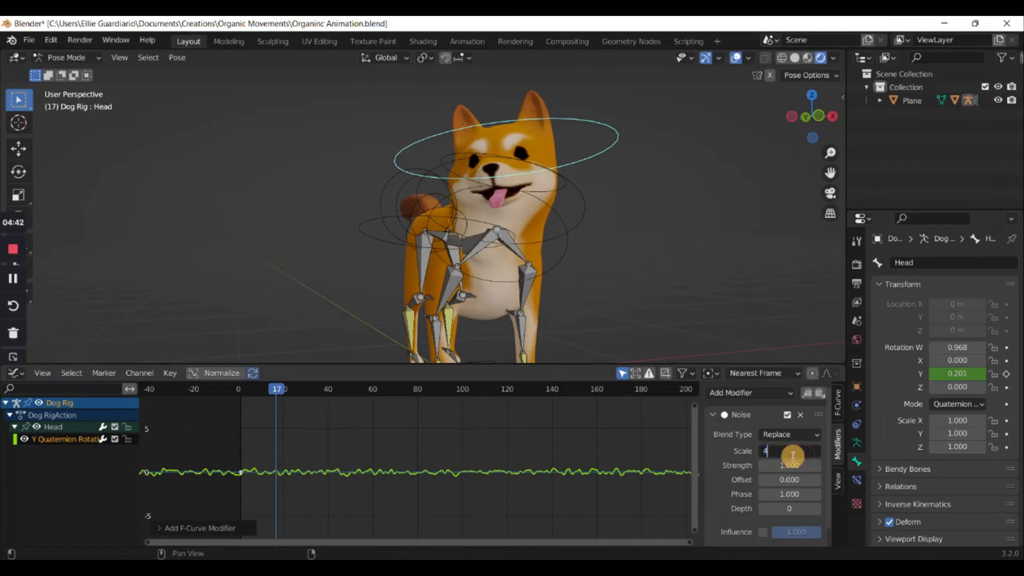
type("0")
key("Return")
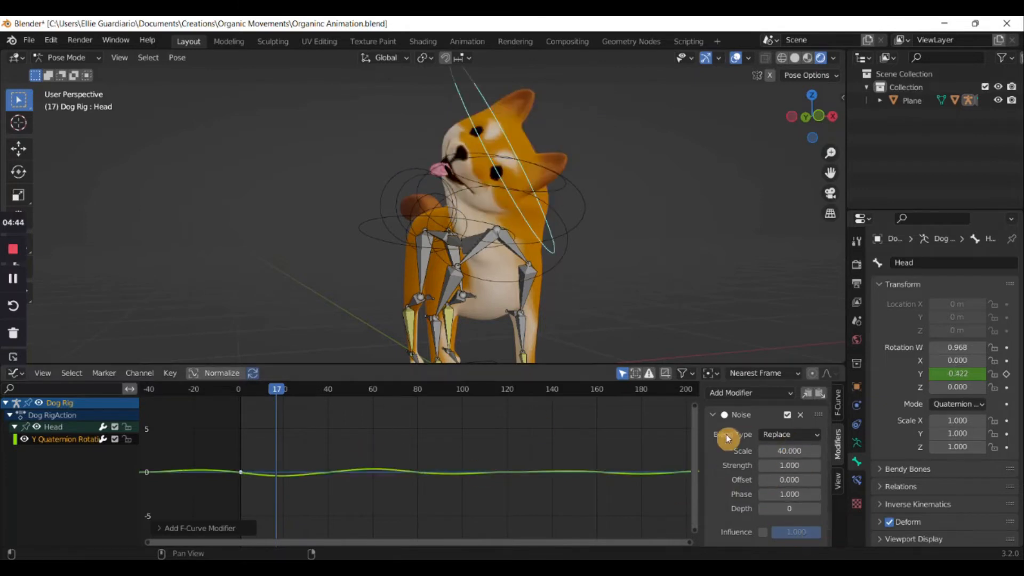
left_click_drag(771, 461, 838, 462)
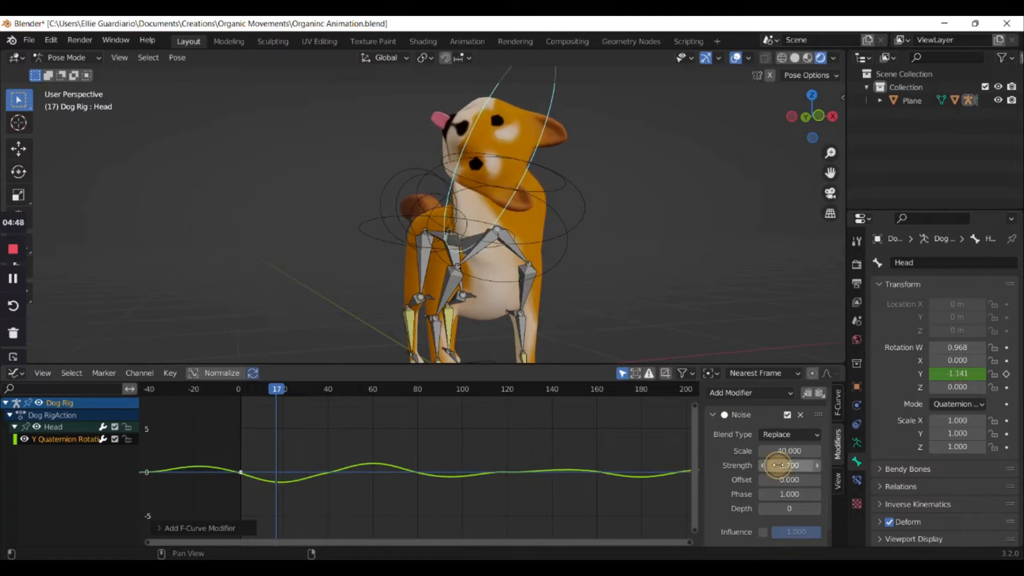
type("4")
key("Return")
left_click(713, 414)
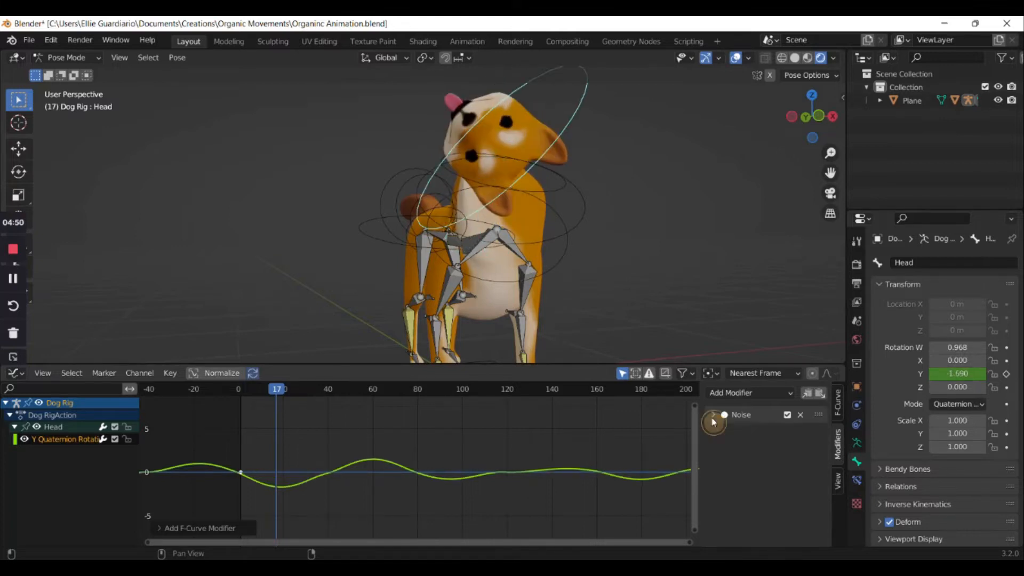
Add a Limits modifier to the Head's curve with minimum Y -0.05 and maximum Y 0.5
left_click(734, 392)
left_click(746, 480)
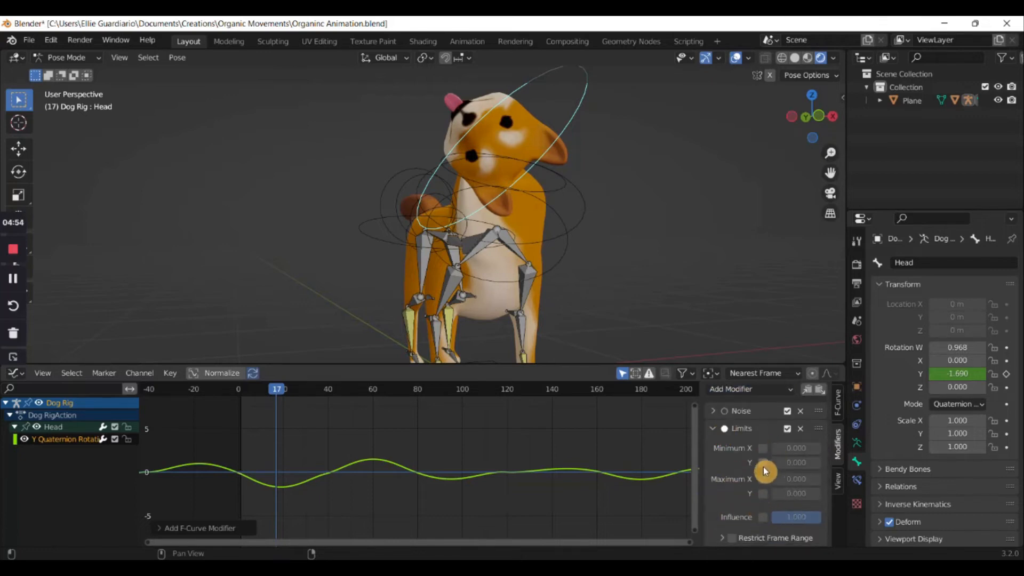
left_click(763, 463)
left_click(762, 494)
mouse_move(788, 463)
left_mouse_down()
mouse_move(820, 463)
mouse_move(768, 462)
mouse_move(779, 462)
left_mouse_up()
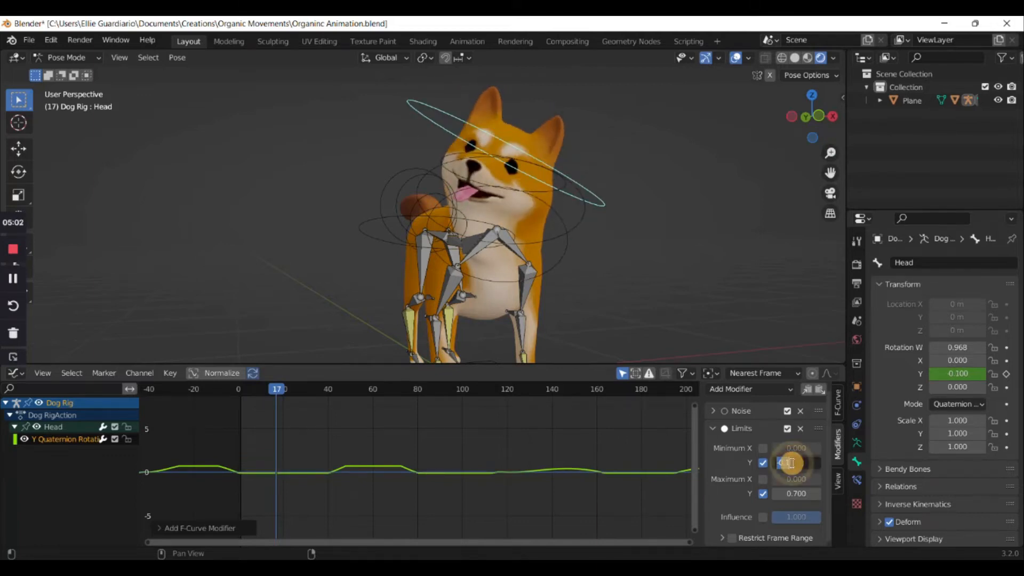
type("05")
key("Return")
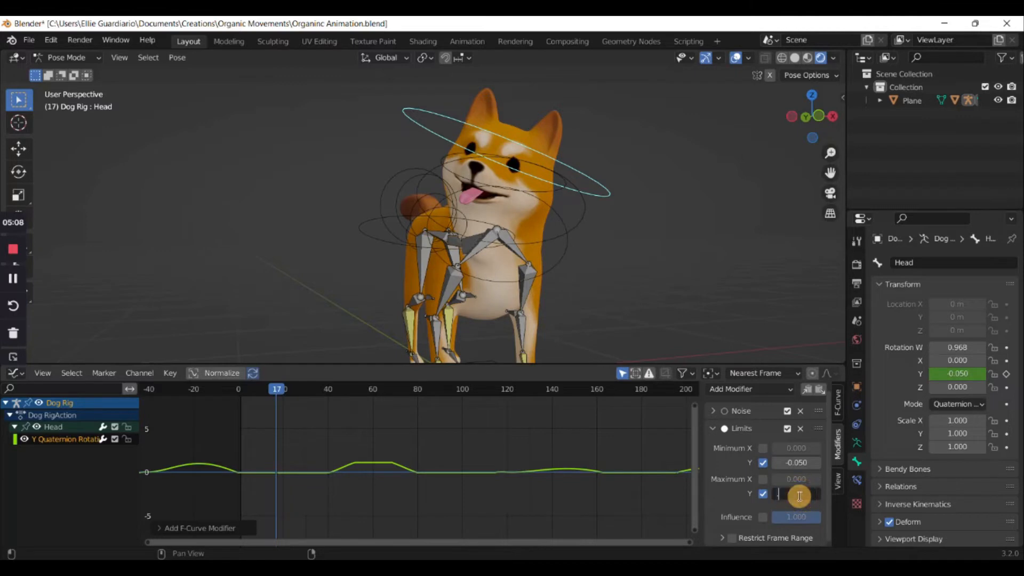
Play the animation up to frame 60 and view the head's tilt from the front
left_click(249, 391)
key("space")
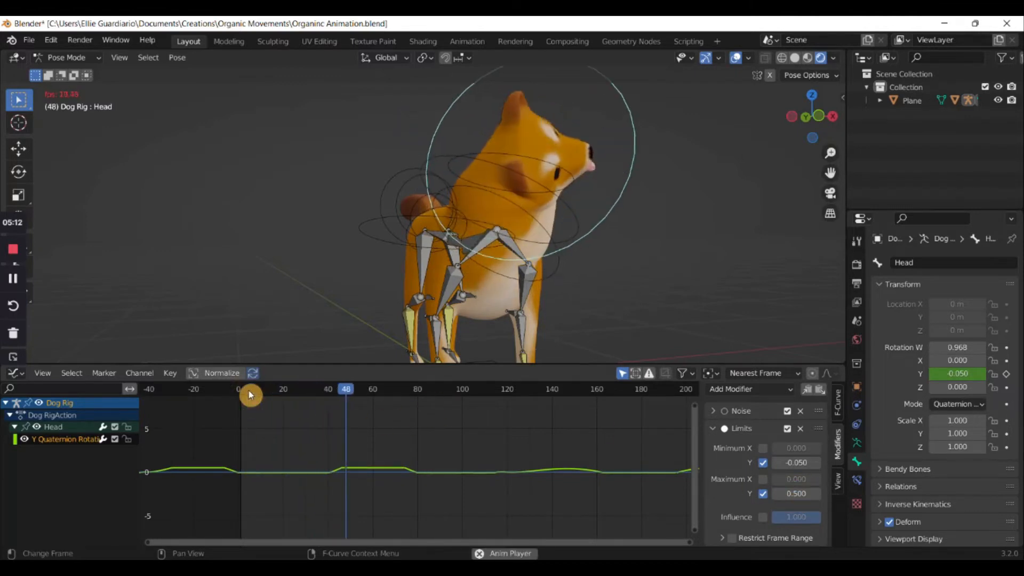
key("space")
middle_click_drag(549, 280, 513, 286)
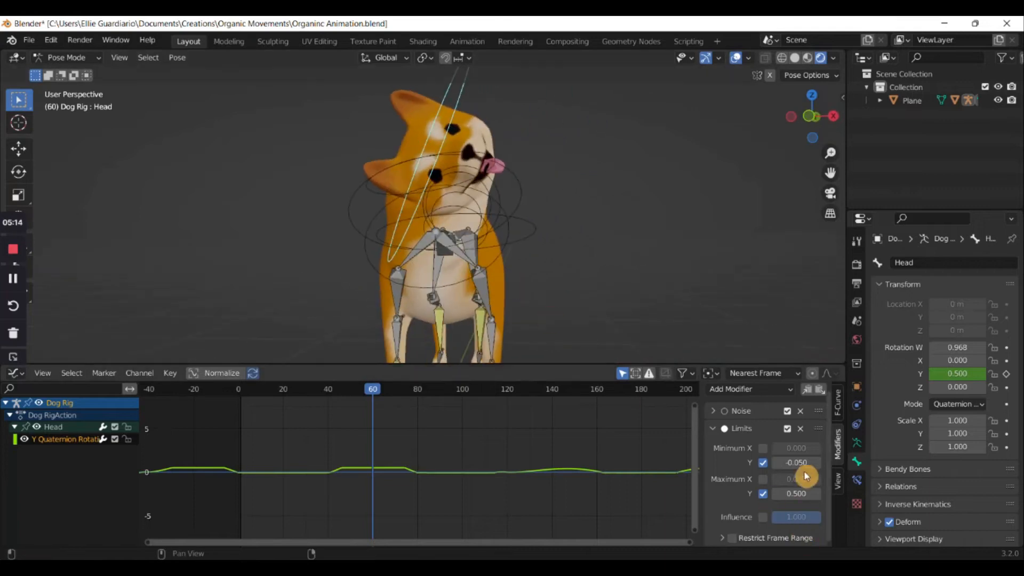
Set the Head's Limits maximum Y to 0.1, then play the animation and scrub to frame 59
left_click_drag(796, 494, 767, 493)
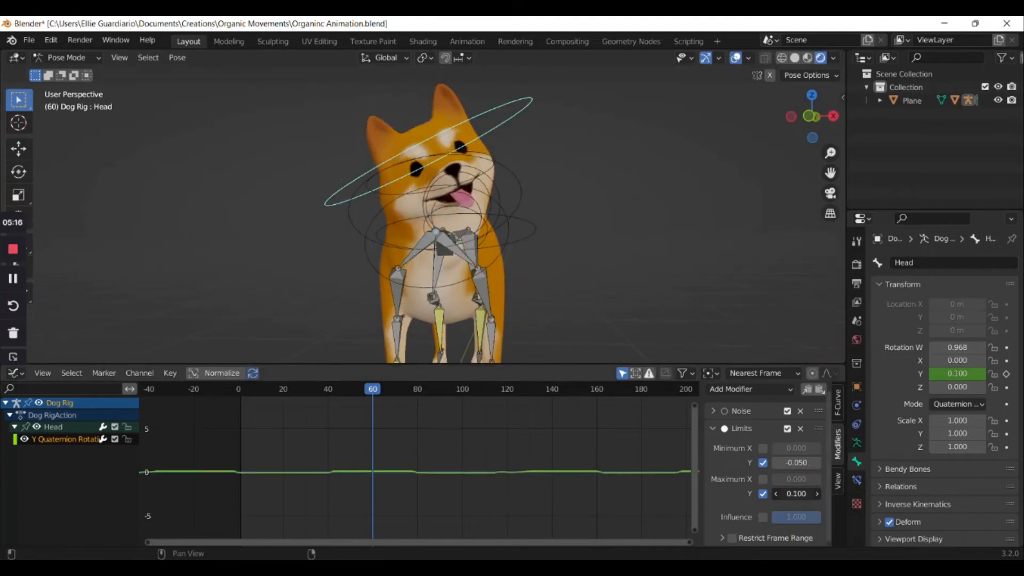
left_click(322, 393)
key("space")
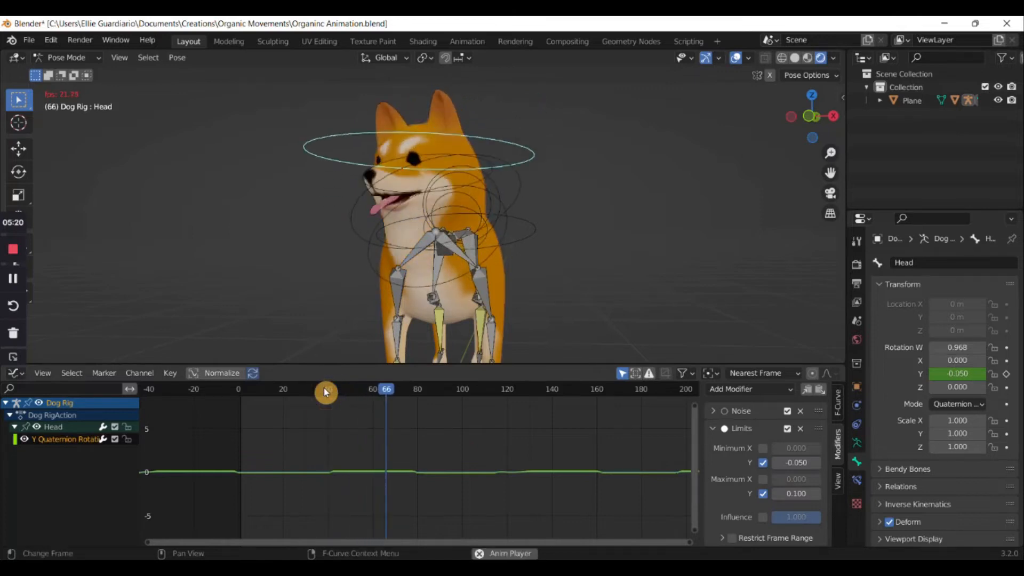
left_click(373, 390)
key("space")
middle_click_drag(336, 404, 365, 409)
left_click_drag(299, 392, 402, 403)
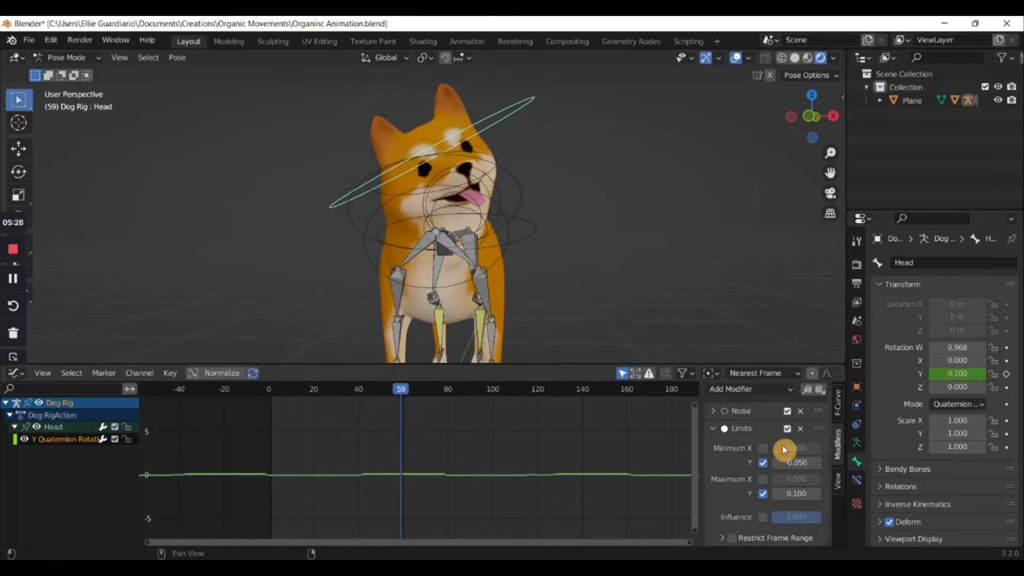
Expand the Head's Noise modifier settings in place of the Limits settings and scrub through the timeline
left_click(713, 428)
left_click(715, 414)
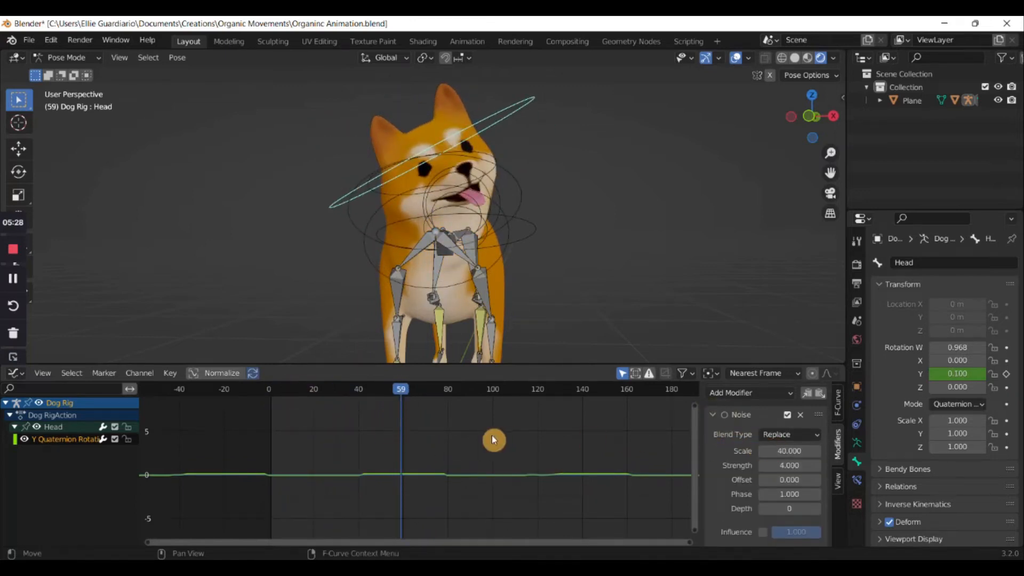
middle_click_drag(366, 405, 393, 407)
left_click_drag(347, 391, 616, 425)
scroll(414, 448, "down", 2)
middle_click_drag(449, 438, 487, 437)
Play the animation with the viewport overlays hidden and inspect the whole dog from the front and side
key("space")
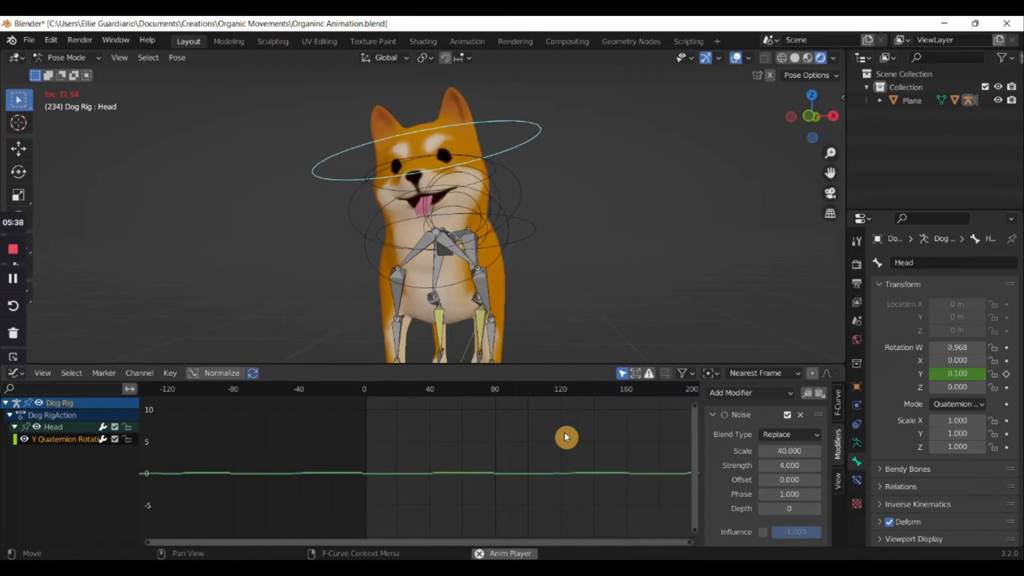
left_click(736, 58)
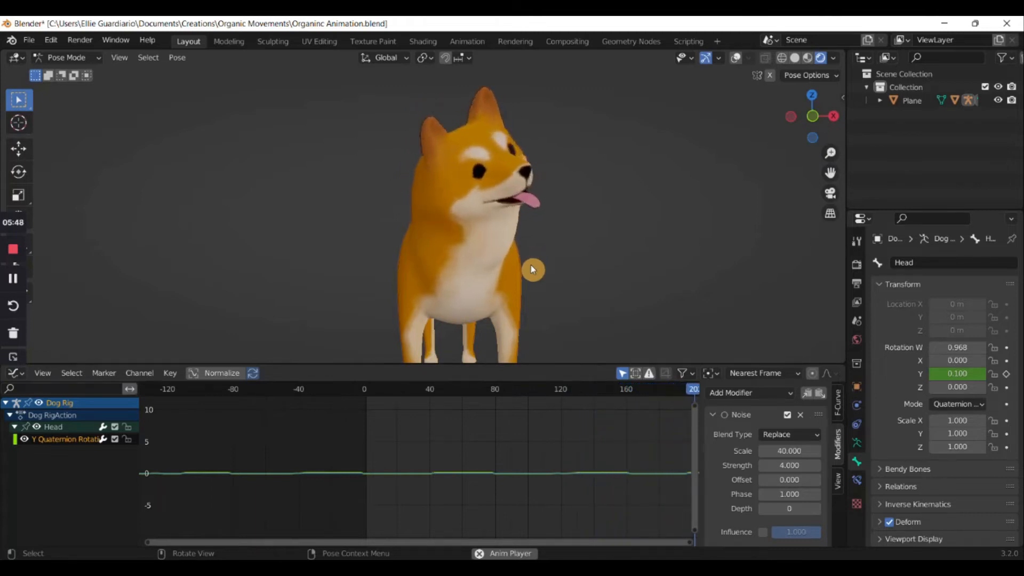
middle_click_drag(532, 269, 611, 273)
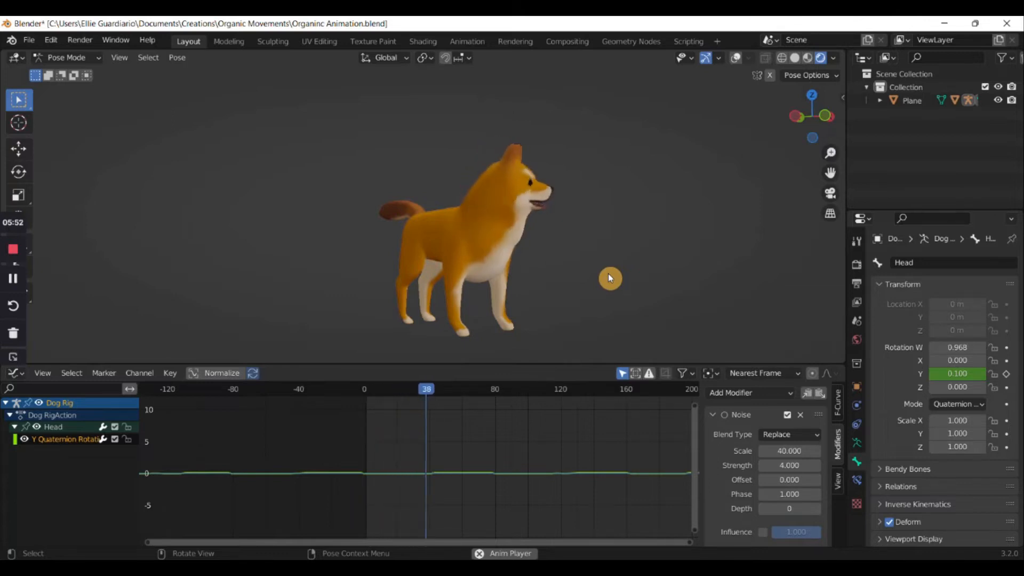
middle_click_drag(609, 278, 582, 278)
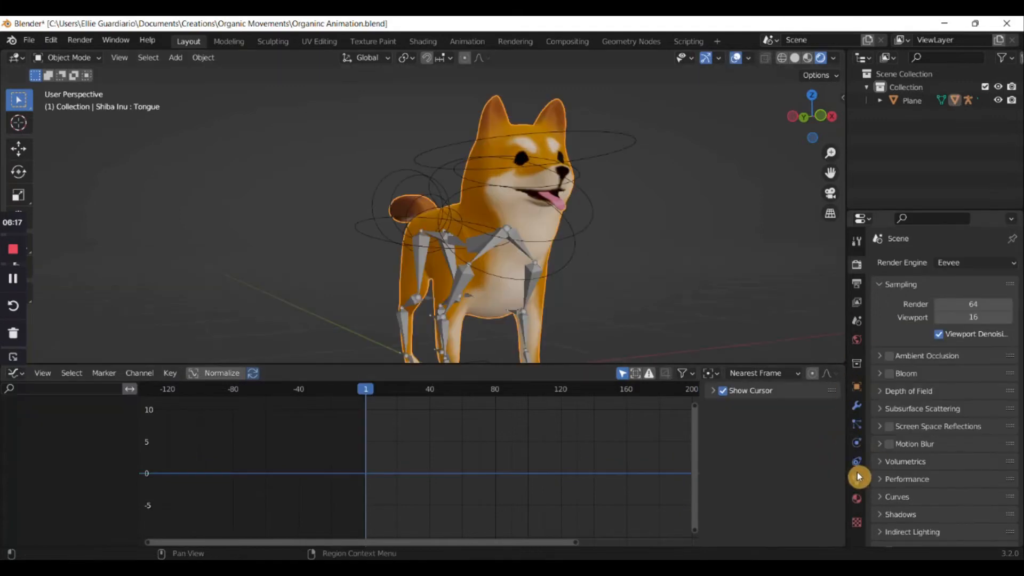
Keyframe the Shiba Inu mesh's Tongue shape key value at frame 1 and add a Built-In Function modifier to its curve
left_click(856, 477)
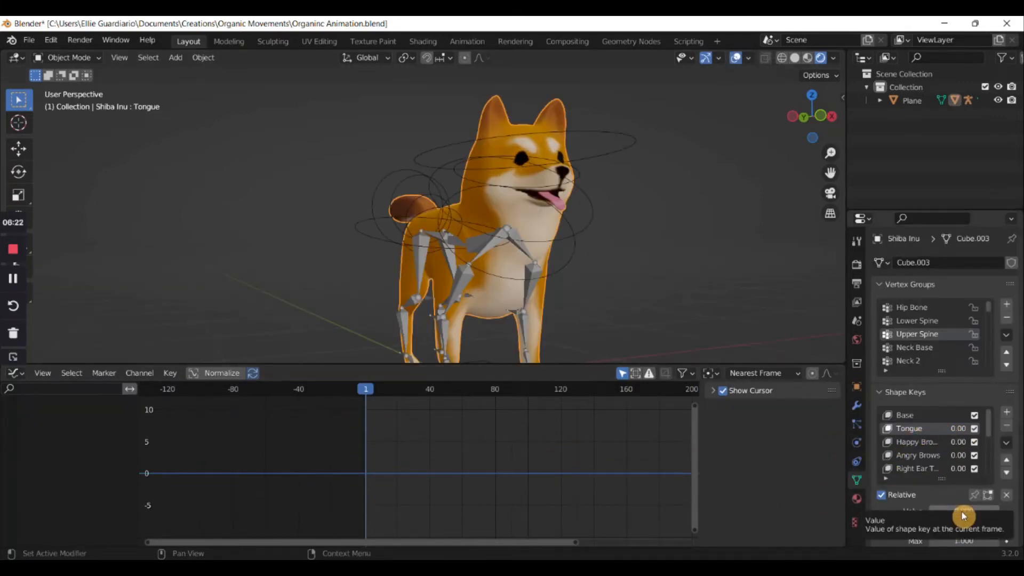
key("i")
left_click(757, 393)
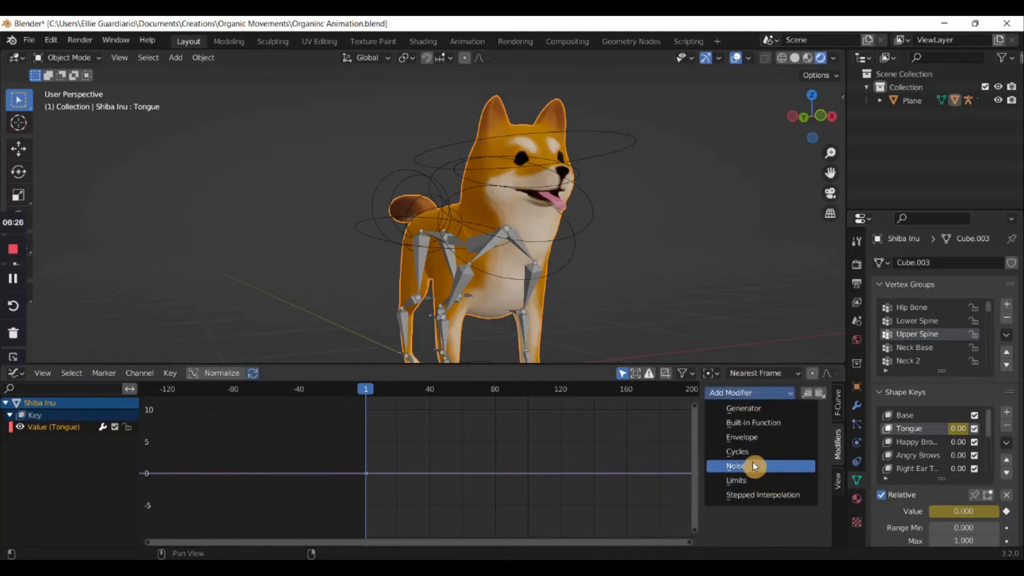
left_click(752, 423)
Play and scrub the animation to frame 117, looking closely at the tongue's sine movement
middle_click_drag(554, 460, 509, 461)
key("space")
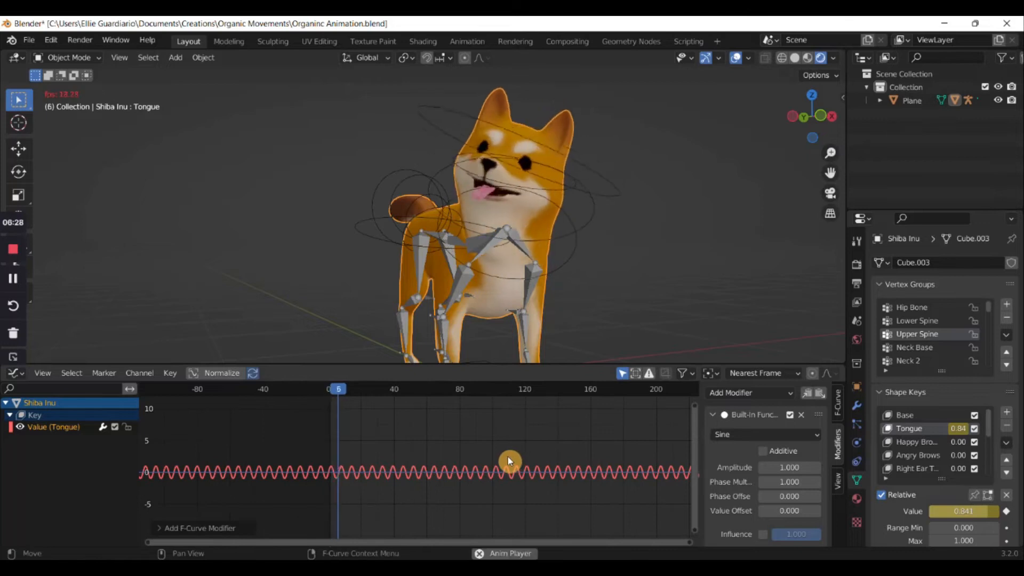
key("space")
left_click_drag(379, 390, 455, 402)
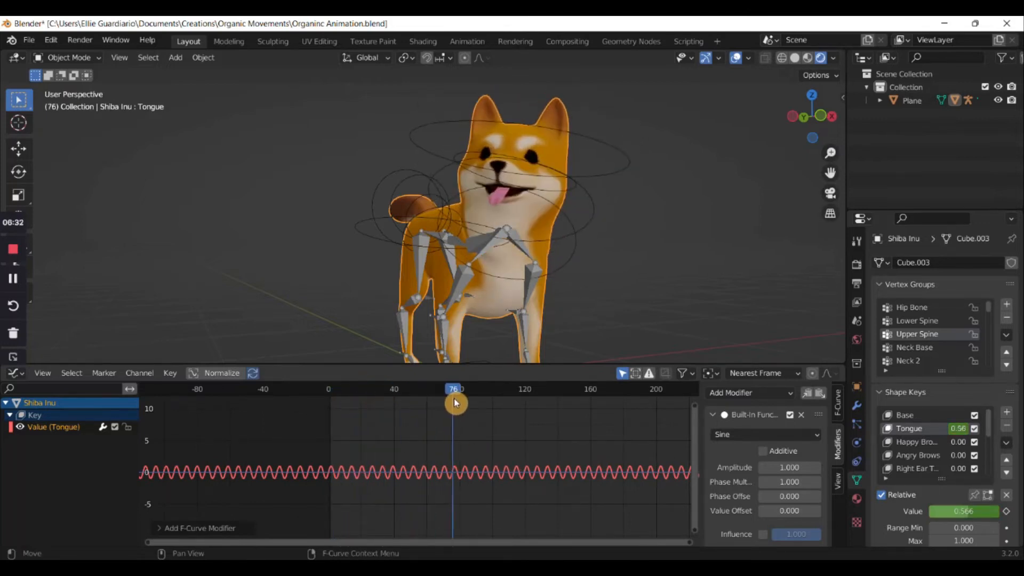
key("space")
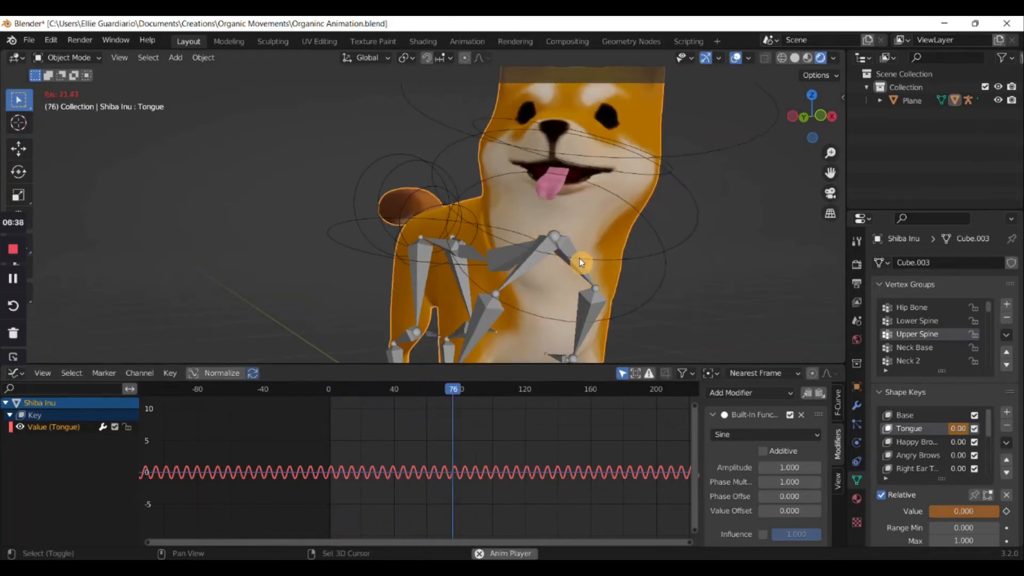
key("space")
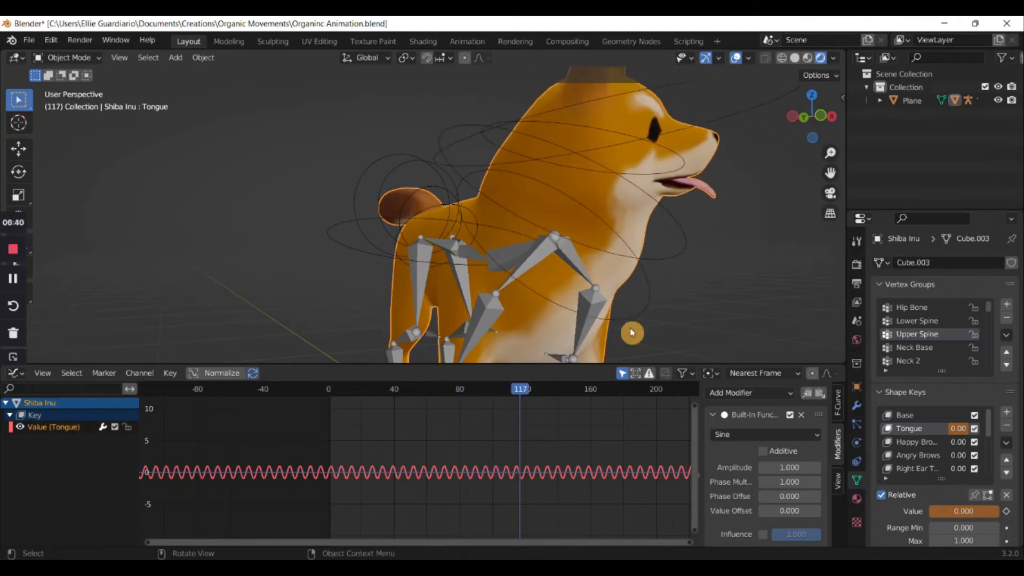
scroll(569, 482, "up", 2)
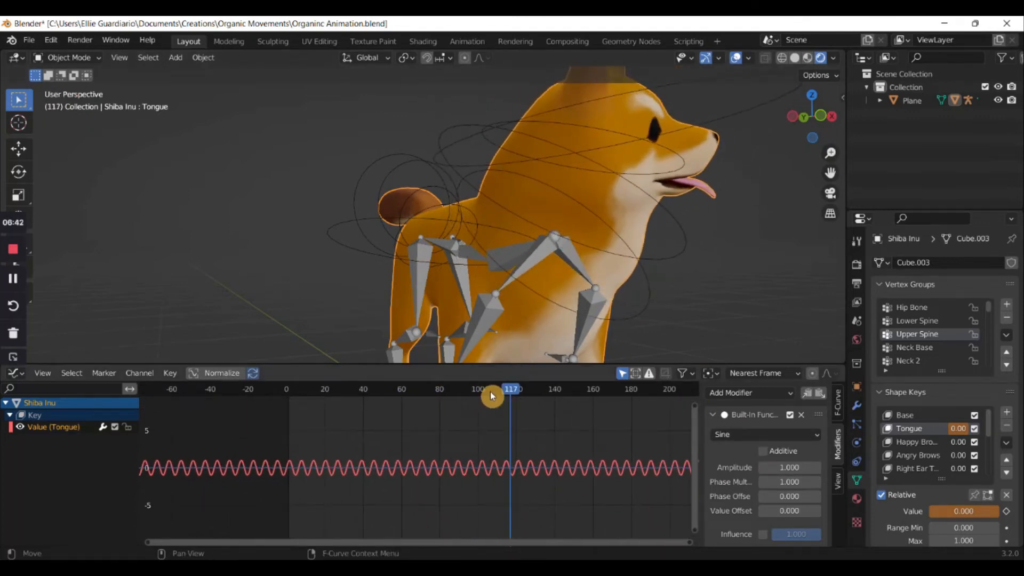
Try a Phase Multiplier of 2.2 on the Tongue curve's sine modifier and return it to 1
left_click_drag(789, 482, 821, 481)
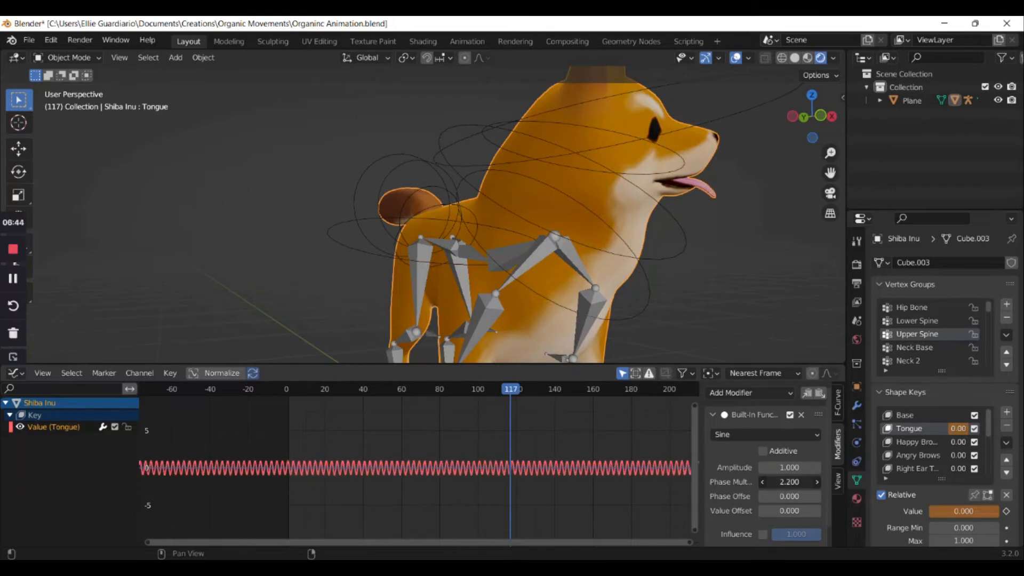
type("1")
key("Return")
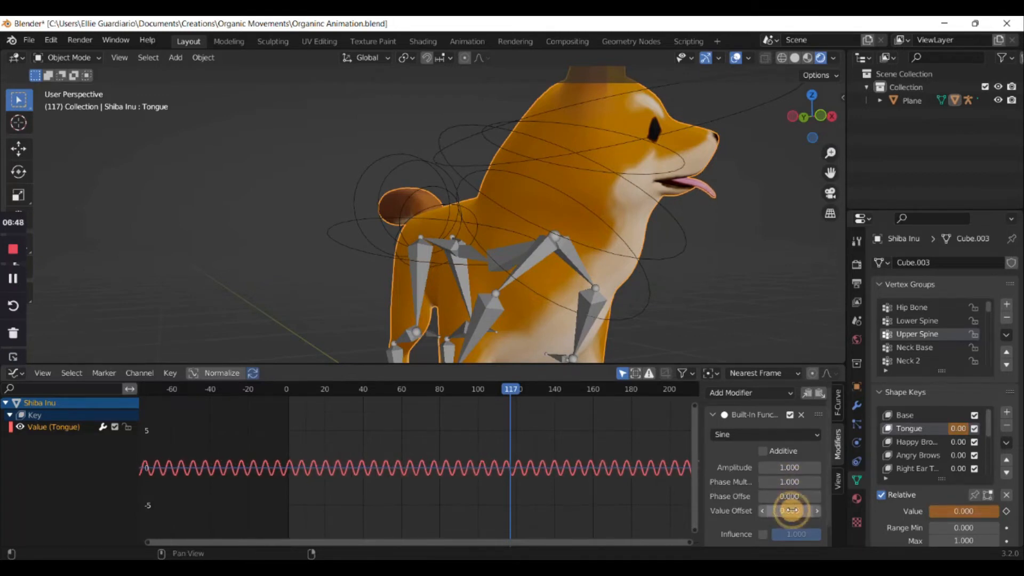
Set the Tongue curve's Built-In Function modifier to a Value Offset of 0.5 and an Amplitude of 0.5
left_click_drag(789, 510, 821, 510)
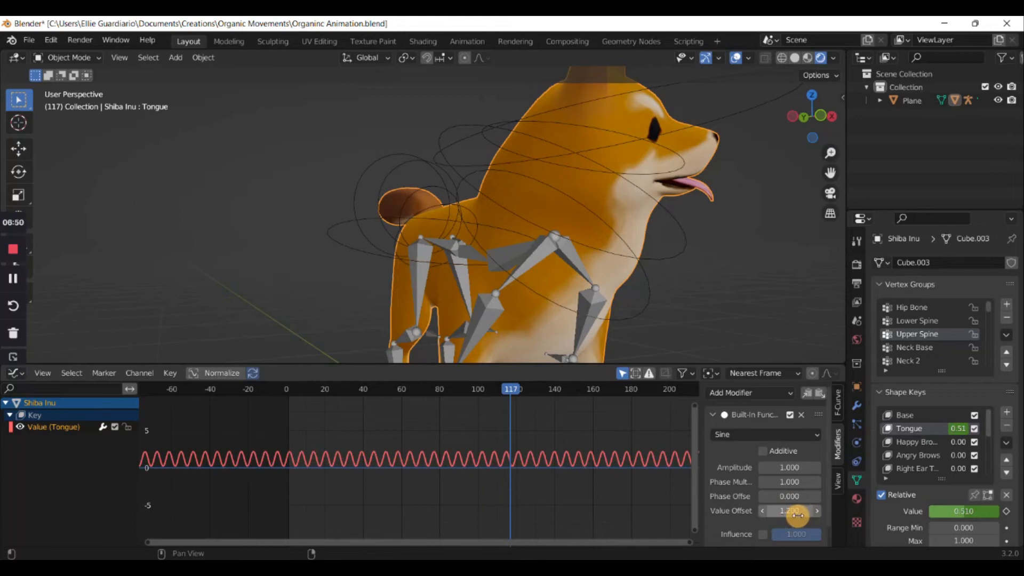
type("0.5")
key("Return")
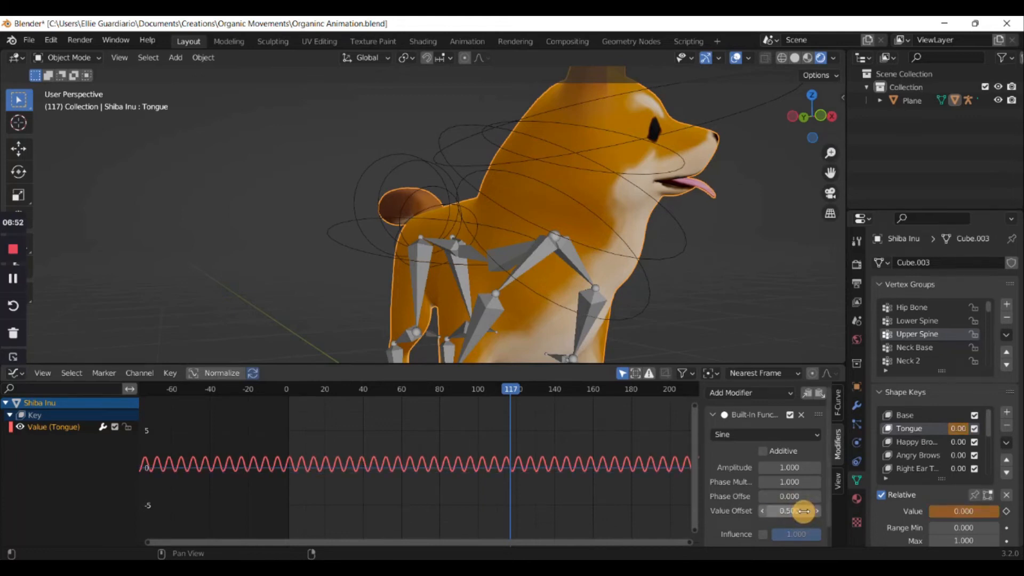
left_click(786, 467)
type(".5")
key("Return")
Play the animation from the start to check the tongue's movement and stop at frame 35
left_click(283, 390)
key("space")
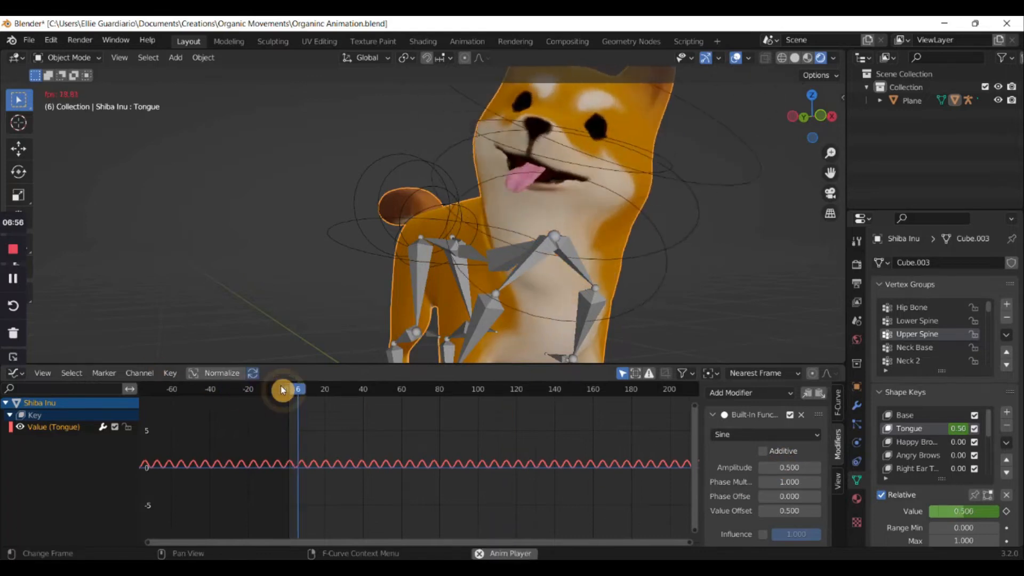
key("space")
left_click(353, 390)
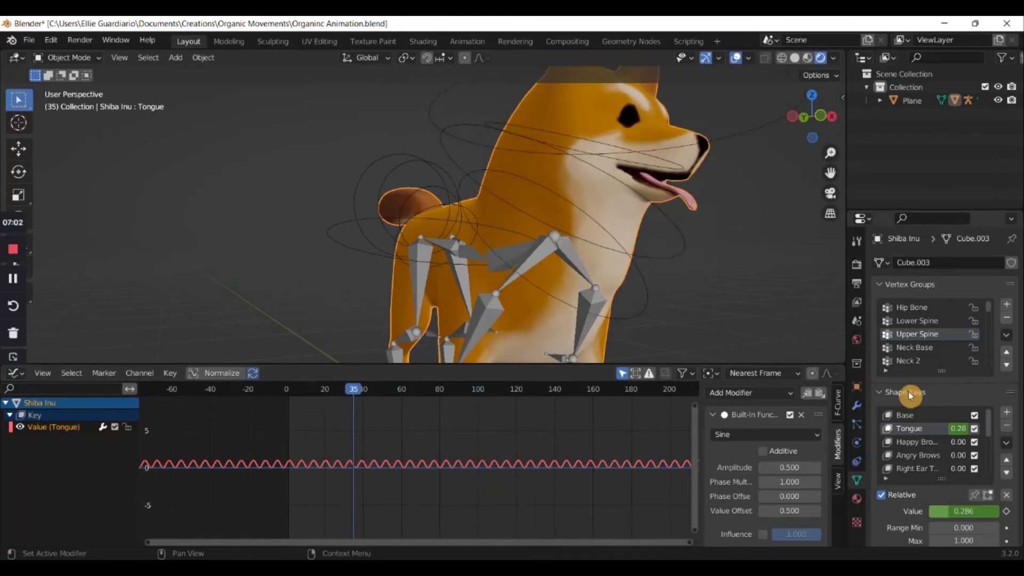
Keyframe the value of the Shiba Inu mesh's Smile shape key at frame 35
left_click(926, 445)
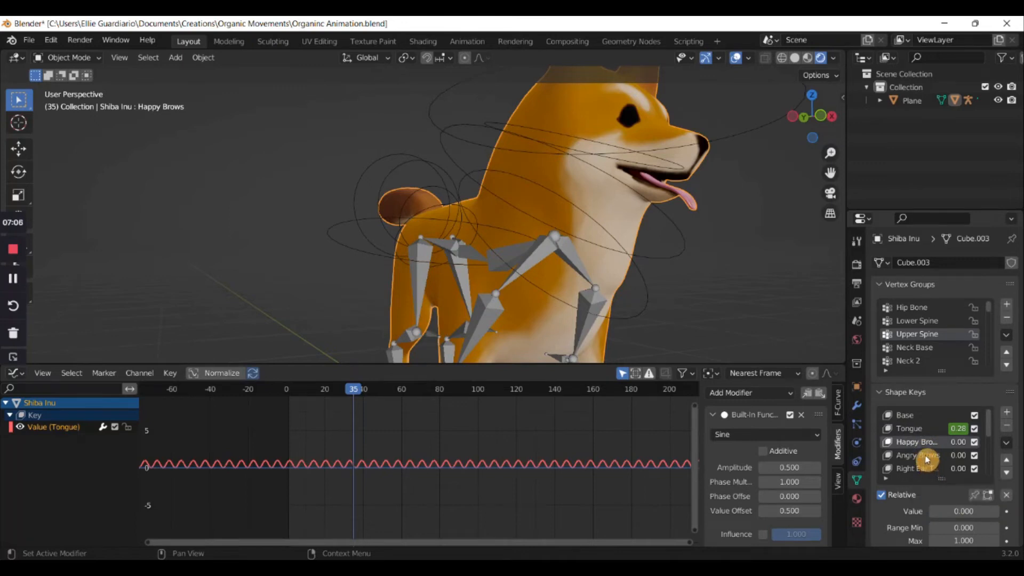
scroll(928, 460, "down", 3)
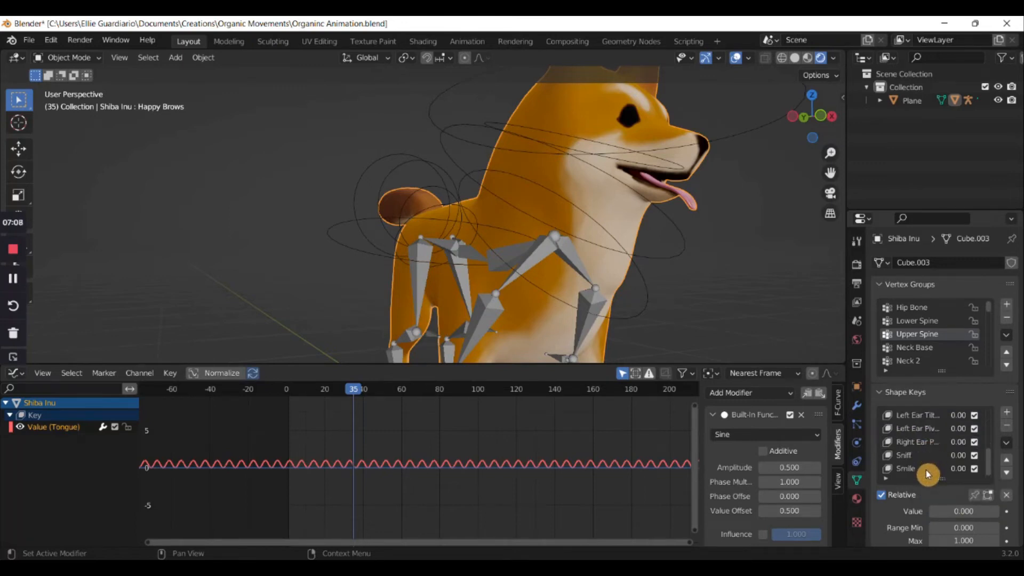
left_click(928, 472)
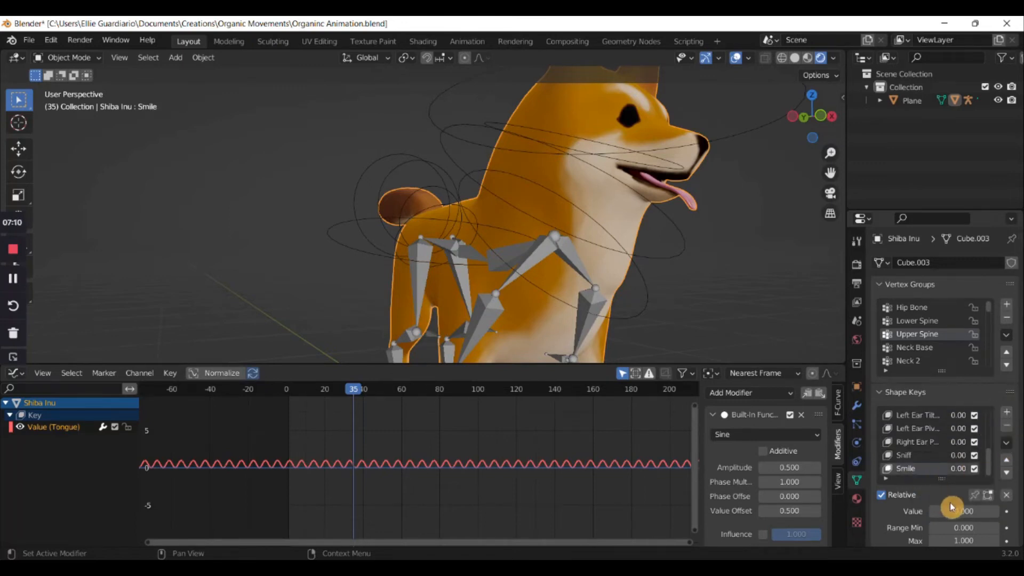
key("i")
Copy the Built-In Function modifier from the Tongue curve and paste it onto the Smile curve
left_click(69, 439)
left_click(67, 427)
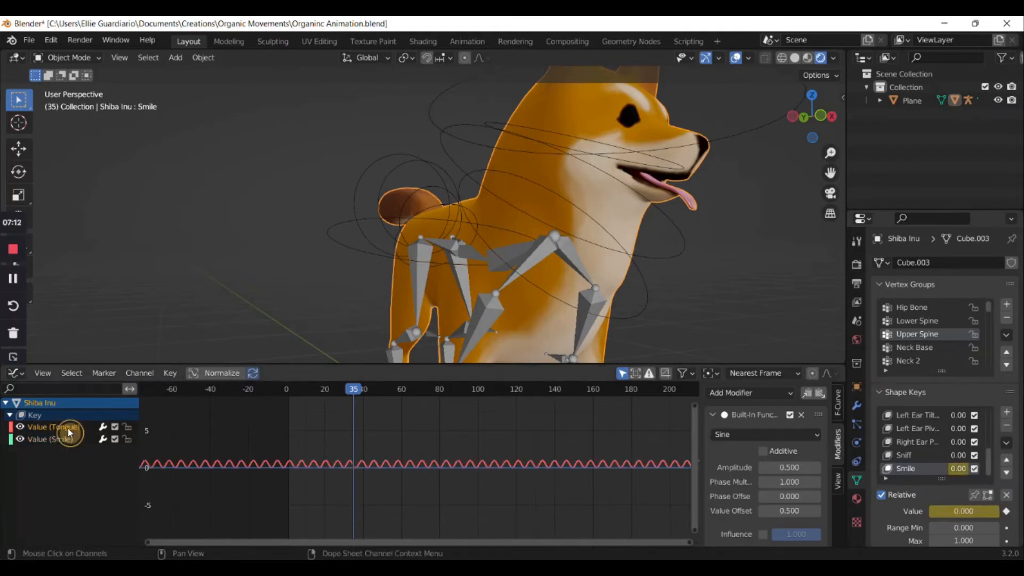
left_click(72, 441)
left_click(69, 427)
left_click(749, 392)
left_click(754, 424)
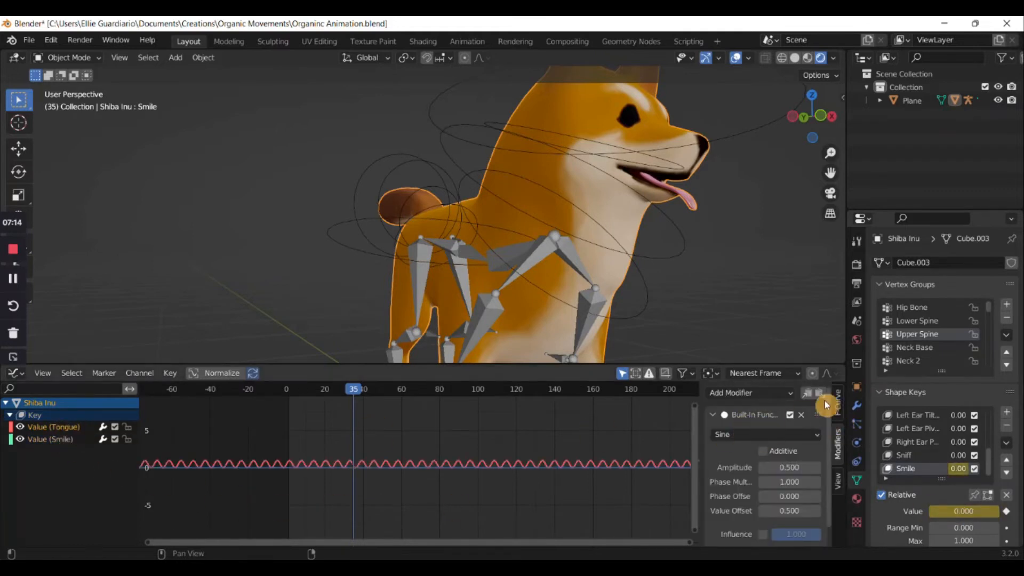
left_click(50, 438)
left_click(818, 394)
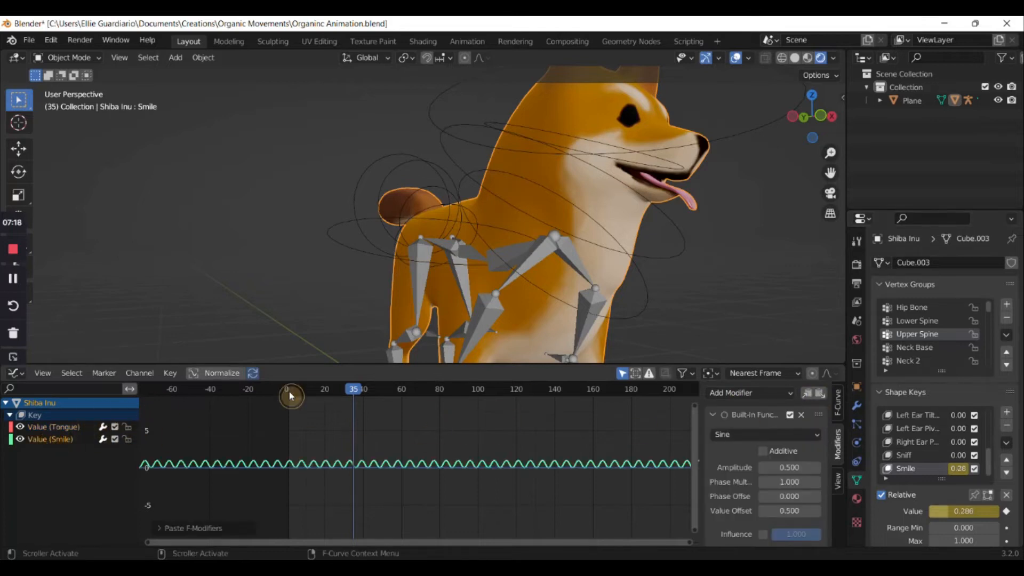
Play the animation with the whole dog in view to examine the combined smile and tongue movement
key("space")
scroll(503, 278, "down", 3)
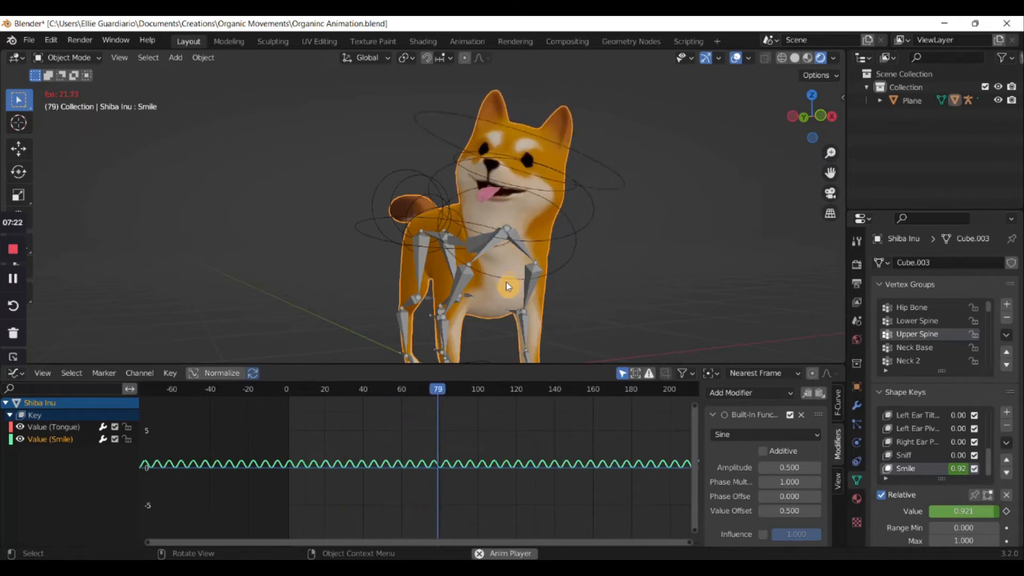
key("space")
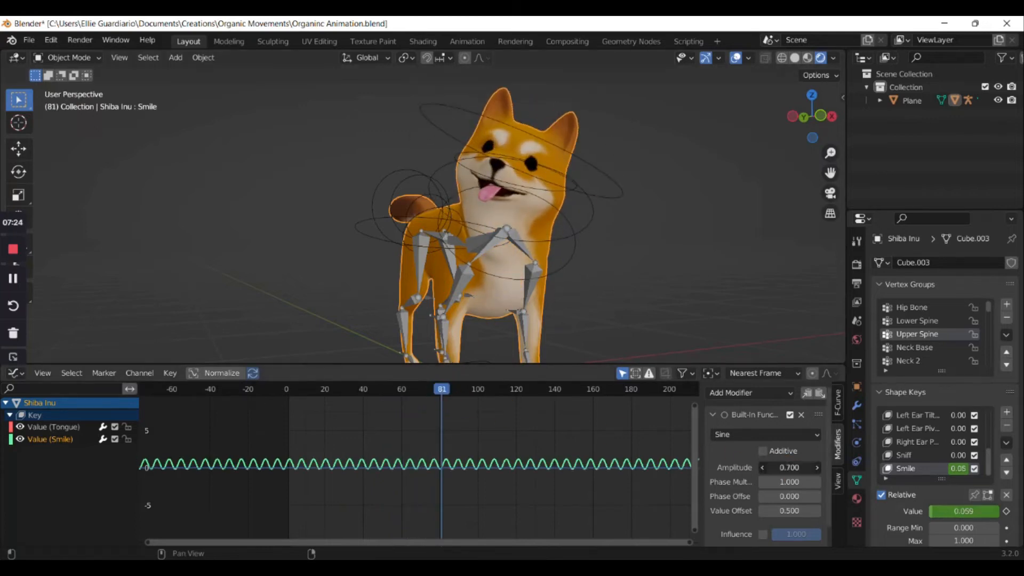
Set the Smile curve's sine modifier to an Amplitude of 0.2 and a Value Offset of 0.2
left_click(795, 470)
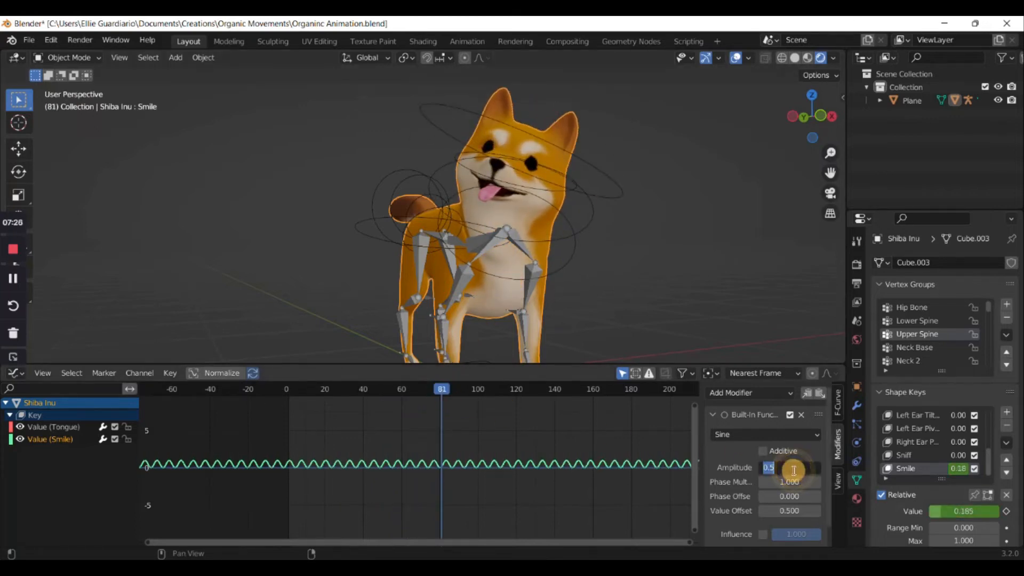
type("0.2")
key("Return")
scroll(461, 474, "up", 4)
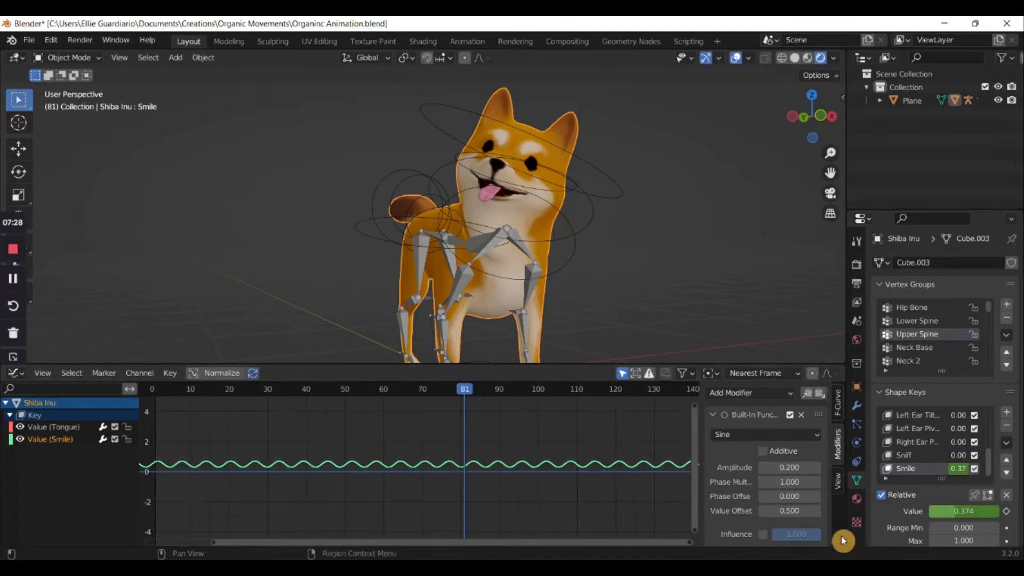
left_click(808, 513)
type("0.2")
key("Return")
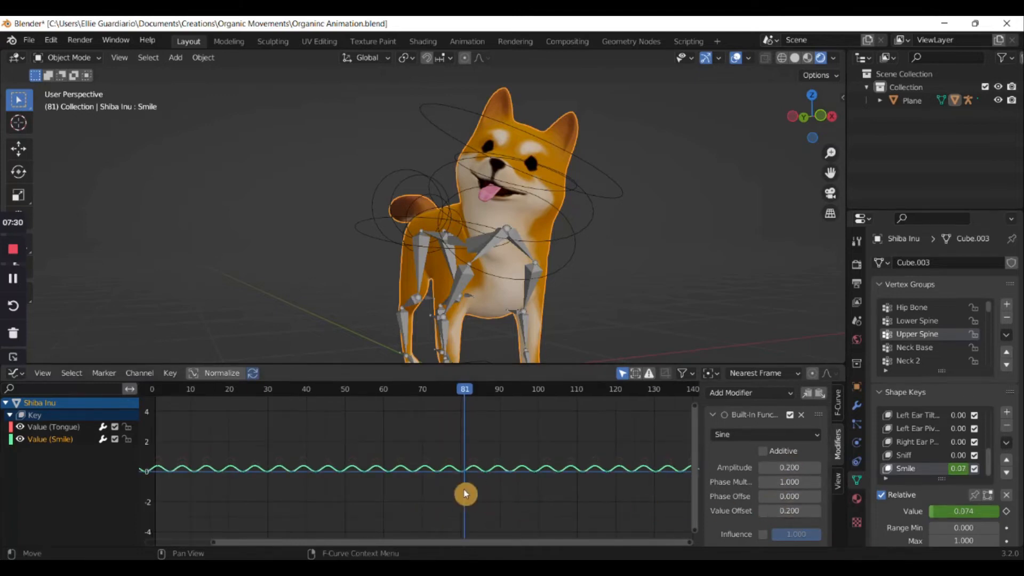
Play the animation from near the start with the viewport overlays hidden to examine the subtler smile
scroll(464, 491, "down", 2)
left_click(231, 395)
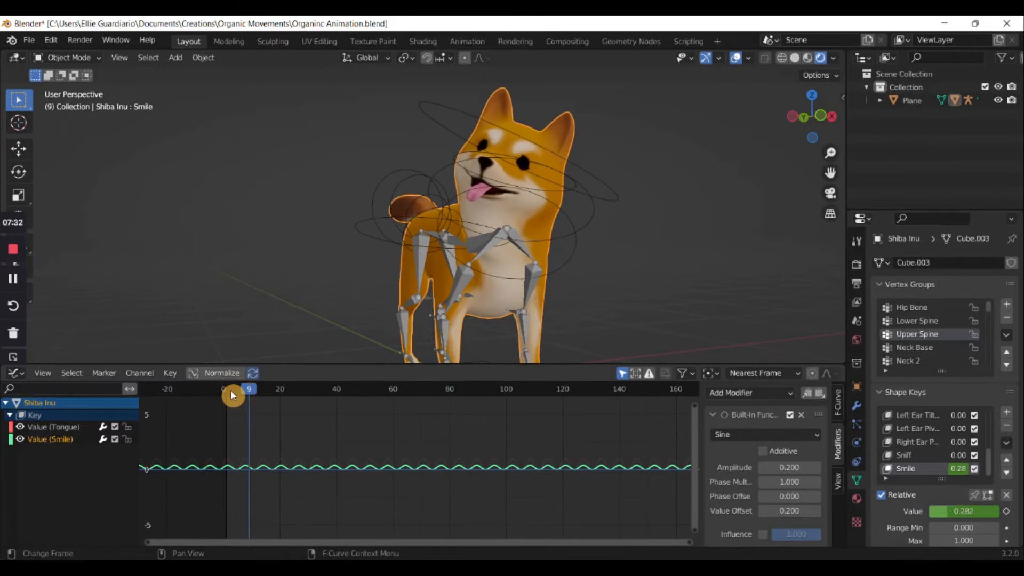
key("space")
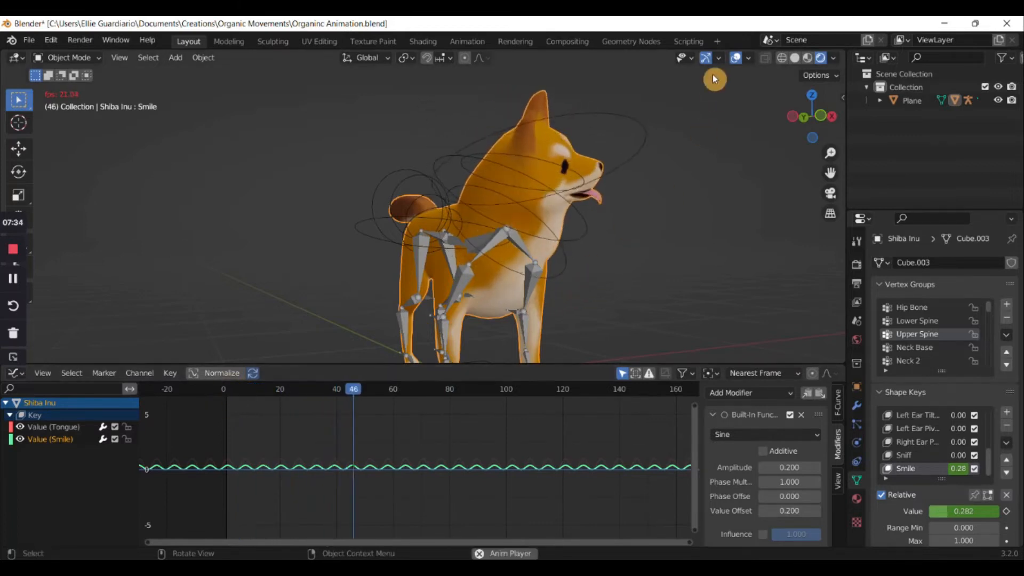
left_click(736, 57)
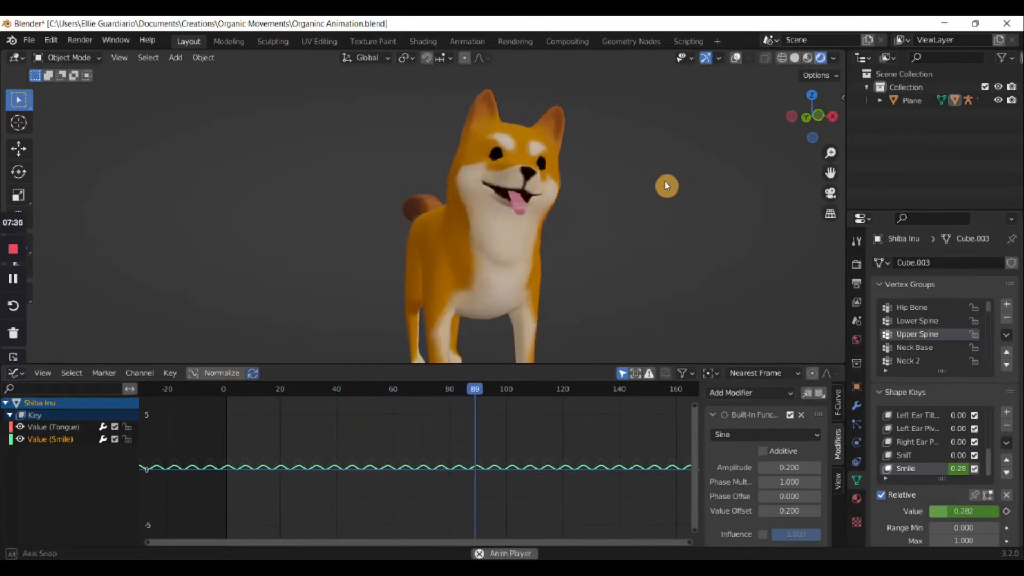
Set the Smile modifier's Amplitude and Value Offset to 0.3 during playback and scrub the timeline to check the smile
double_click(791, 467)
key("BackSpace")
type("0.3")
key("Return")
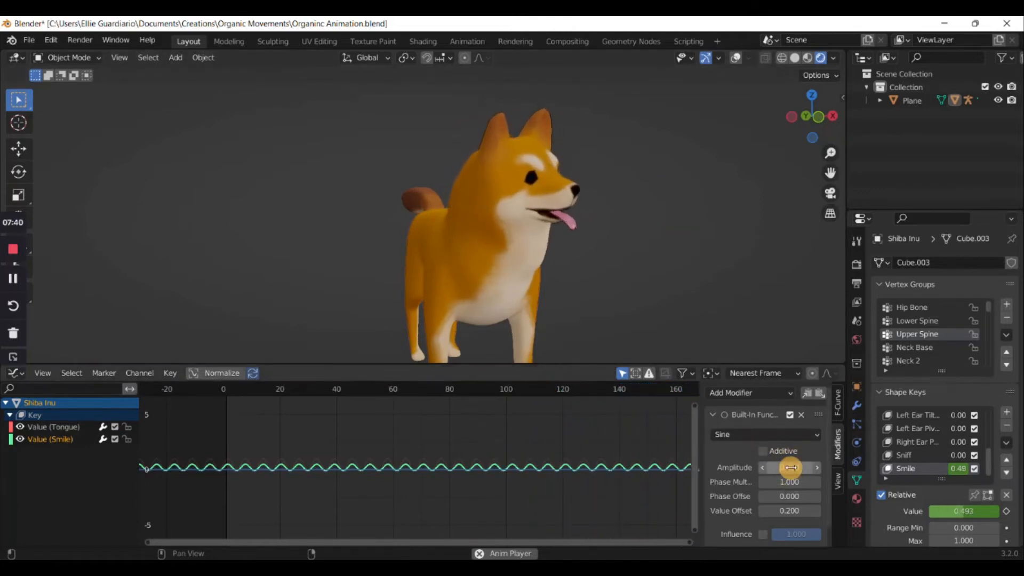
double_click(797, 509)
type("0.3")
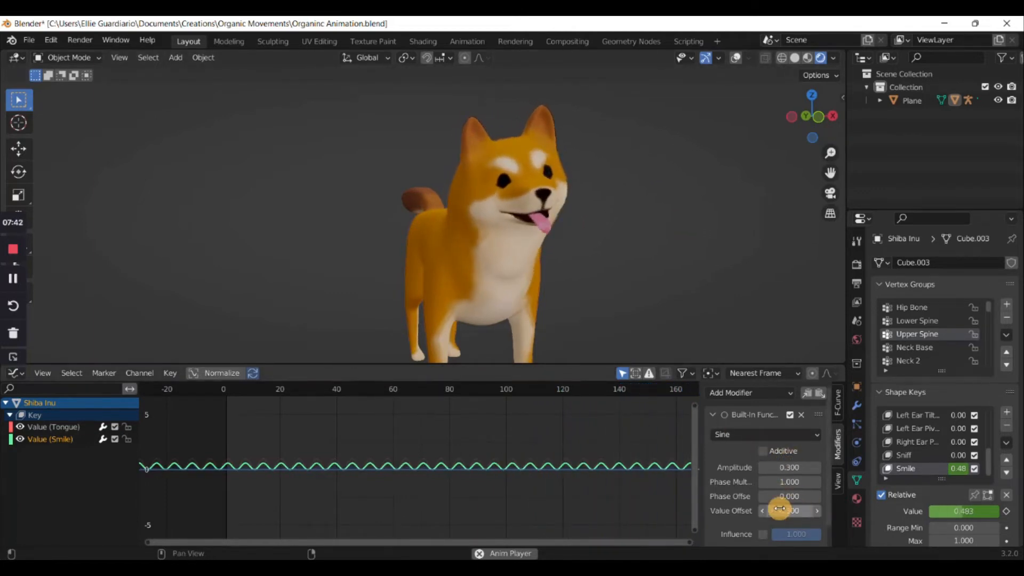
key("Return")
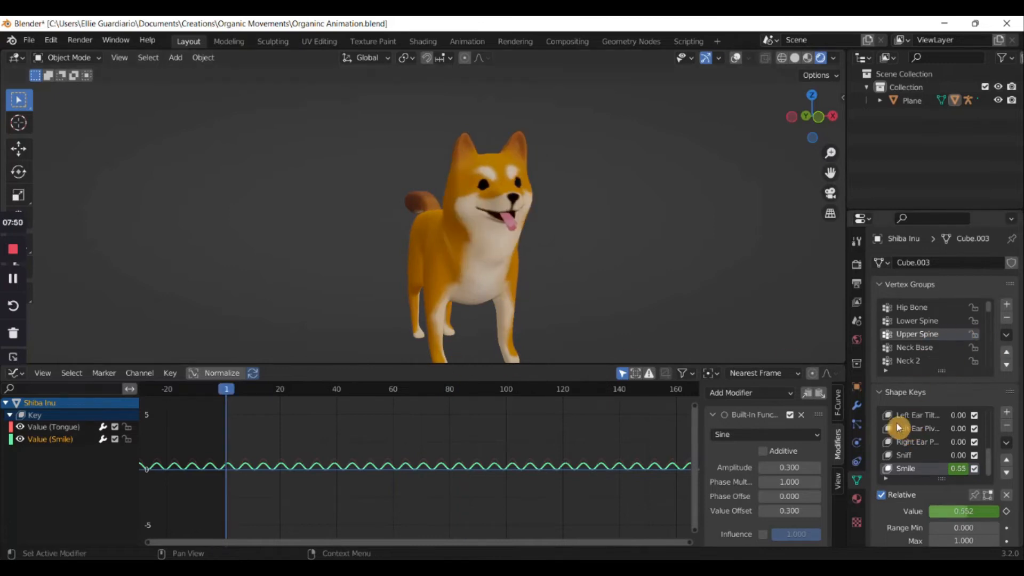
left_click_drag(257, 397, 364, 393)
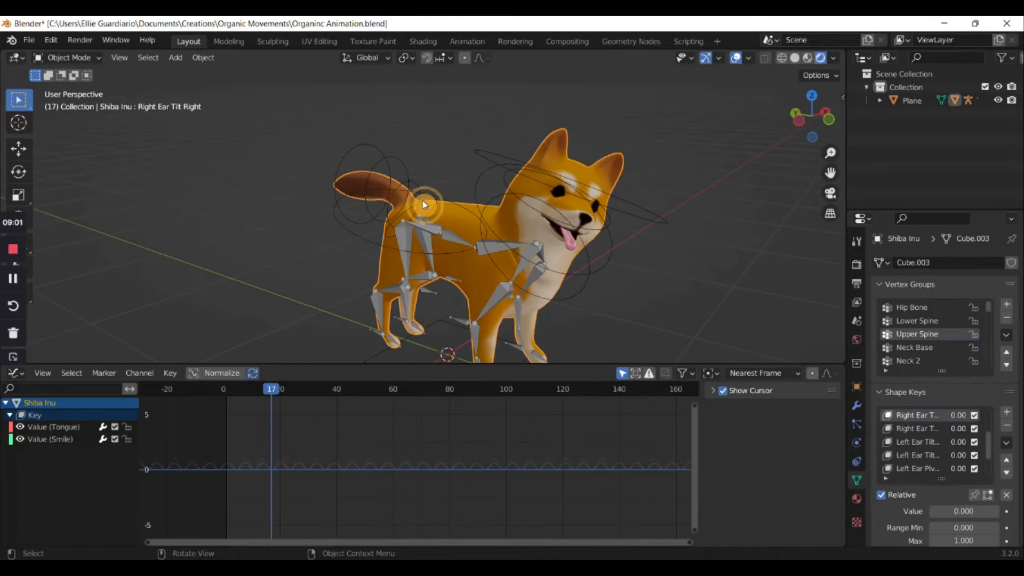
Select Bone.007, the control ring at the tail's base, and keyframe its quaternion rotation at frame 17
left_click(418, 230)
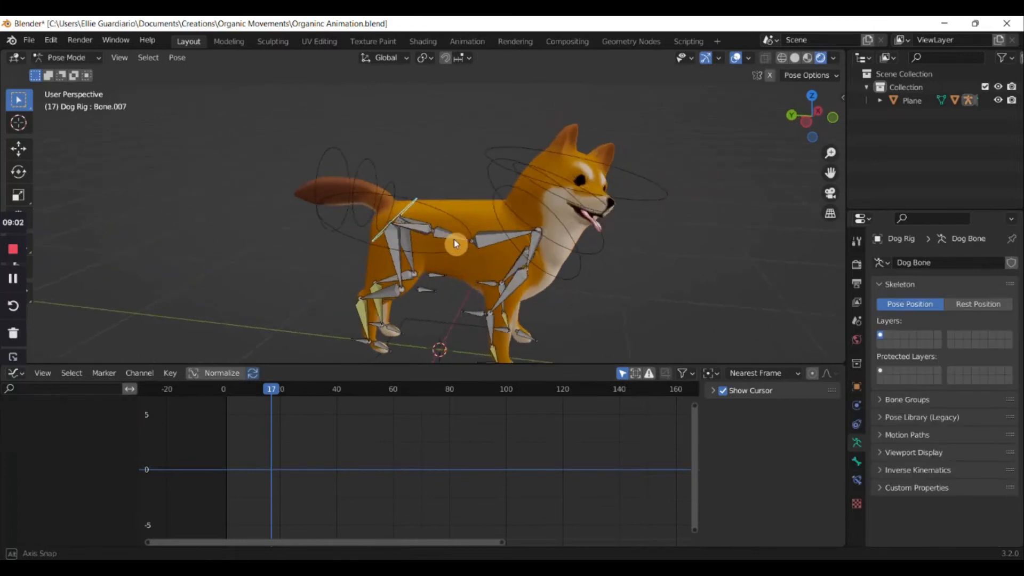
mouse_move(456, 243)
middle_mouse_down()
mouse_move(581, 238)
mouse_move(462, 236)
middle_mouse_up()
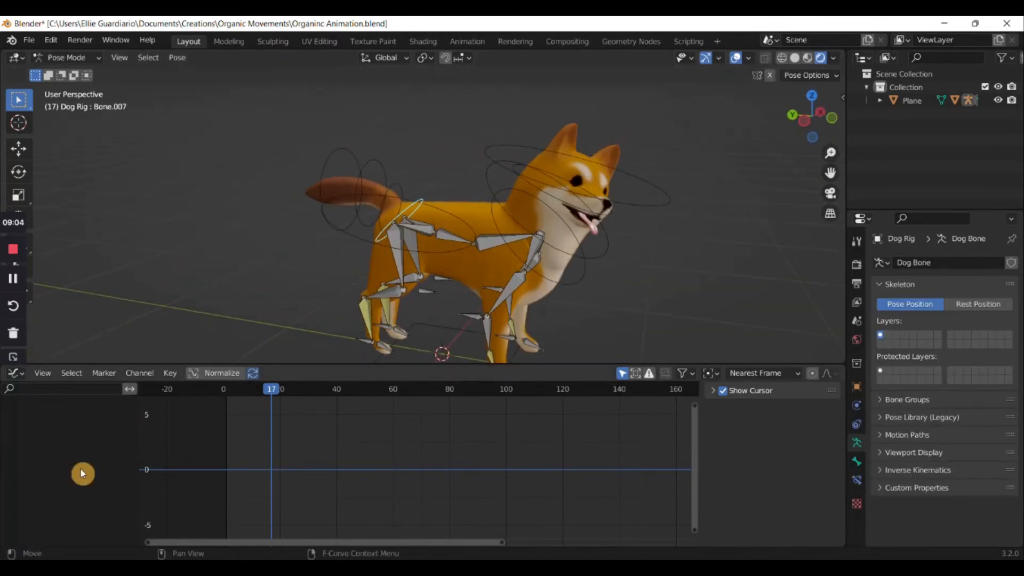
left_click(858, 462)
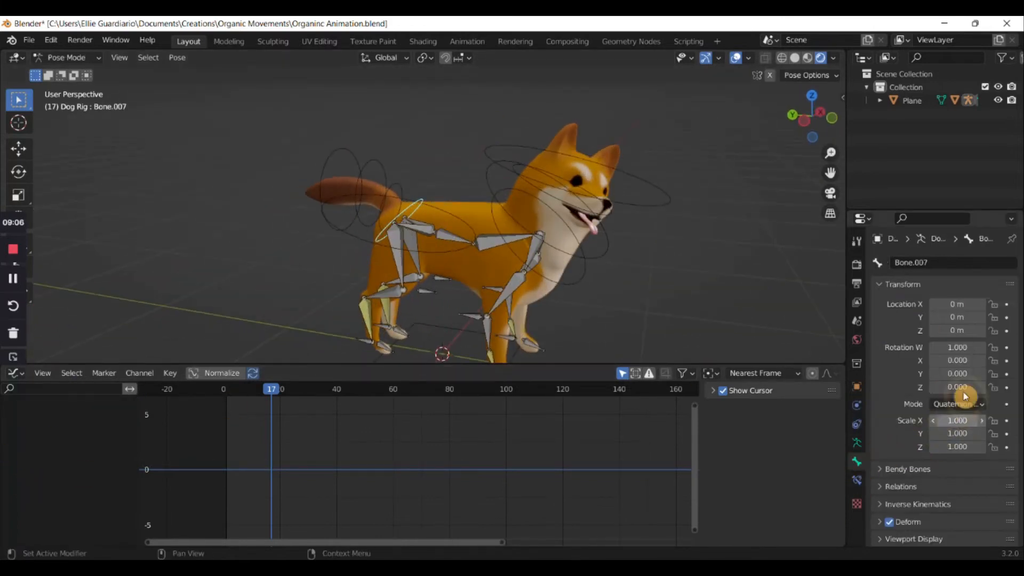
key("i")
left_click_drag(957, 373, 992, 386)
Delete Bone.007's W, X and Y Quaternion Rotation channels, keeping only the Z channel
left_click(14, 426)
left_click(50, 440)
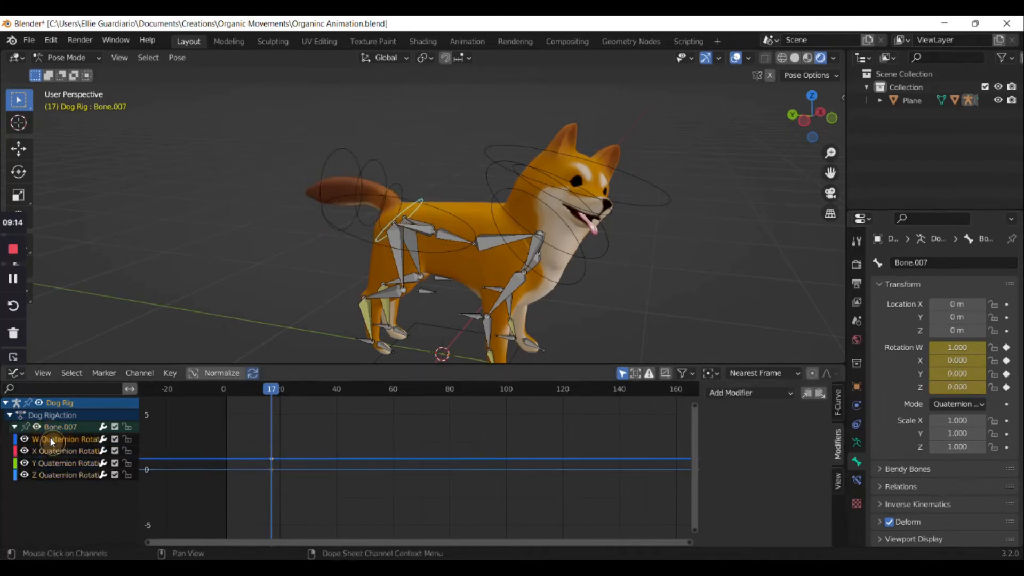
key("x")
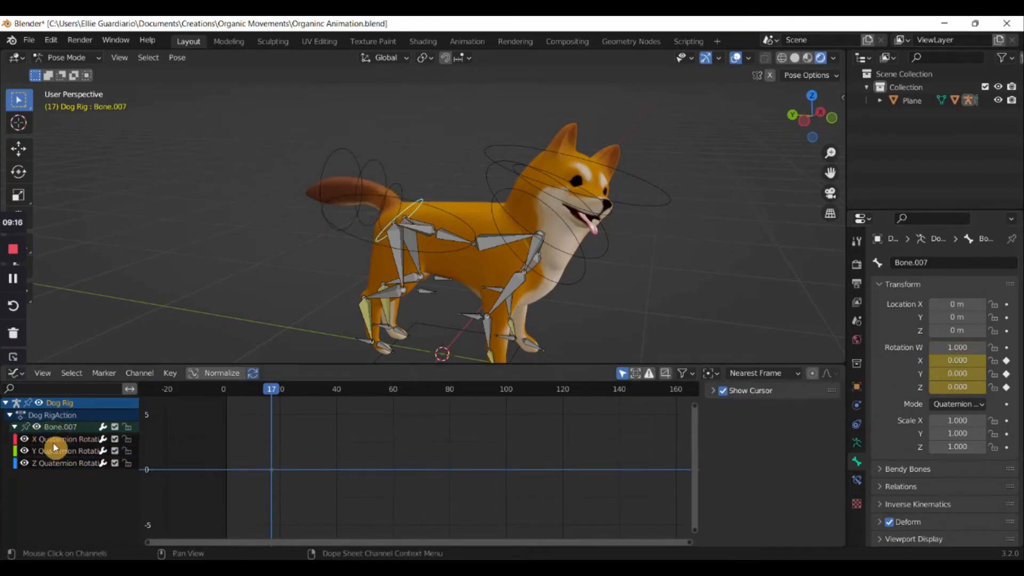
left_click(55, 442)
key("x")
left_click(57, 443)
key("x")
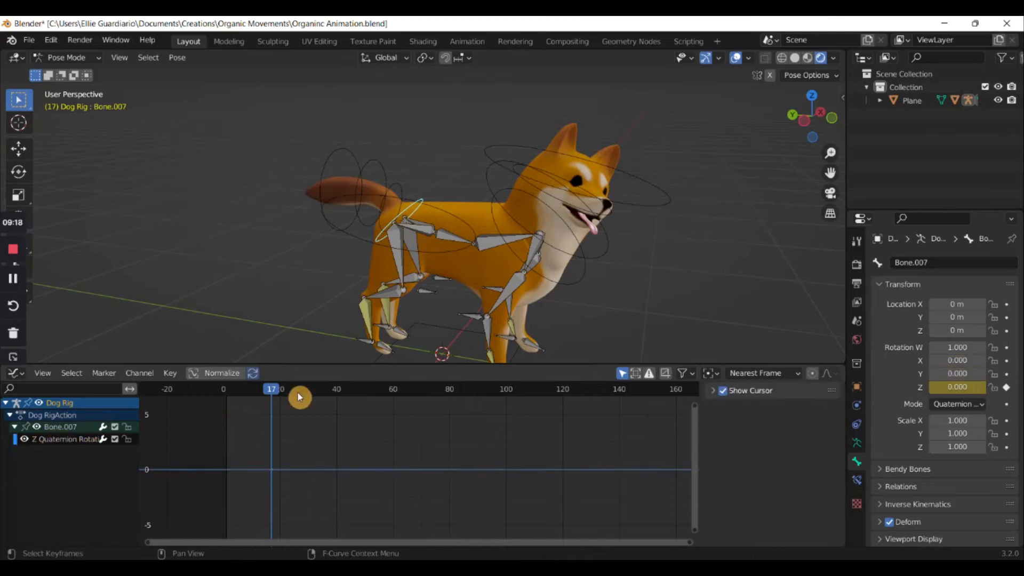
Move the Z rotation keyframe of Bone.007 along the time axis to frame 1
key("shift+Left")
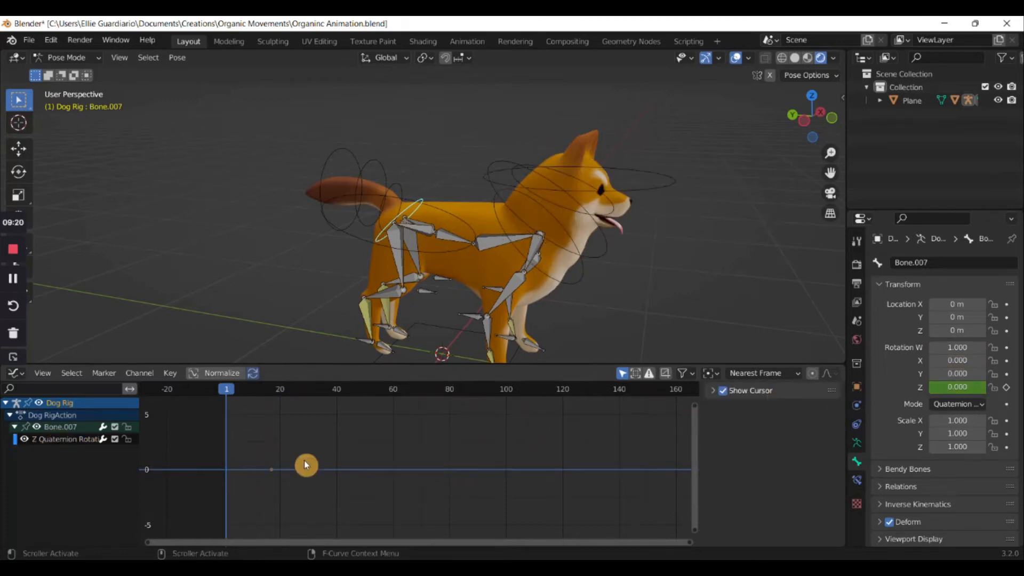
left_click_drag(305, 464, 257, 484)
key("g")
key("x")
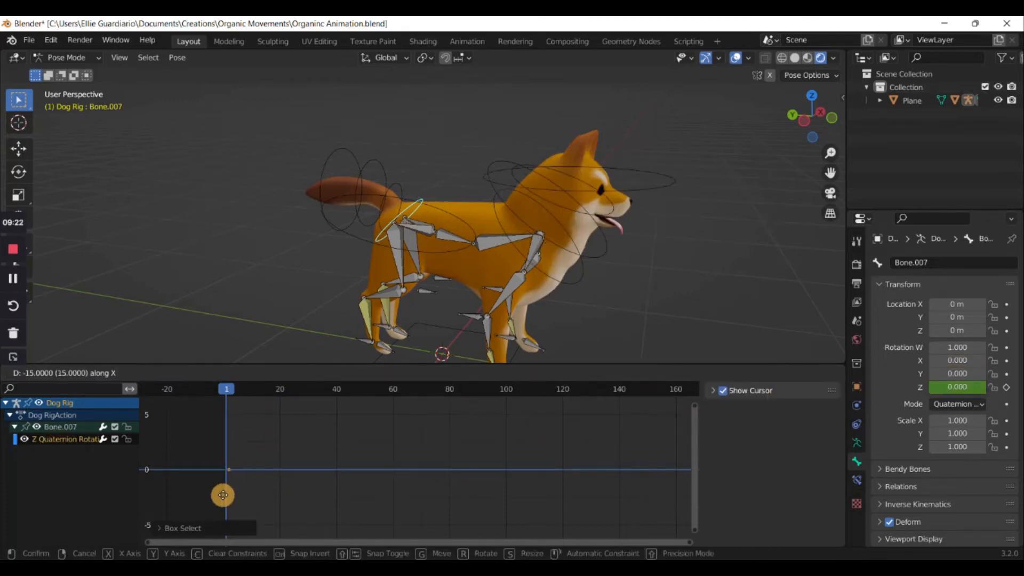
left_click(220, 495)
Add a Built-In Function modifier to Bone.007's Z Quaternion Rotation curve
left_click(755, 395)
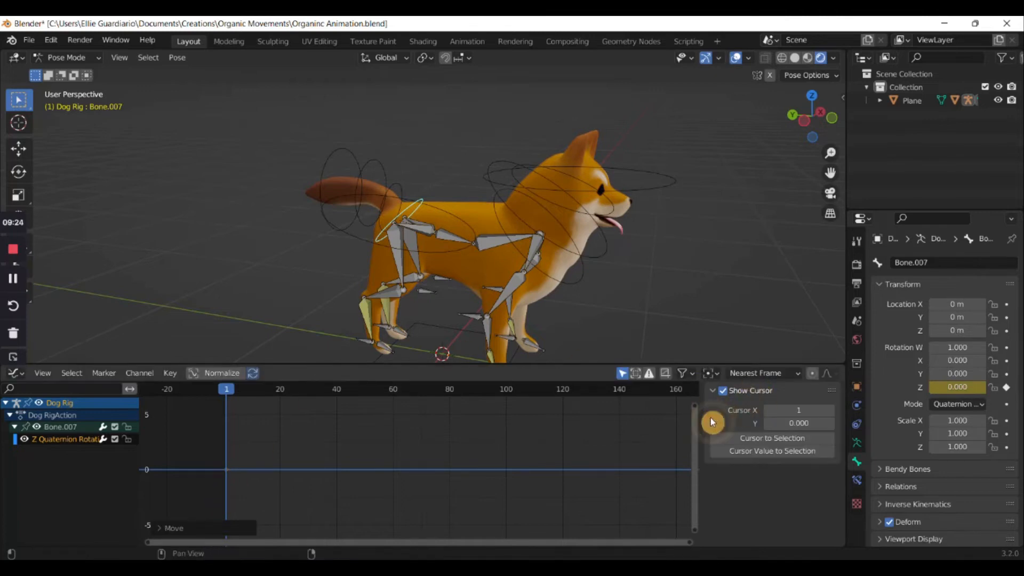
left_click(838, 443)
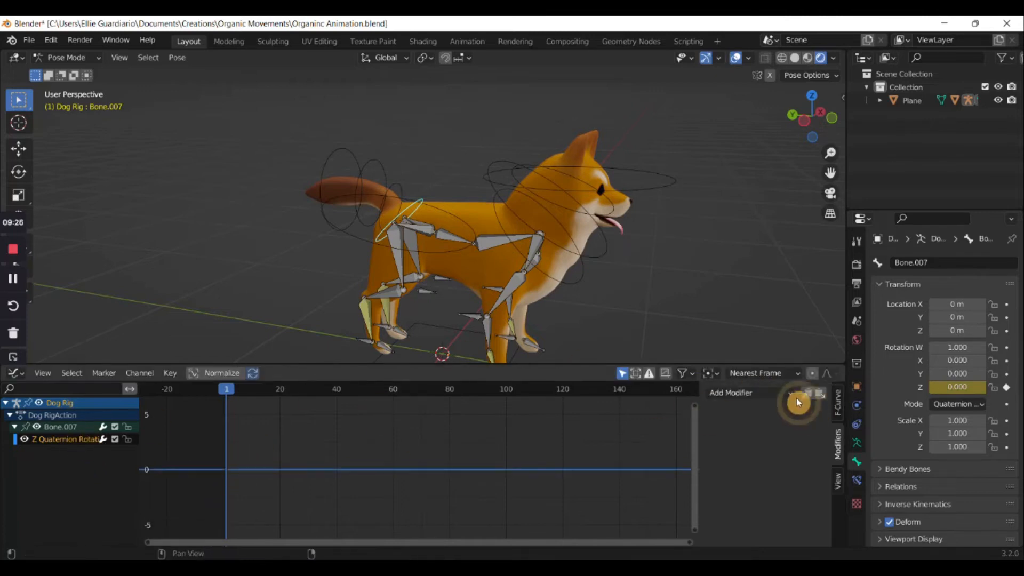
left_click(768, 393)
left_click(759, 424)
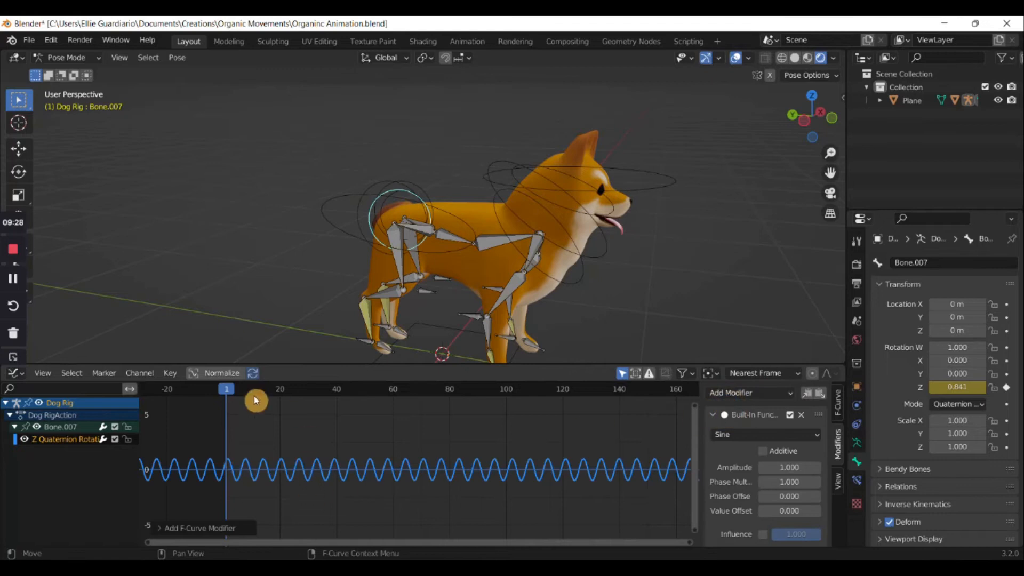
Set the Amplitude of the Built-In Function modifier on Bone.007 to 0.5 and play back the tail swing
left_click_drag(233, 395, 242, 392)
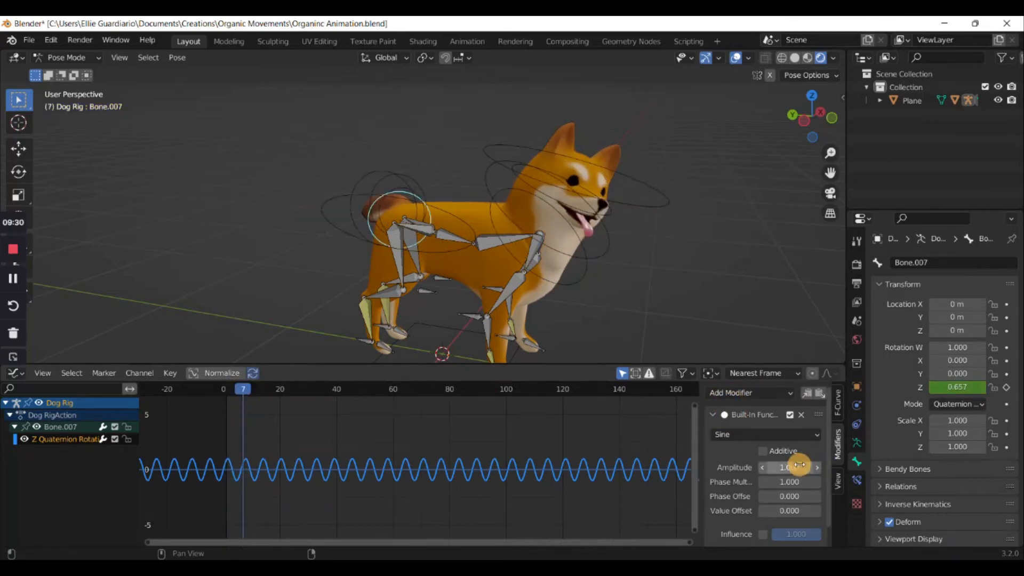
mouse_move(795, 467)
left_mouse_down()
mouse_move(757, 467)
mouse_move(779, 467)
left_mouse_up()
middle_click_drag(438, 272, 591, 324)
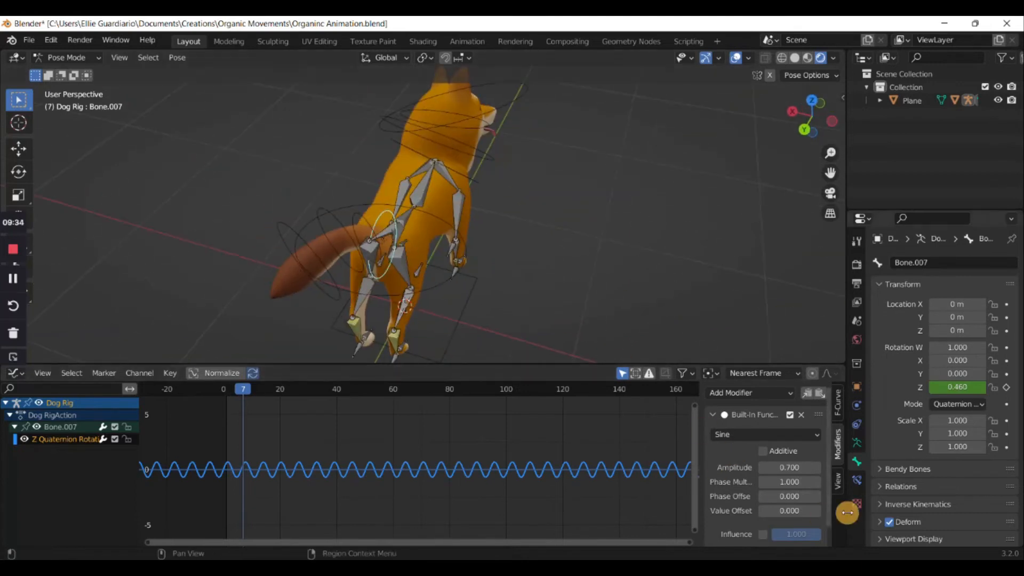
left_click(789, 468)
type("0.5")
key("Return")
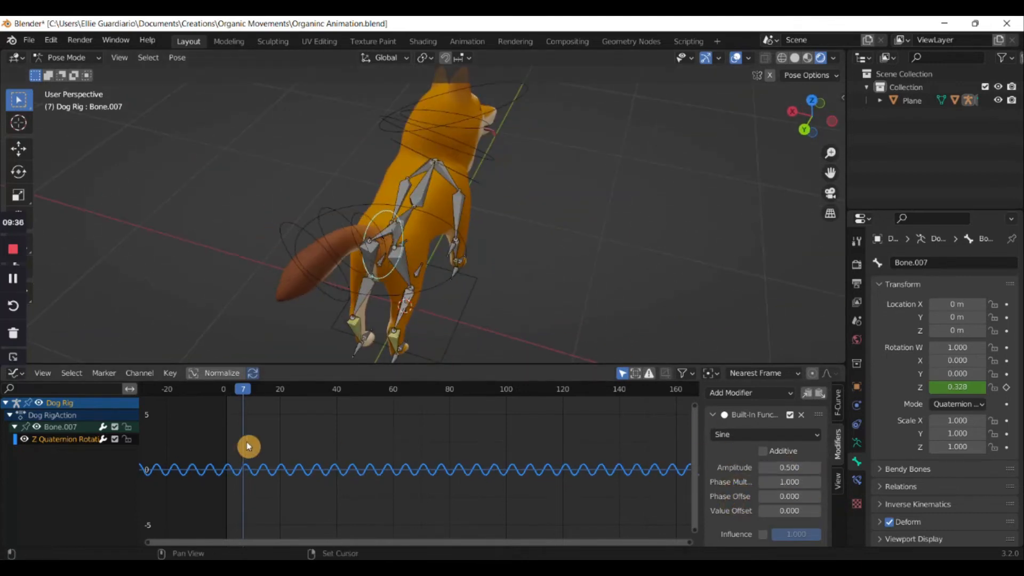
key("space")
middle_click_drag(402, 283, 385, 252)
key("space")
key("shift+Left")
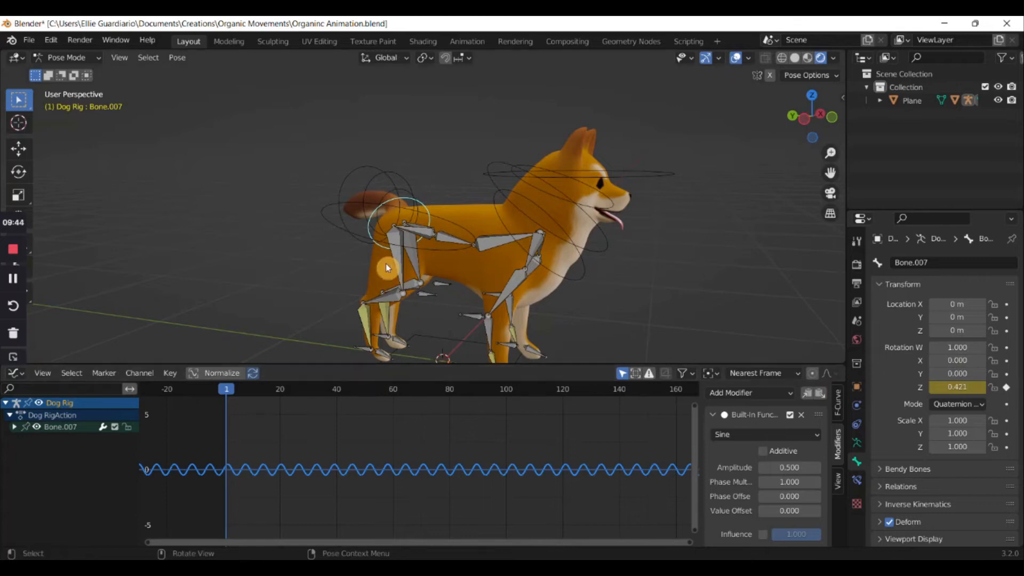
Copy Bone.007's F-curve modifier, select Bone.008 as the next tail control, and keyframe its quaternion rotation at frame 1
middle_click_drag(388, 268, 385, 194)
left_click(383, 196)
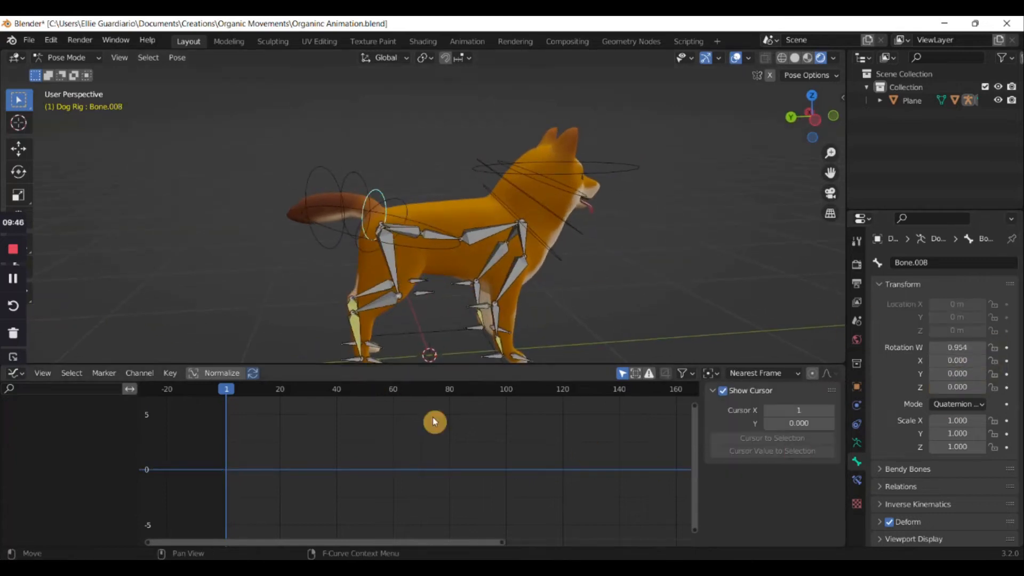
left_click(402, 208)
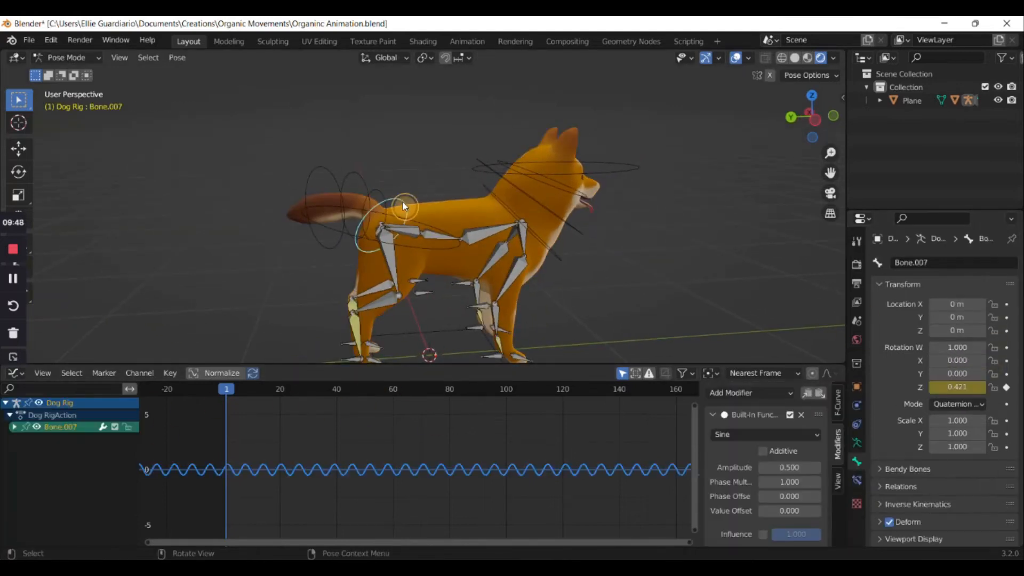
left_click(383, 195)
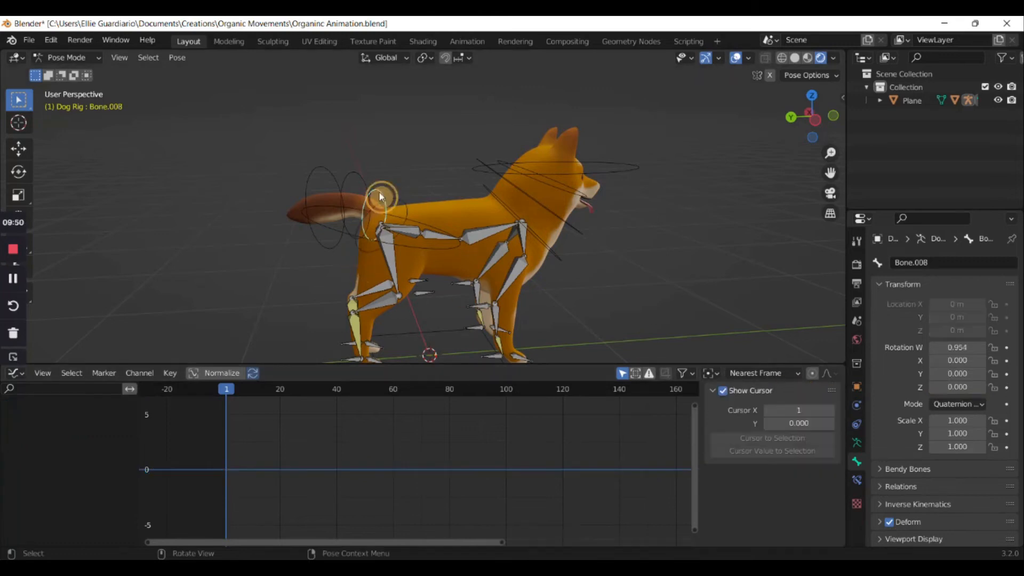
key("i")
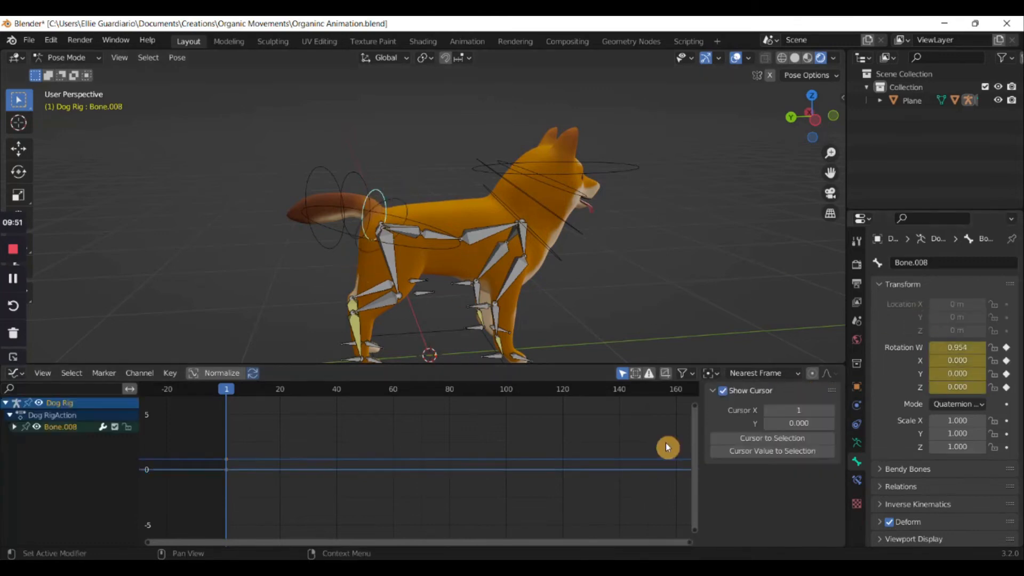
Delete Bone.008's W, X and Y Quaternion Rotation channels, keeping only the Z channel
left_click(14, 427)
mouse_move(965, 386)
left_mouse_down()
mouse_move(981, 386)
mouse_move(962, 387)
left_mouse_up()
key("ctrl+z")
left_click(49, 437)
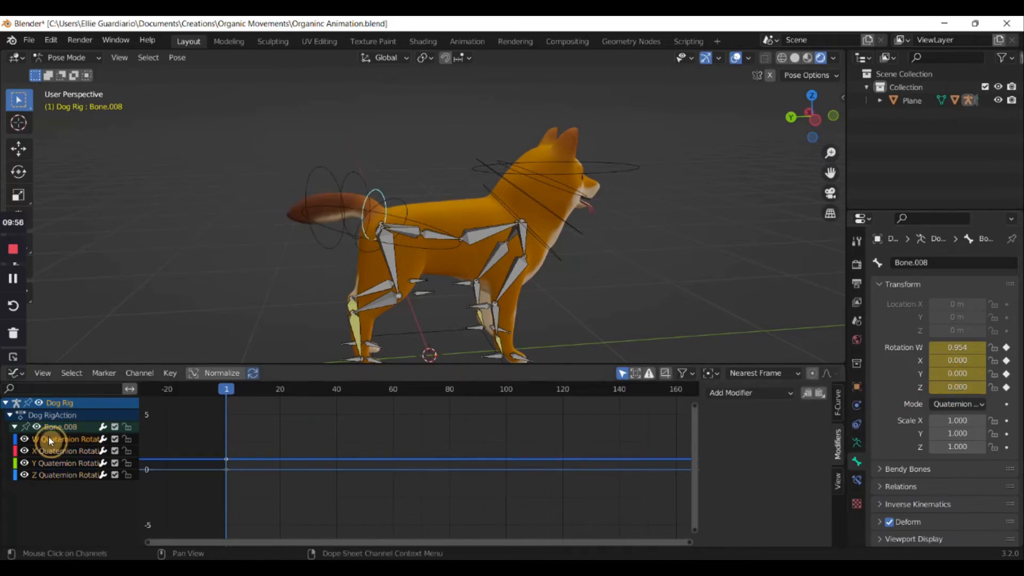
key("x")
left_click(49, 437)
key("x")
left_click(47, 440)
key("x")
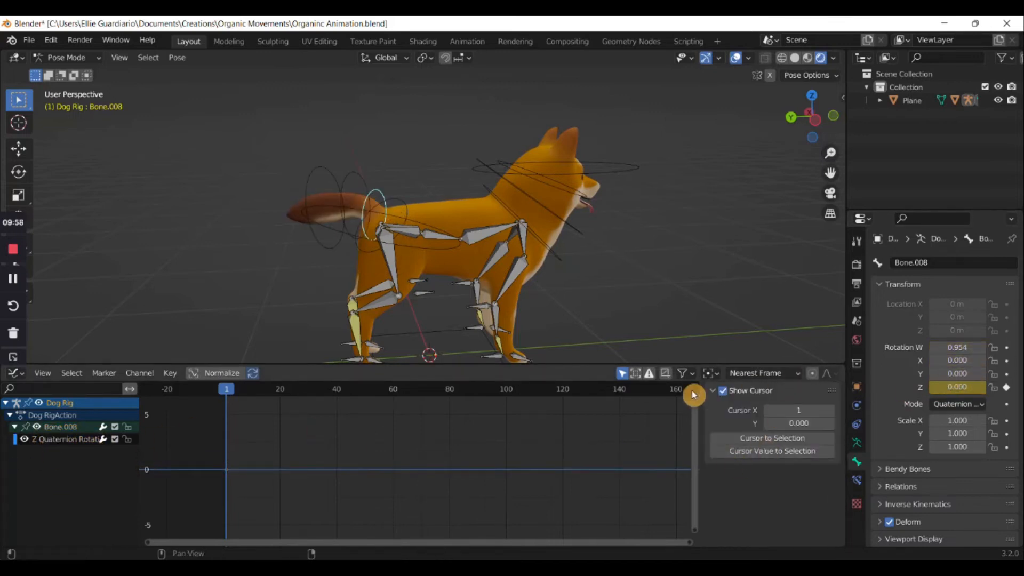
Paste the copied Built-In Function modifier onto Bone.008's Z Quaternion Rotation curve
left_click(27, 450)
left_click(774, 411)
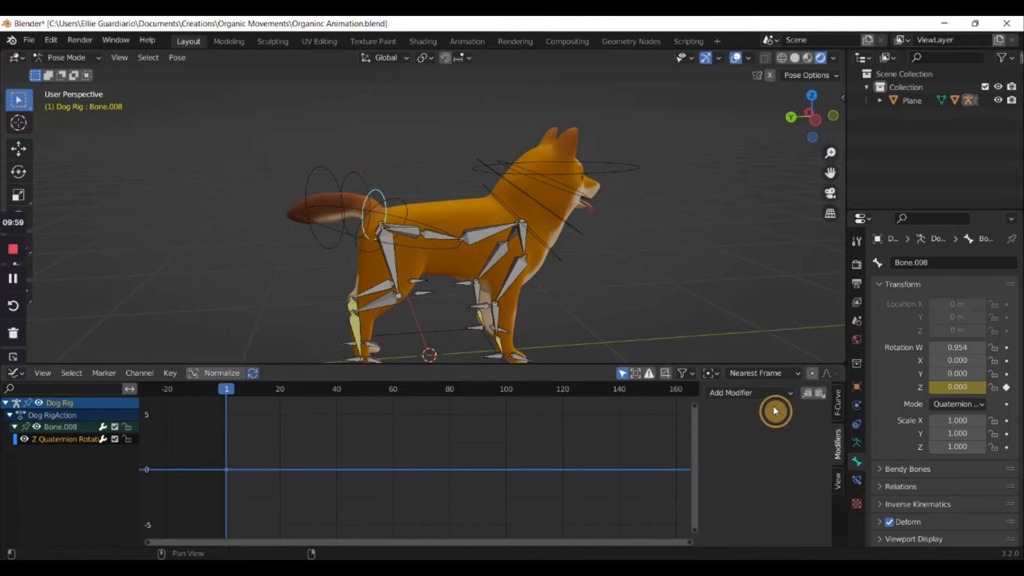
left_click(822, 395)
Set the Phase Offset of Bone.008's Built-In Function modifier to 2 and play back the tail motion
middle_click_drag(327, 271, 386, 294)
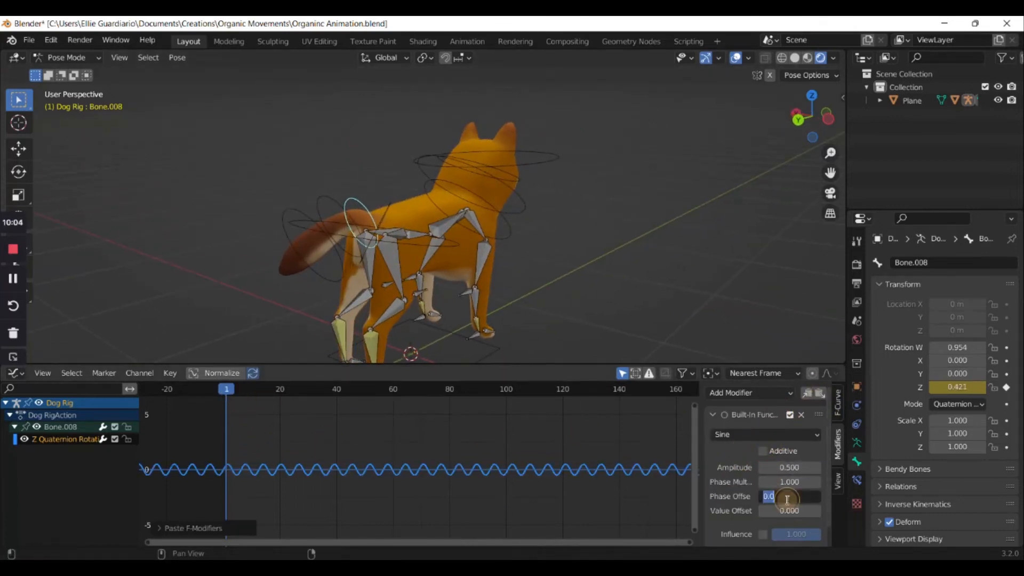
type("2")
key("Return")
key("space")
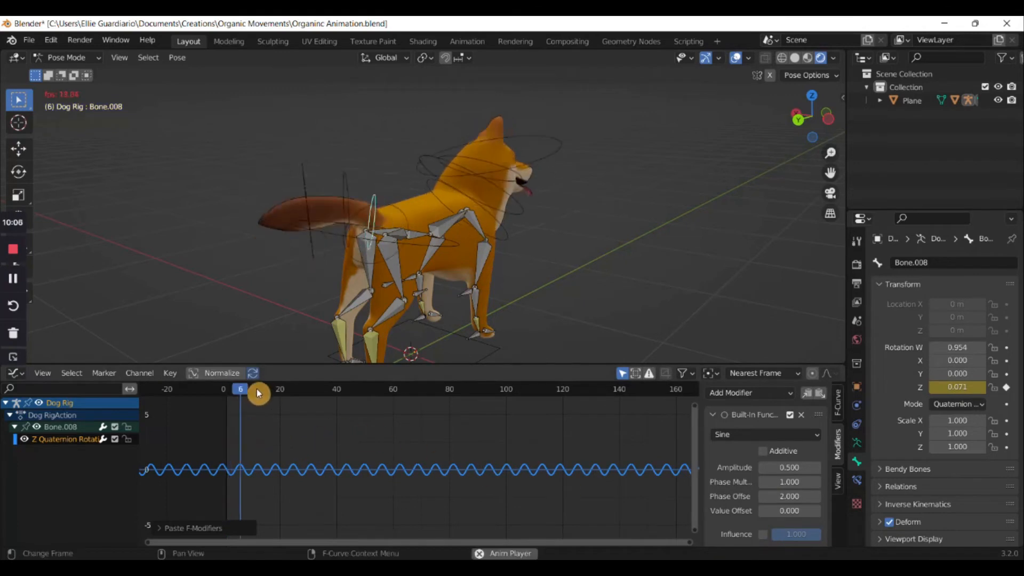
middle_click_drag(335, 212, 359, 287)
key("space")
Set Bone.008's Phase Offset to 4 and play the animation, viewing the tail from several angles
left_click(791, 496)
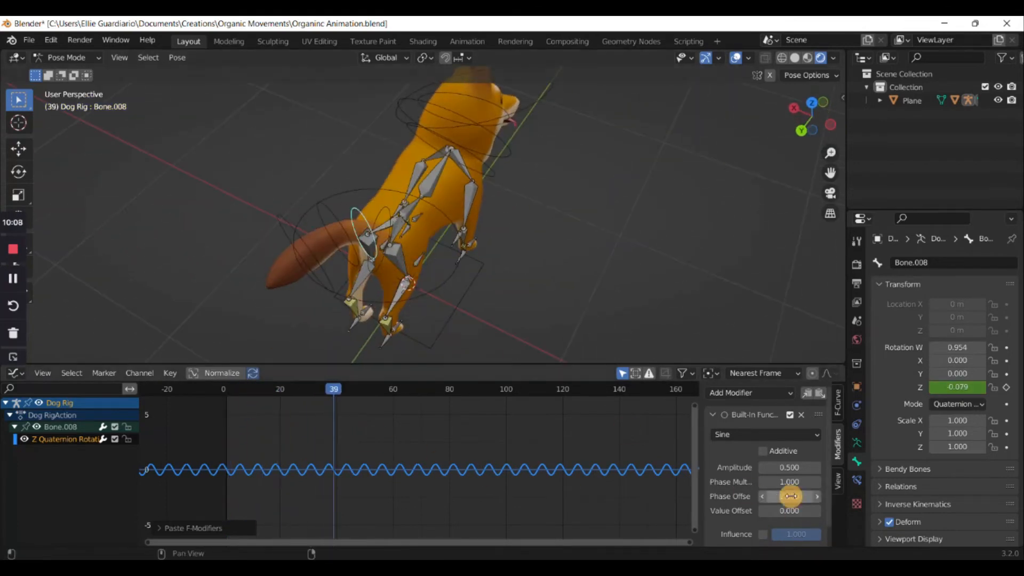
type("4")
key("Return")
key("space")
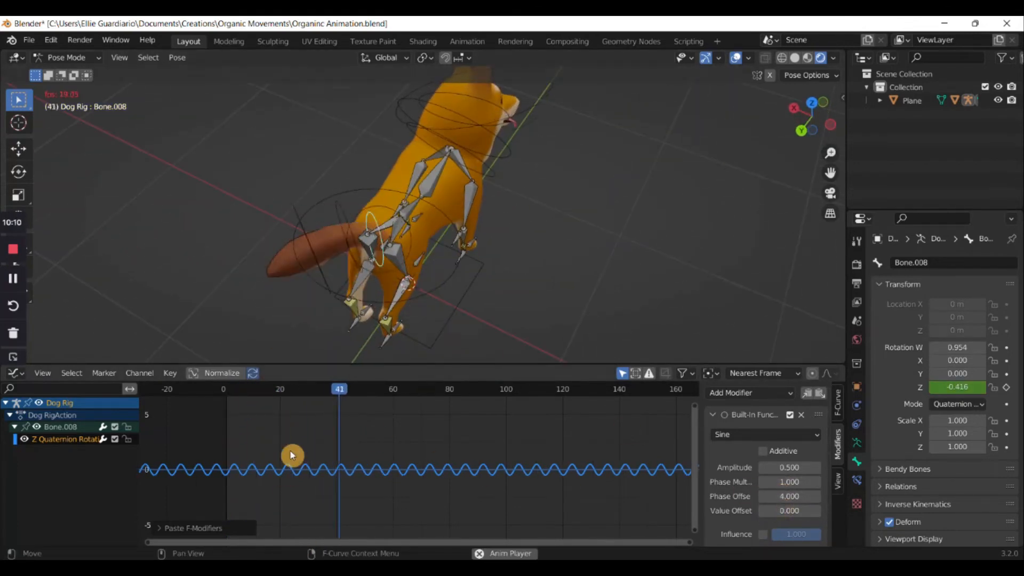
middle_click_drag(315, 331, 451, 228)
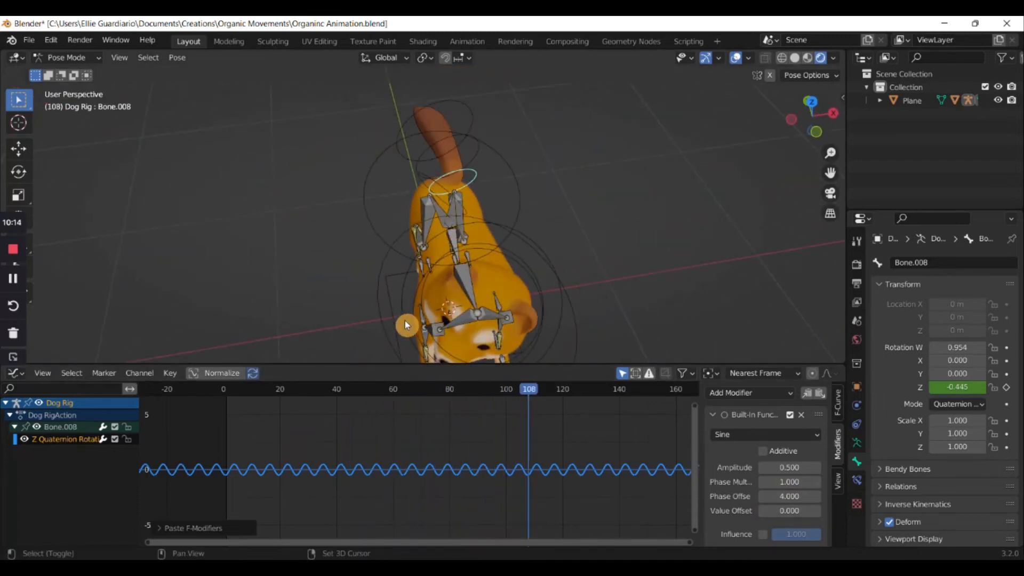
middle_click_drag(431, 290, 390, 219)
key("space")
Select Bone.007, try a Phase Multiplier of 2 on its Built-In Function modifier, and set it to 0.5
left_click(422, 201)
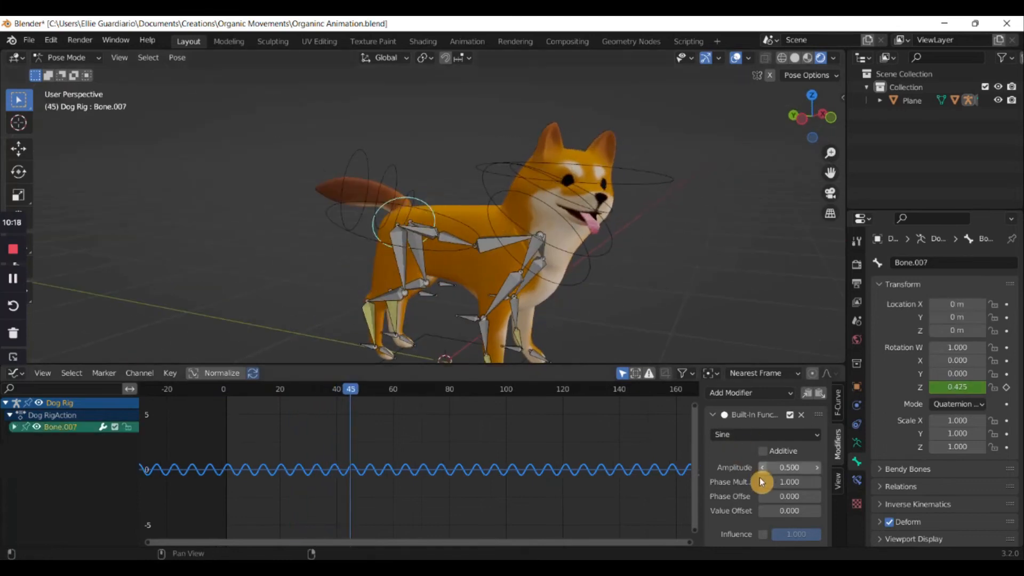
left_click(774, 486)
type("2")
key("Return")
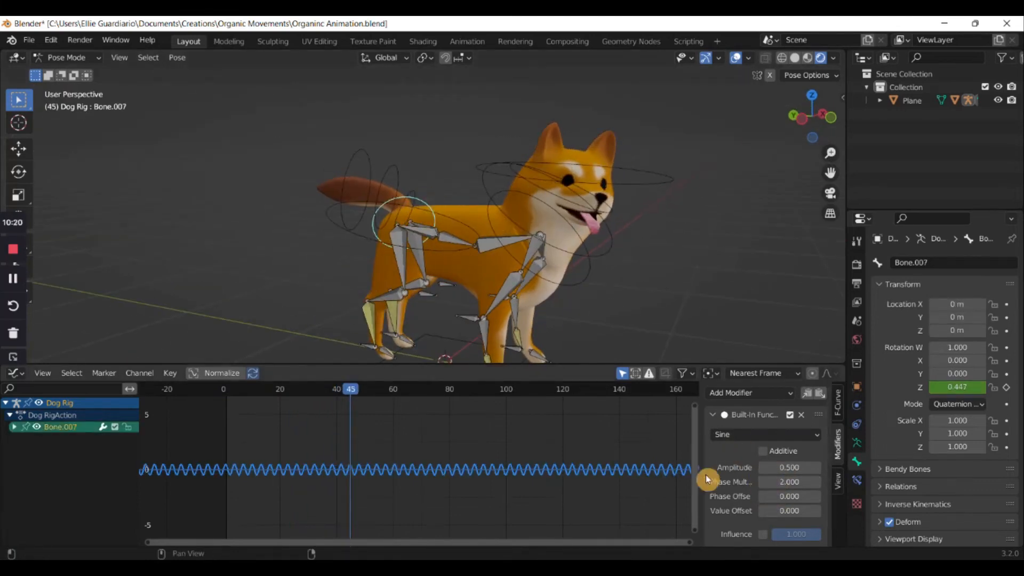
key("Return")
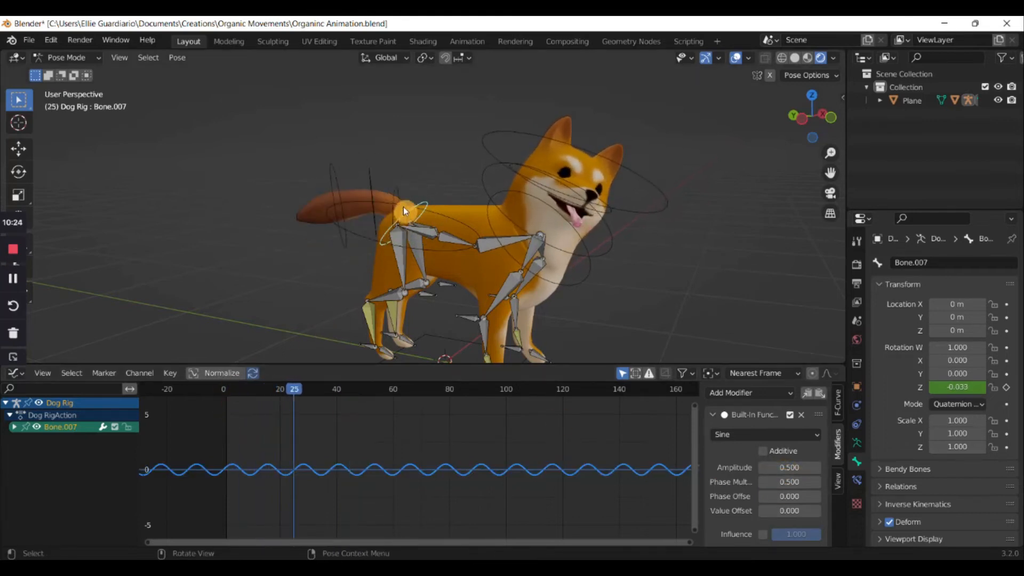
Set the Phase Multiplier of Bone.008's Built-In Function modifier to 0.5 and play the animation from the start
left_click(399, 191)
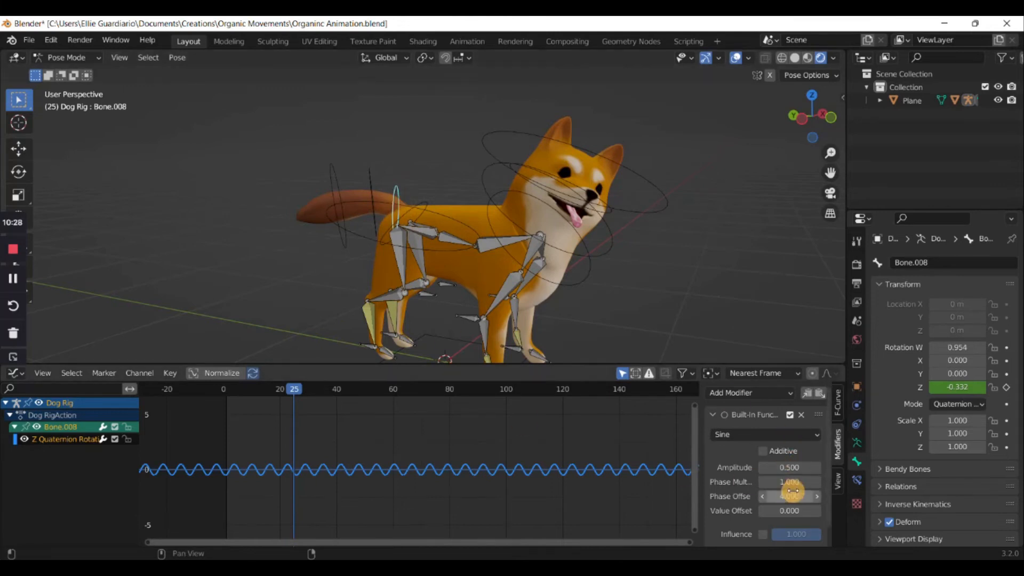
type("0.5")
key("Return")
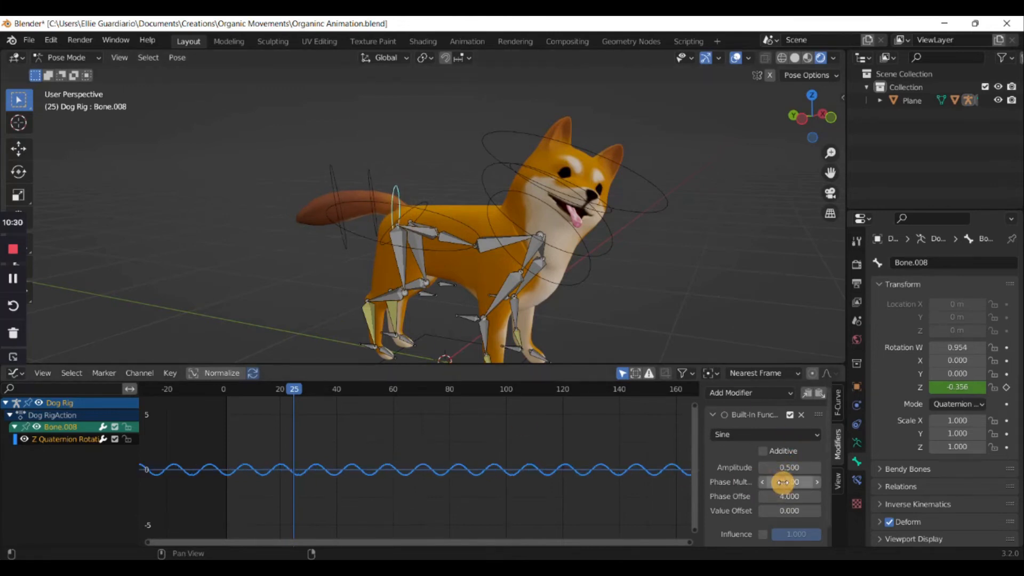
key("shift+Left")
key("space")
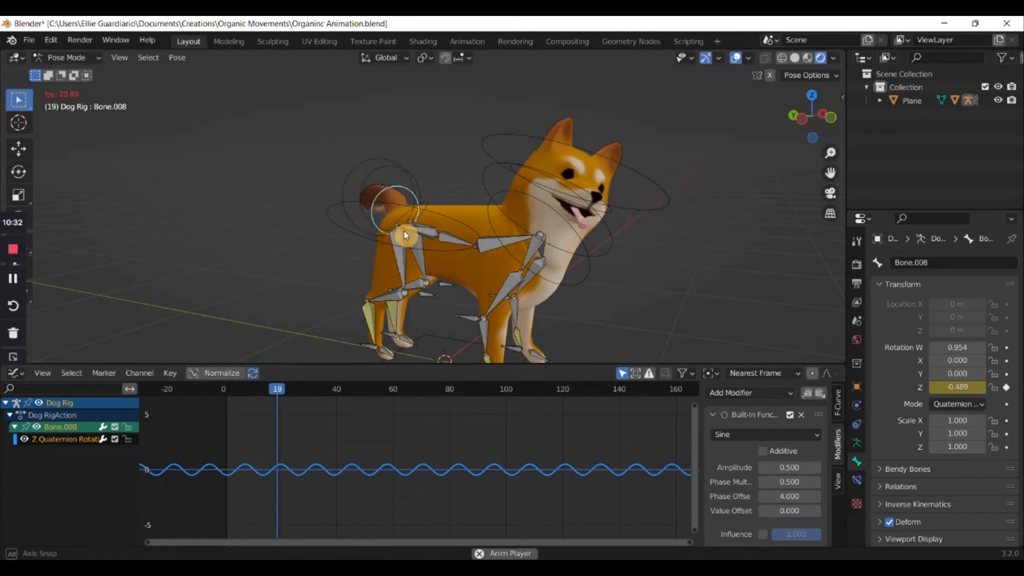
middle_click_drag(404, 231, 425, 254)
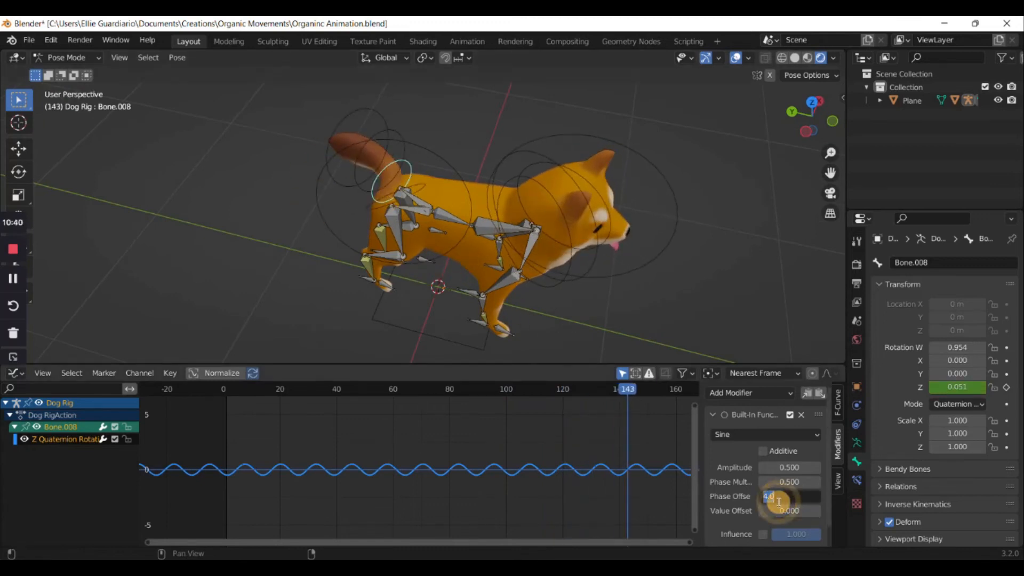
Try a Phase Offset of 3 on Bone.008's modifier and play back the tail motion
type("3")
left_click(282, 430)
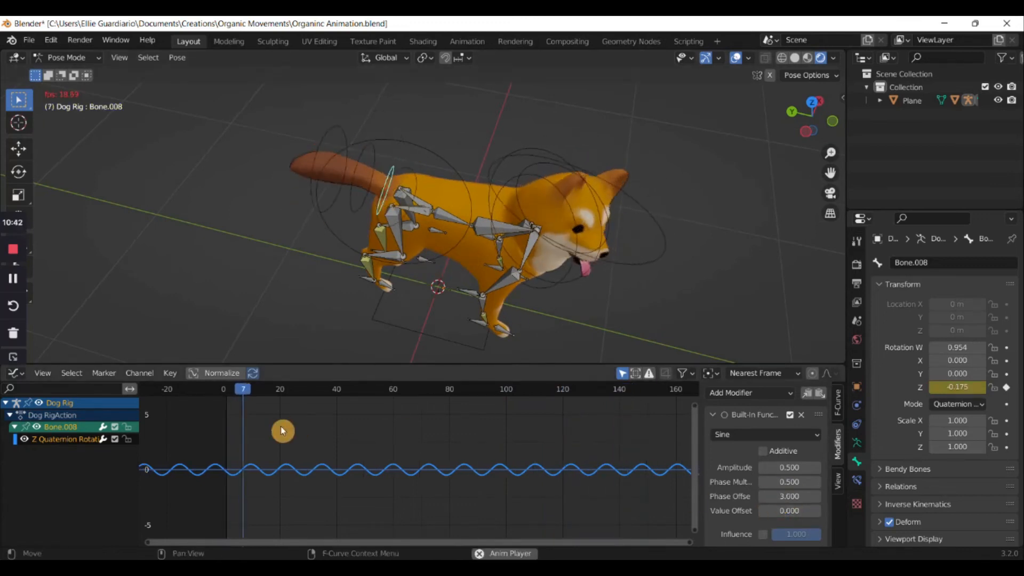
key("space")
key("ctrl+z")
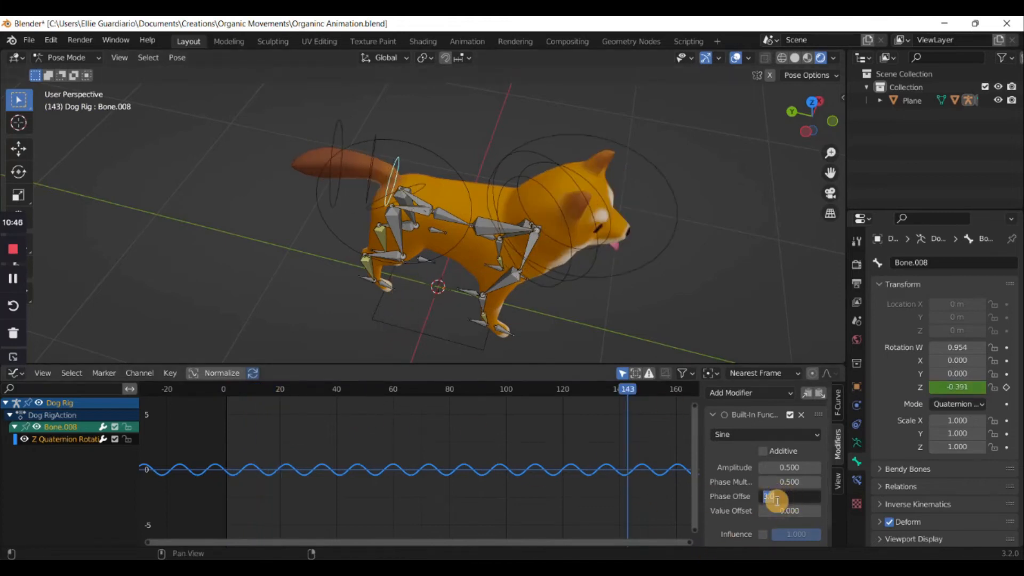
Set Bone.008's Phase Offset to 5 and play back the tail motion
type("5")
key("Return")
key("space")
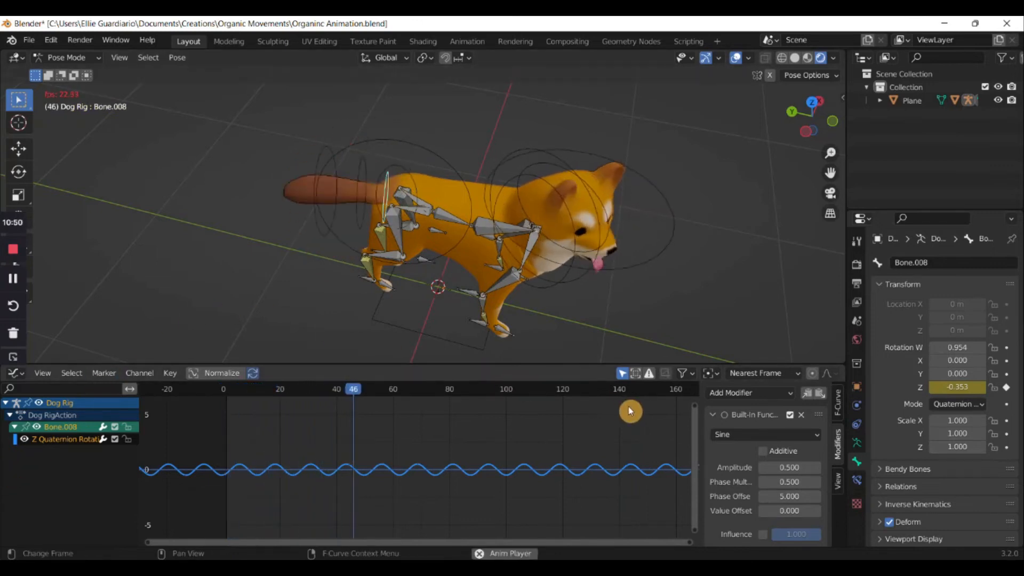
key("space")
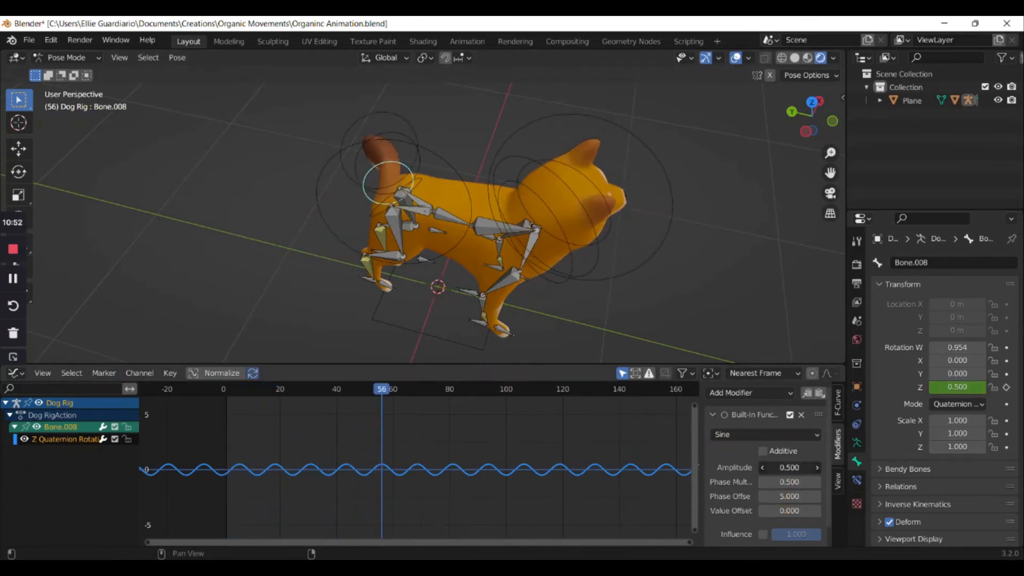
Set the modifier Amplitude to 0.1 on both Bone.008 and Bone.007, and play the animation from the start
type("0.1")
key("Return")
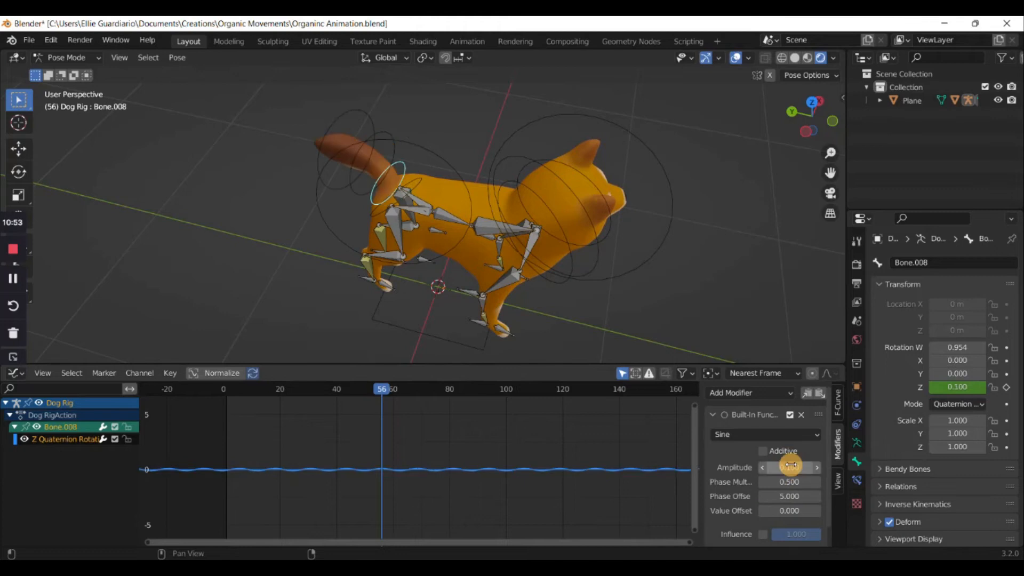
left_click(414, 185)
type("0.1")
key("Return")
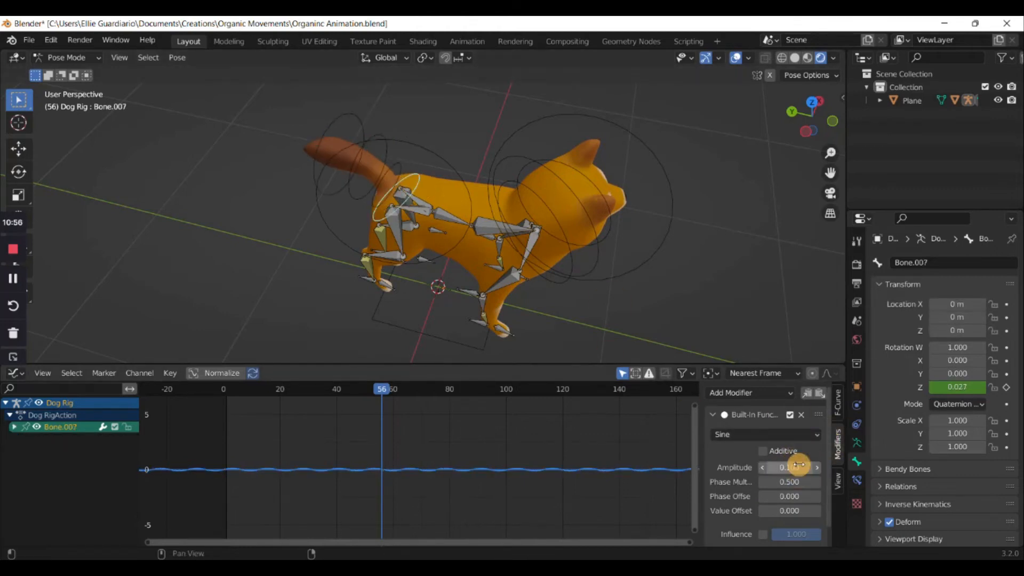
left_click(230, 393)
key("space")
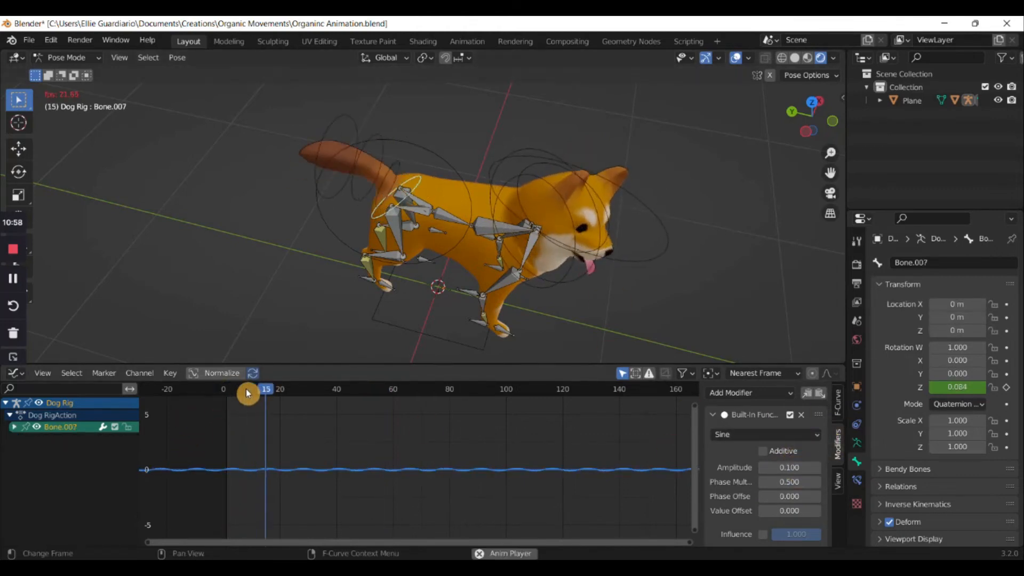
middle_click_drag(375, 304, 384, 240)
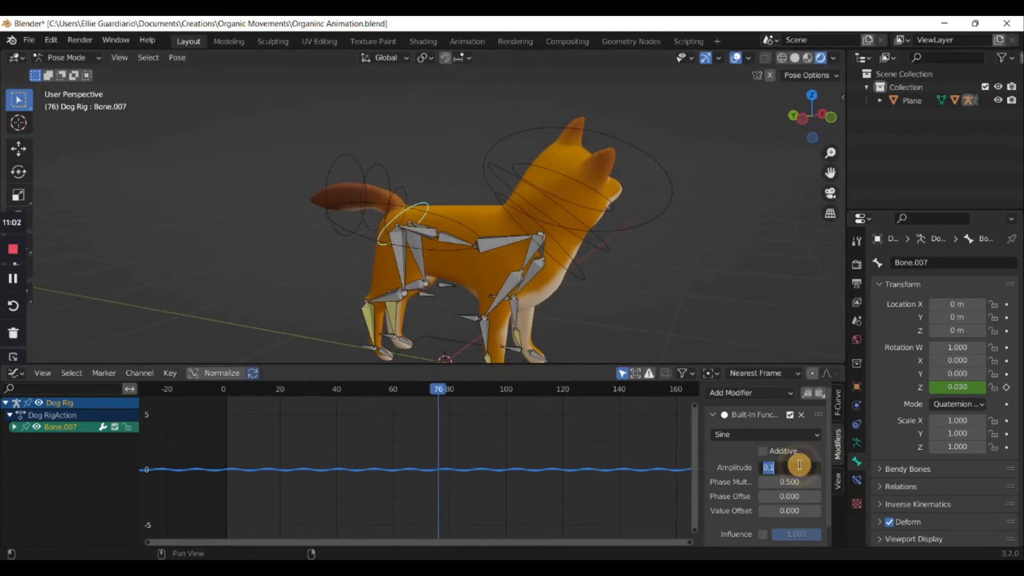
Set the Amplitude of Bone.008's Built-In Function modifier to 0.2
left_click(392, 184)
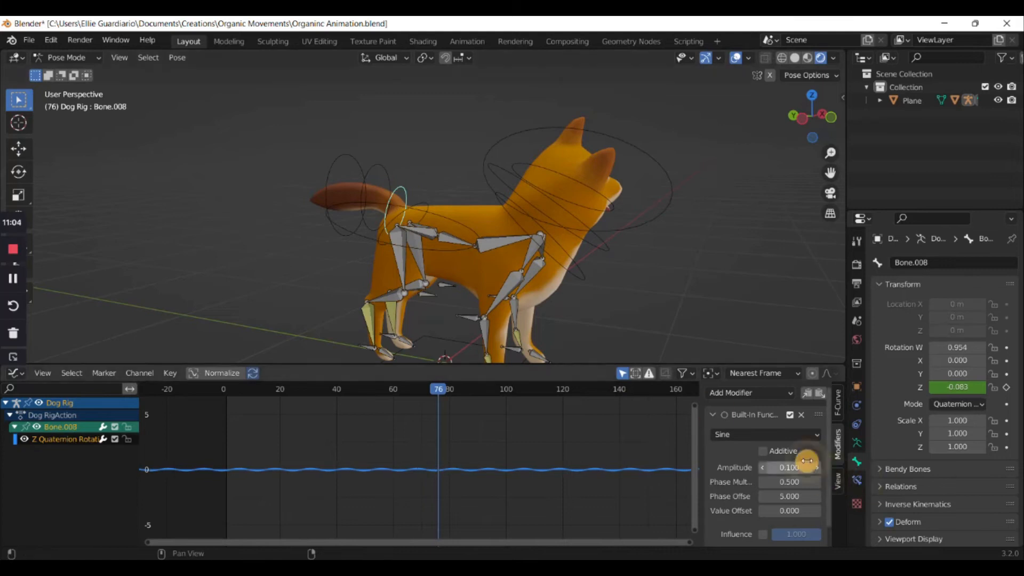
type("0.2")
key("Return")
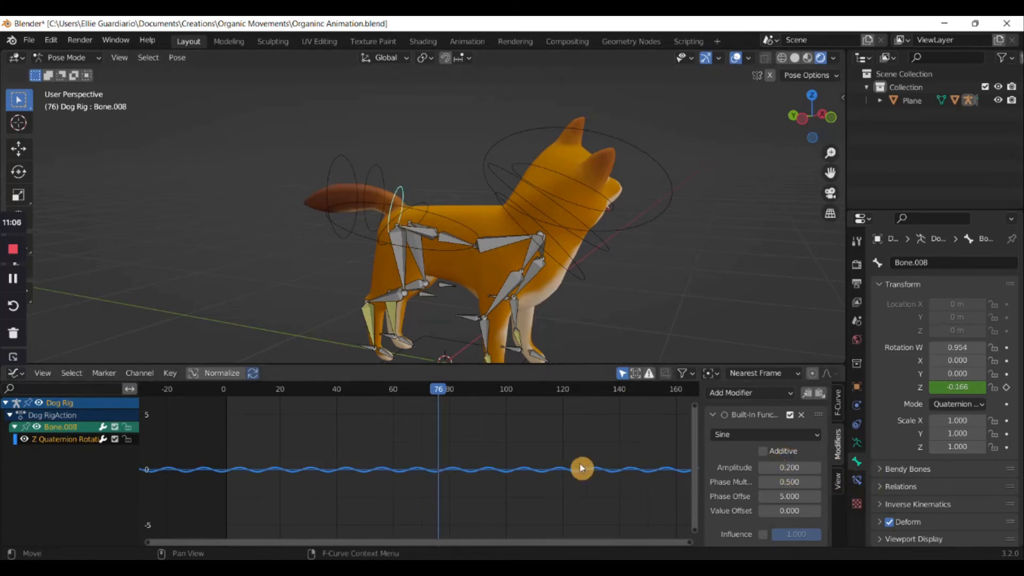
Keyframe the rotation of tail bone Bone.009 and delete its W, X and Y Quaternion Rotation channels
left_click(377, 175)
left_click(397, 195)
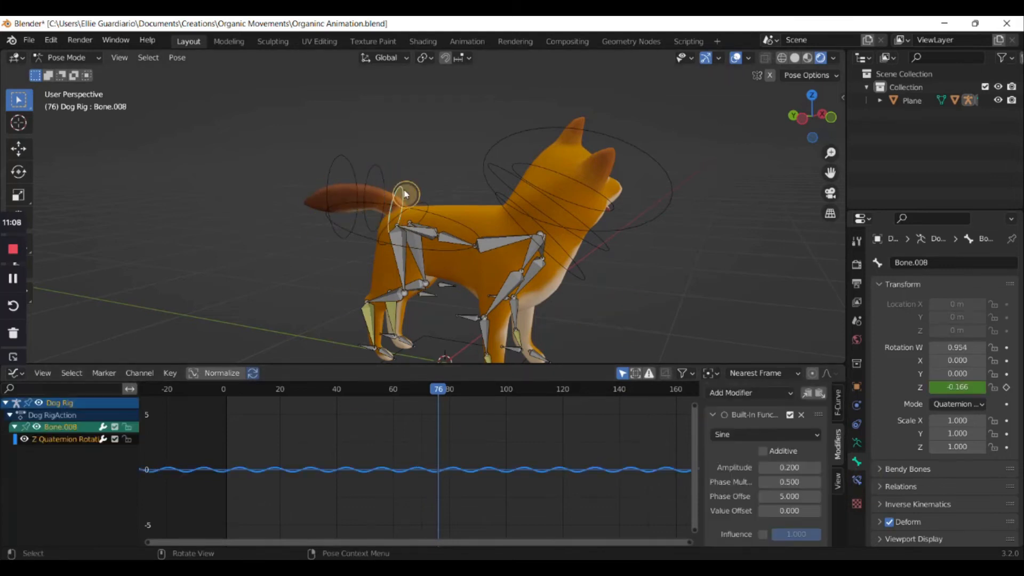
left_click(396, 187)
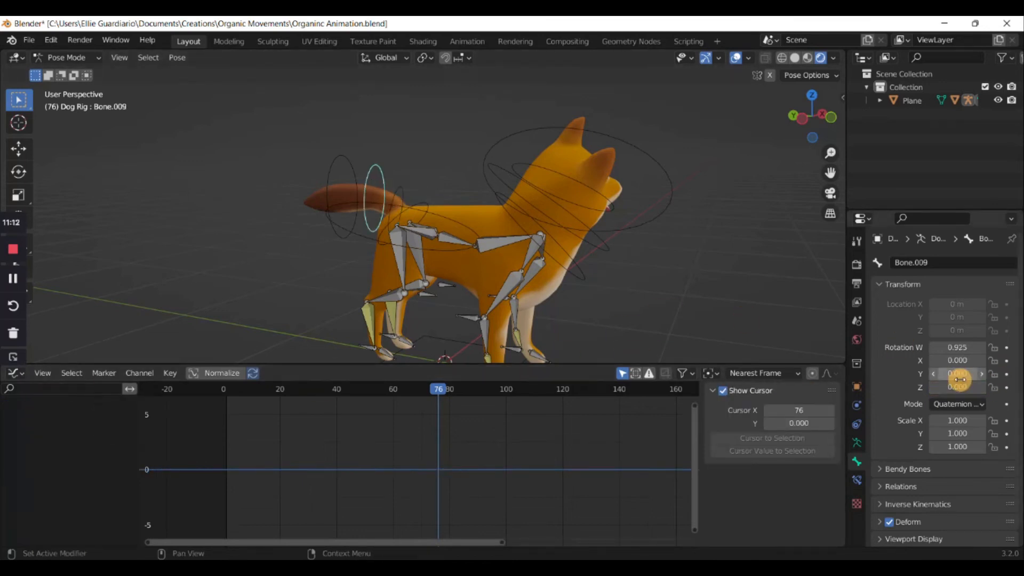
key("i")
left_click(16, 427)
left_click(43, 443)
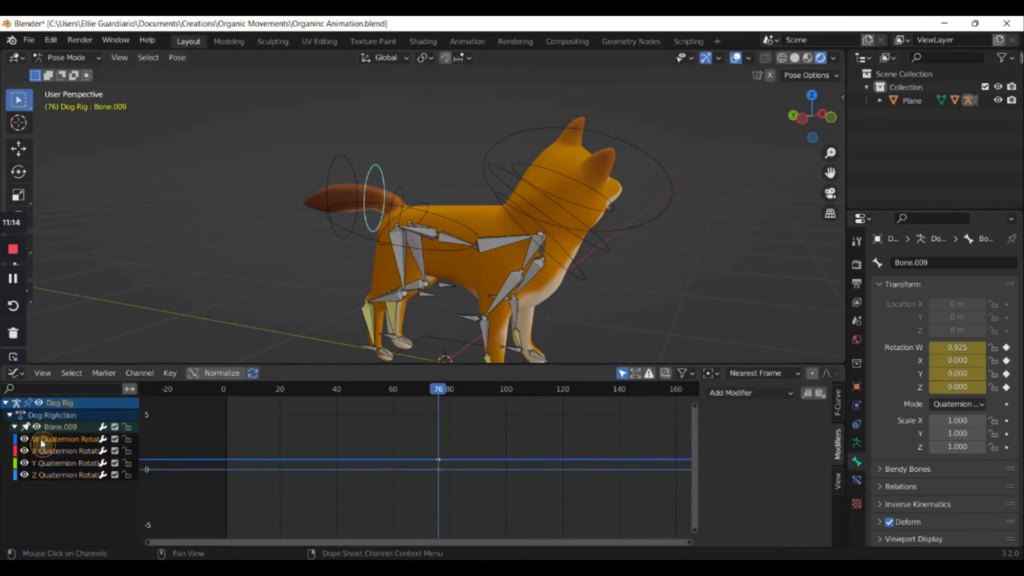
key("x")
left_click(45, 444)
key("x")
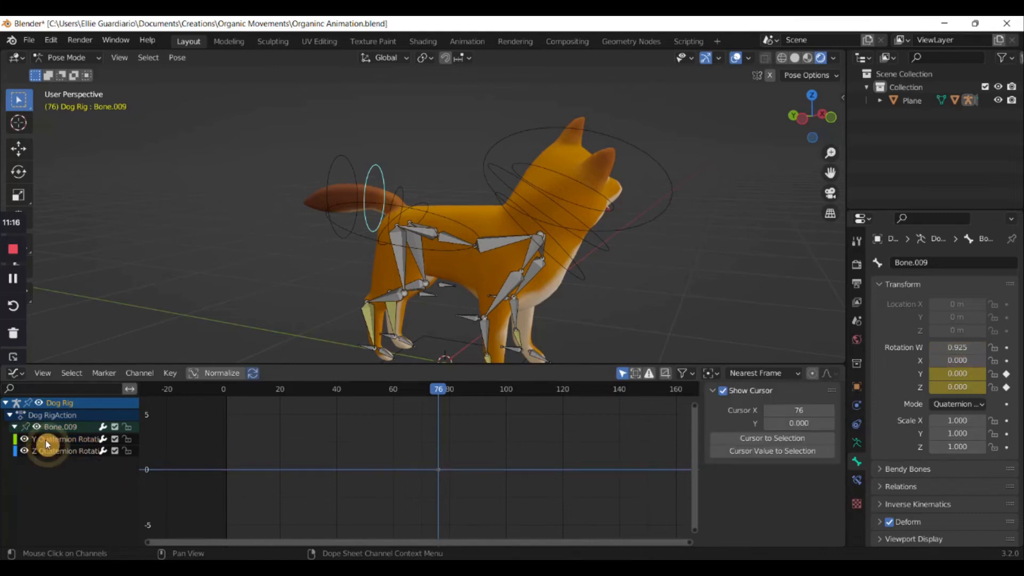
left_click(45, 444)
key("x")
Paste the copied Built-In Function modifier onto Bone.009's Z rotation curve and play back the tail motion from above
left_click(837, 442)
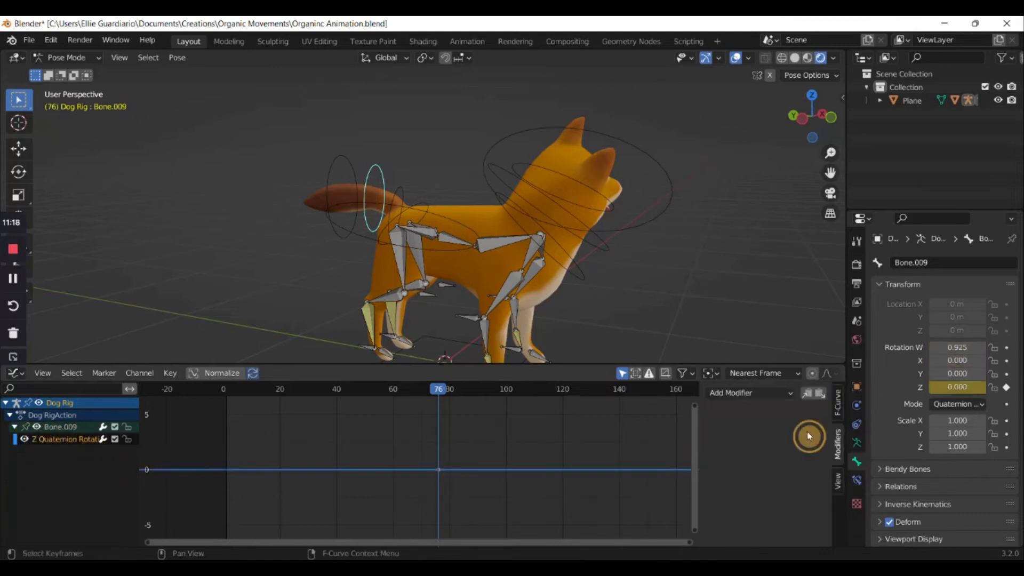
left_click(820, 392)
key("space")
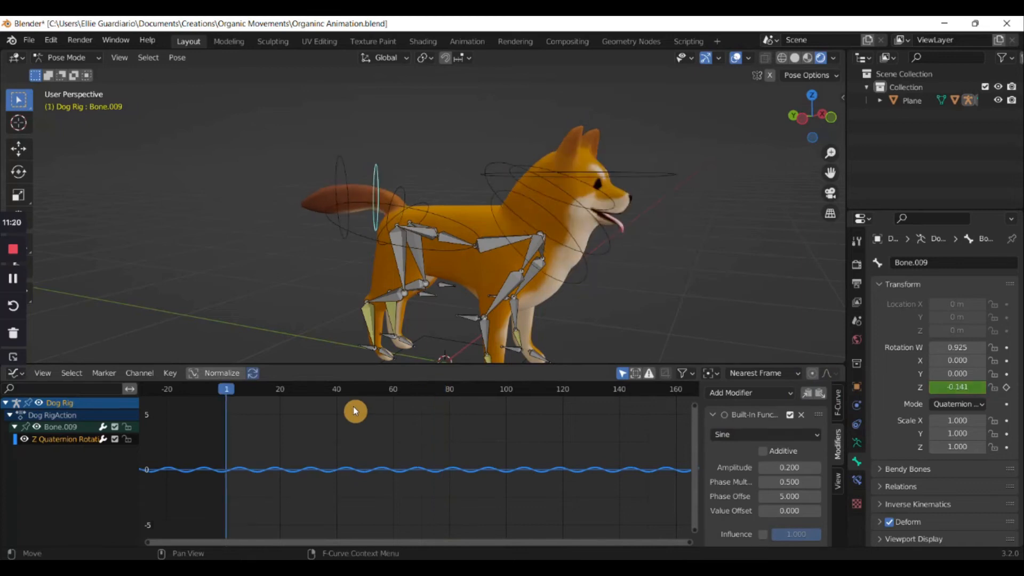
middle_click_drag(367, 341, 418, 212)
key("space")
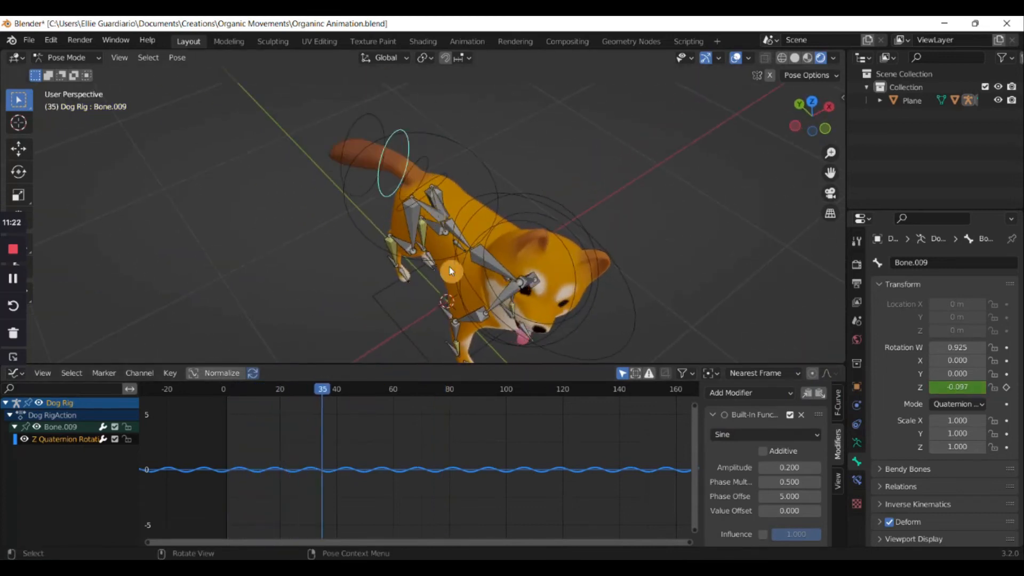
Try a Phase Offset of 6 on Bone.009's modifier and play the animation
type("6")
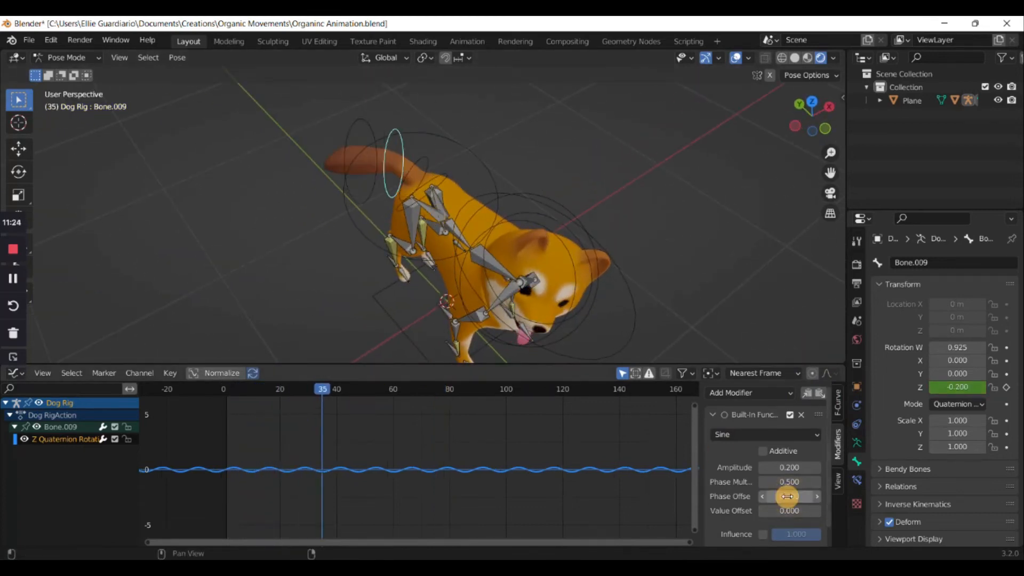
key("Return")
key("space")
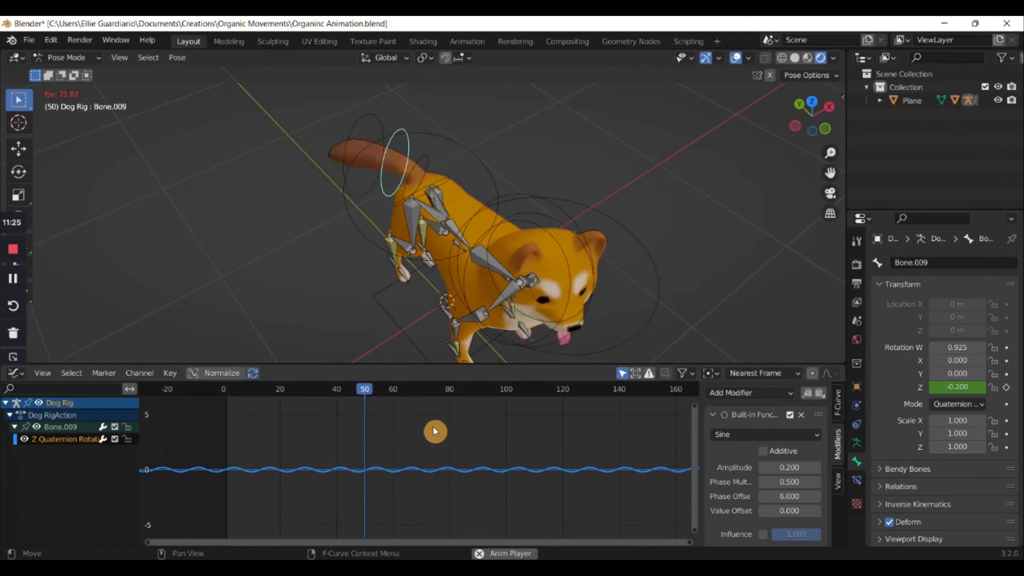
Try a Phase Offset of 2 on Bone.009's modifier during playback
left_click(790, 498)
type("1")
key("Return")
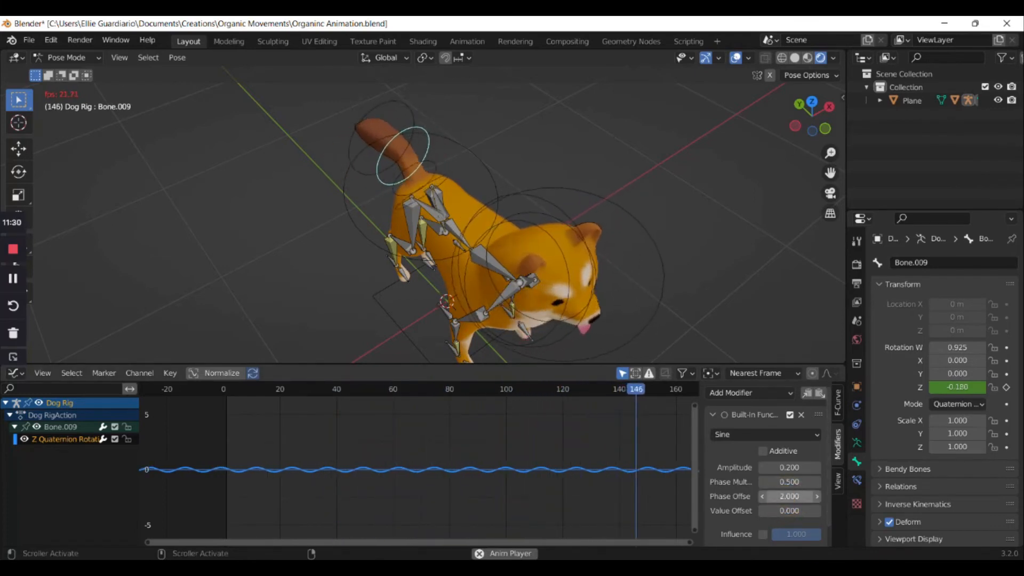
Set Bone.009's Phase Offset to 4 and check the tail wag from other angles during playback
left_click(786, 497)
type("4")
key("Return")
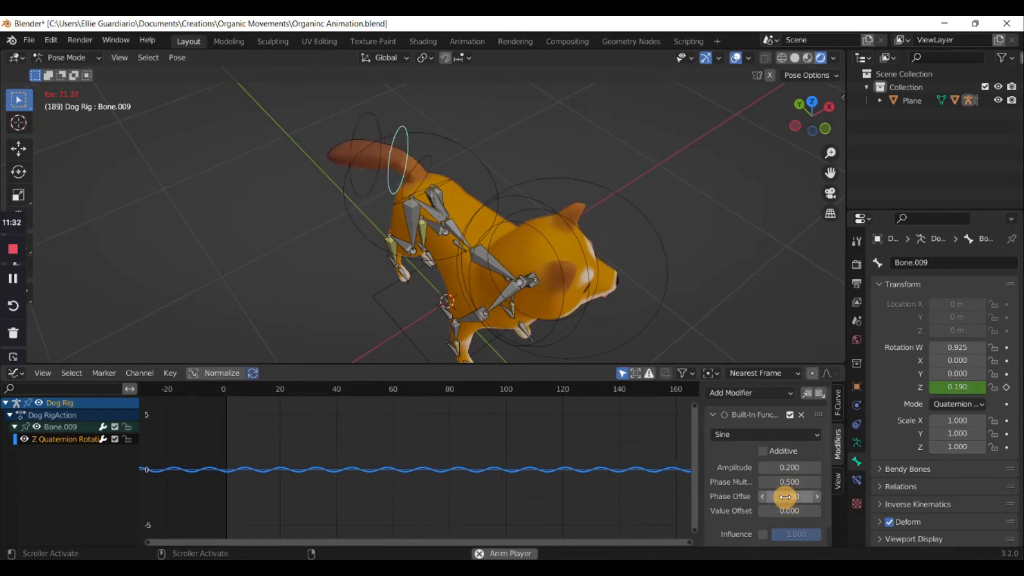
middle_click_drag(388, 270, 440, 250)
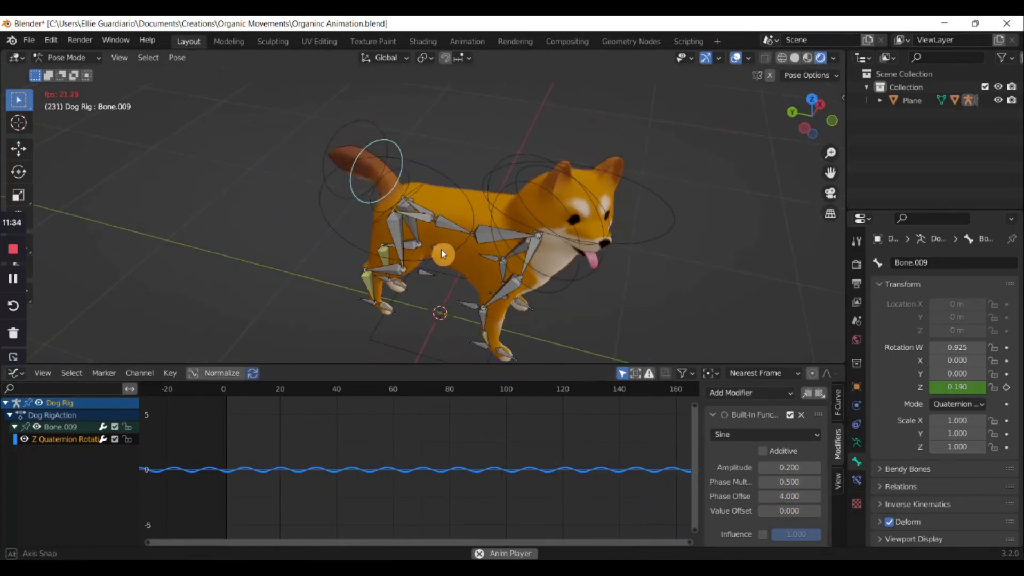
middle_click_drag(300, 254, 347, 208)
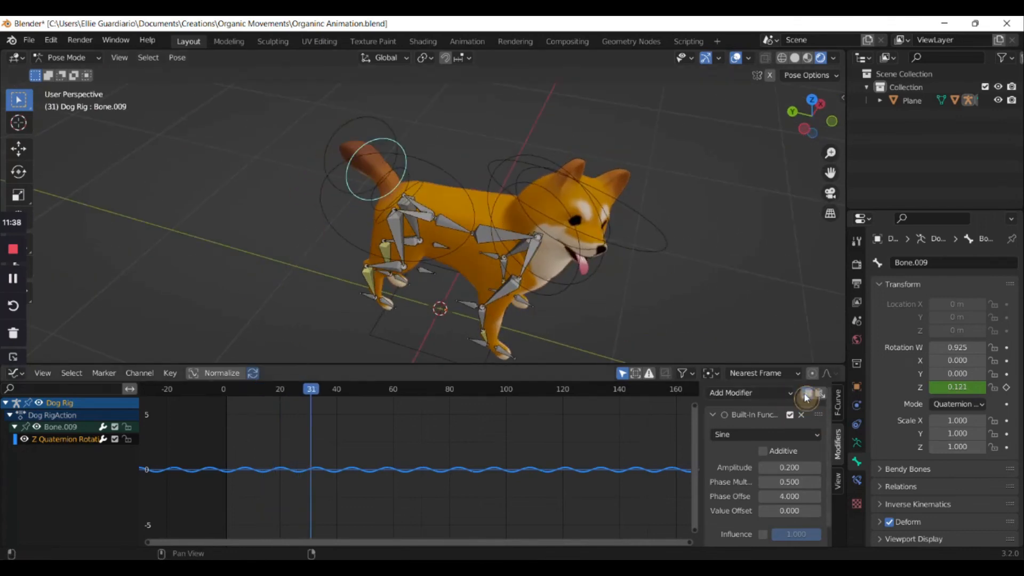
Keyframe the rotation of the tail-tip bone Bone.010 and delete its W, X and Y Quaternion Rotation channels
left_click(380, 132)
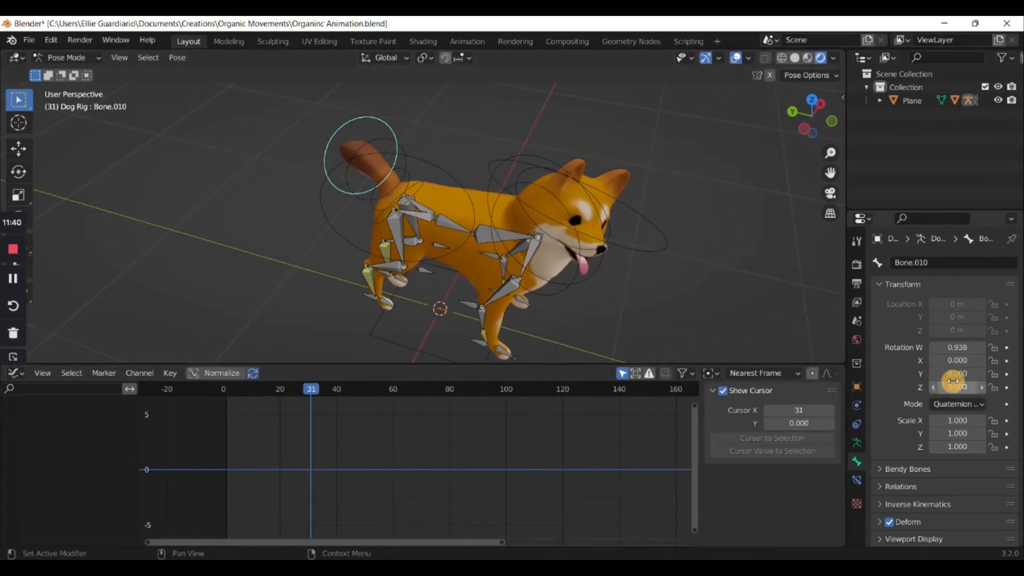
key("i")
left_click(15, 426)
left_click(56, 439)
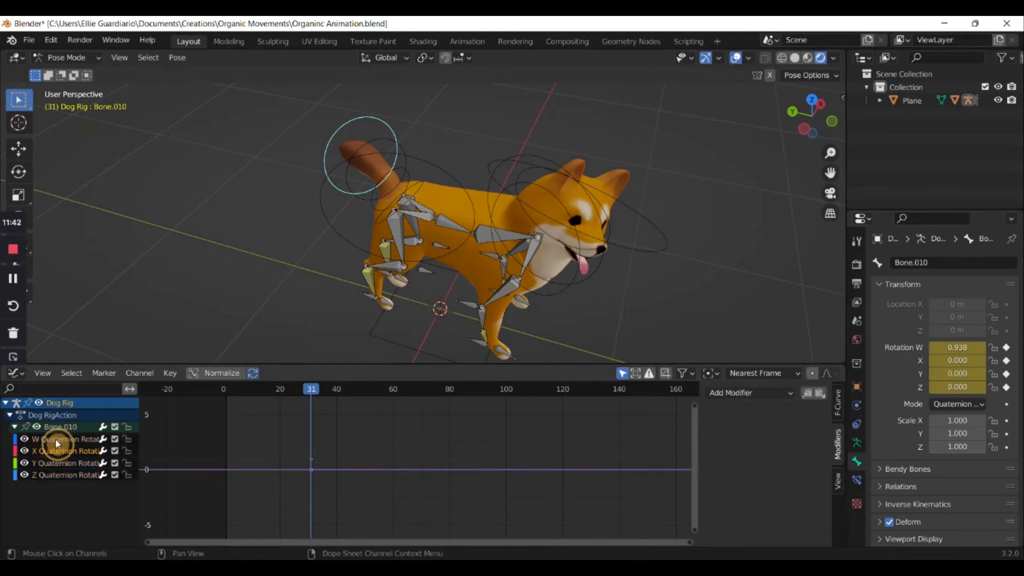
key("x")
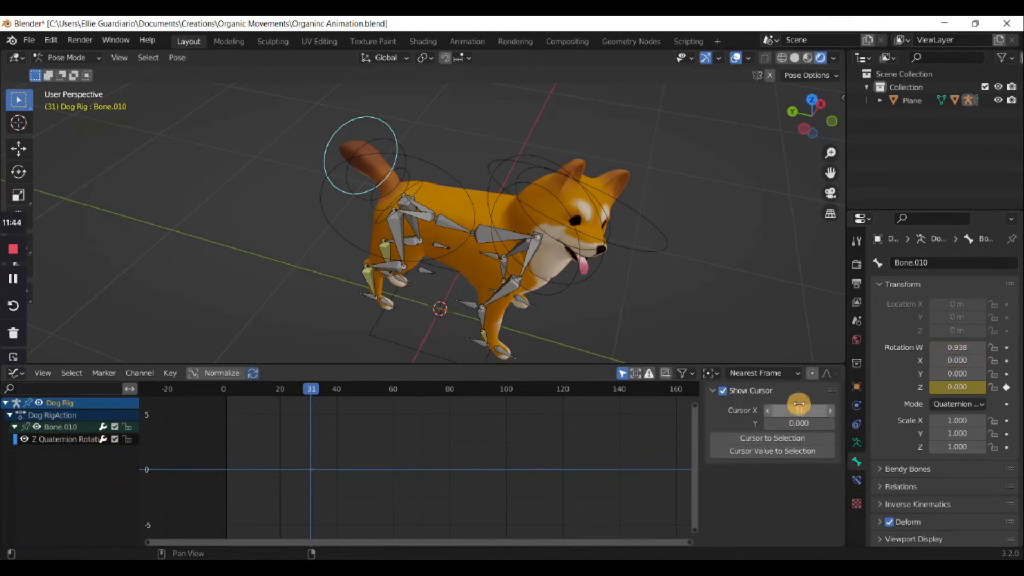
Paste the Built-In Function modifier onto Bone.010's Z rotation curve, set its Phase Offset to 1, and play the animation
left_click(64, 443)
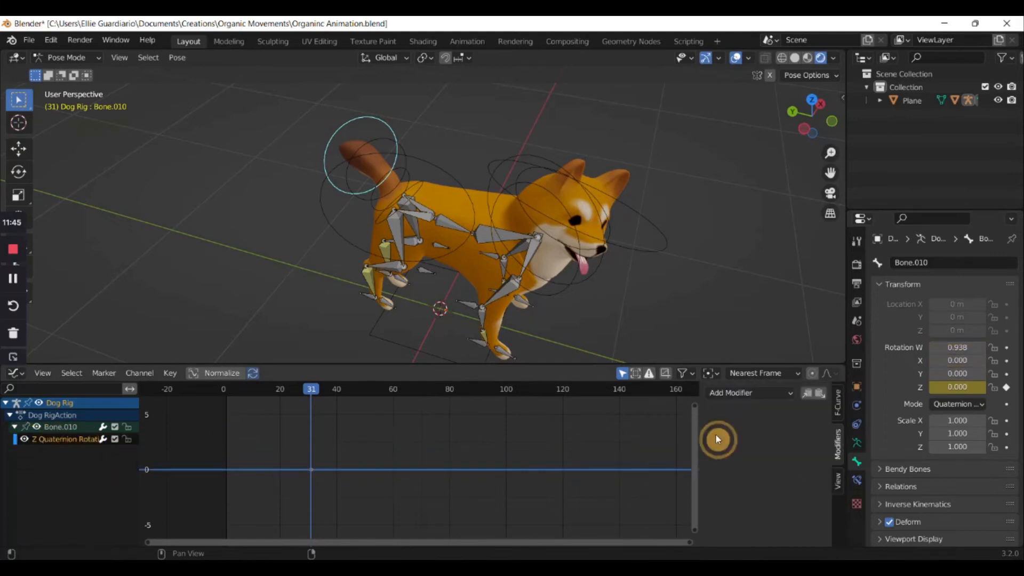
left_click(820, 395)
key("space")
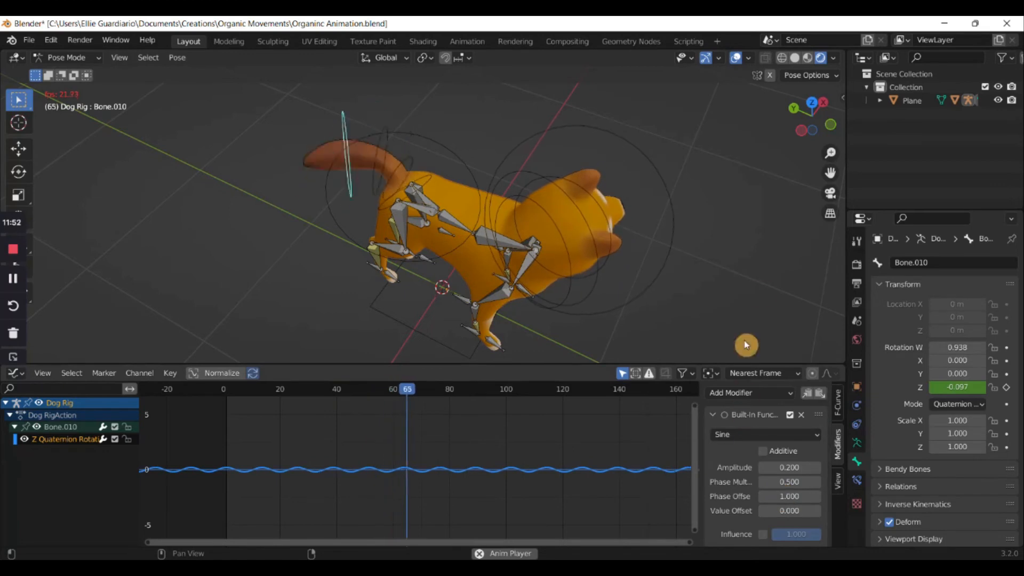
Examine the whole dog's animation during playback from several angles and stop the playback
left_click(635, 260)
middle_click_drag(635, 261, 617, 174)
scroll(427, 250, "down", 4)
middle_click_drag(410, 255, 479, 234)
scroll(427, 249, "up", 1)
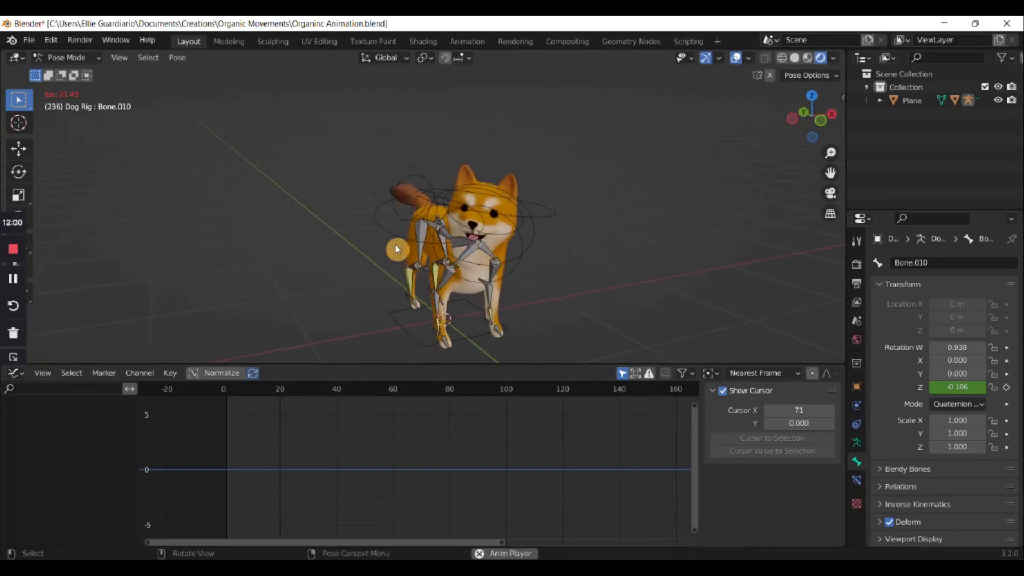
mouse_move(395, 249)
middle_mouse_down()
mouse_move(416, 245)
mouse_move(402, 241)
middle_mouse_up()
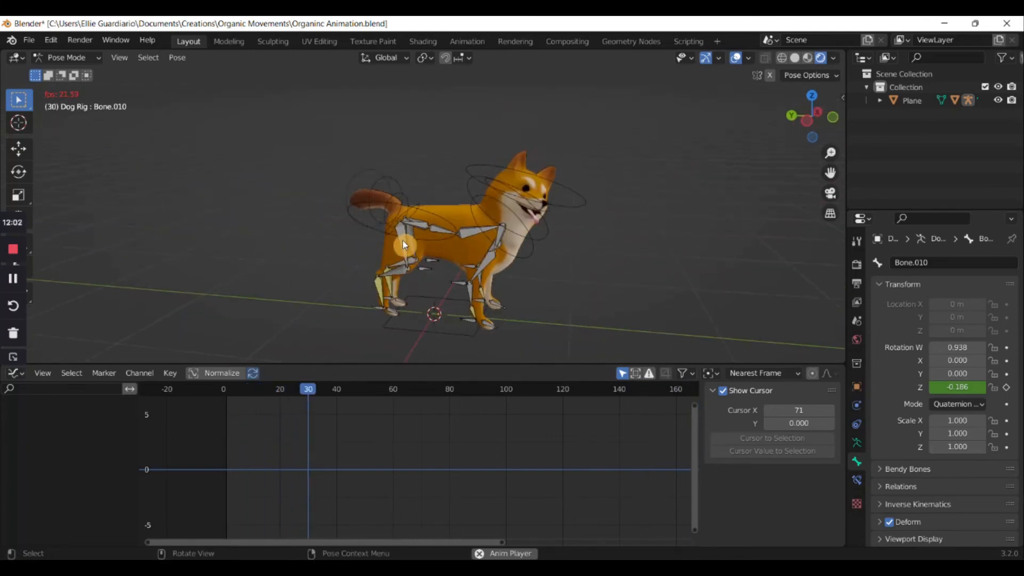
key("space")
Select Bone.007 at the base of the tail and move to frame 35
left_click(416, 204)
middle_click_drag(437, 204, 385, 233)
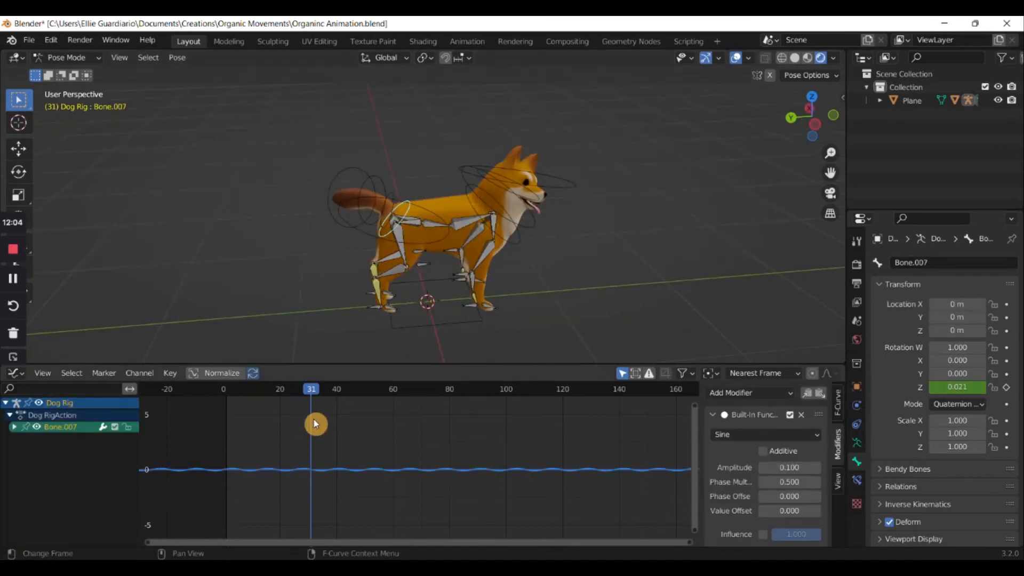
left_click_drag(316, 424, 322, 398)
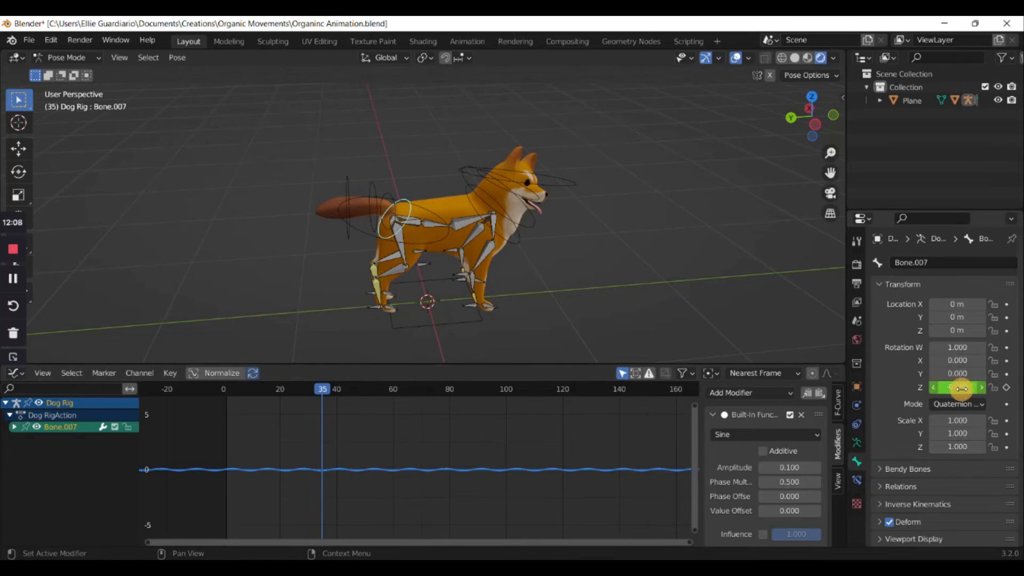
Try changing Bone.007's Y and X rotation values to find the tail's vertical axis, and undo the changes
left_click_drag(956, 373, 920, 360)
key("ctrl+z")
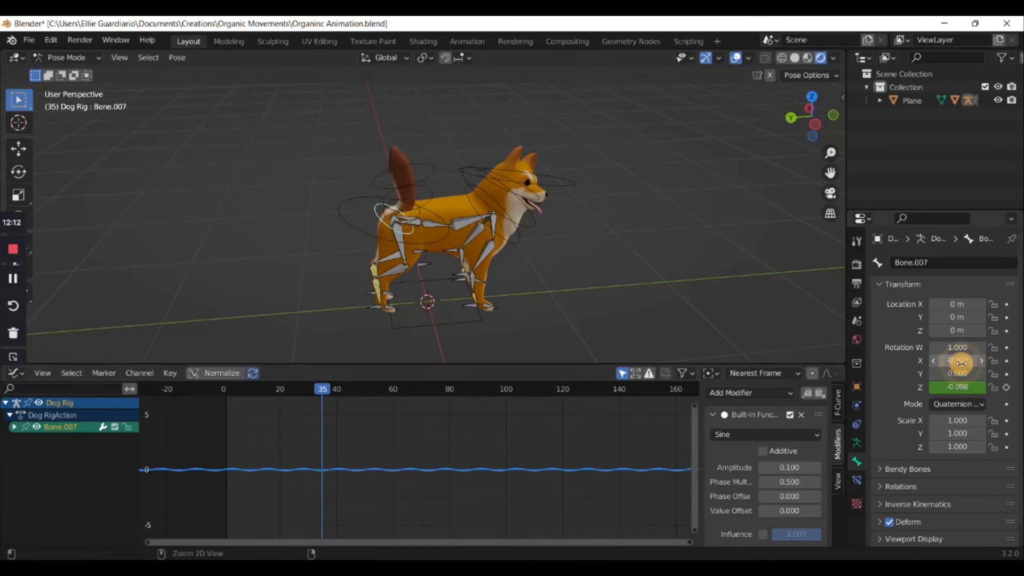
key("ctrl+z")
Keyframe Bone.007's rotation and delete its Z and W Quaternion Rotation channels
key("i")
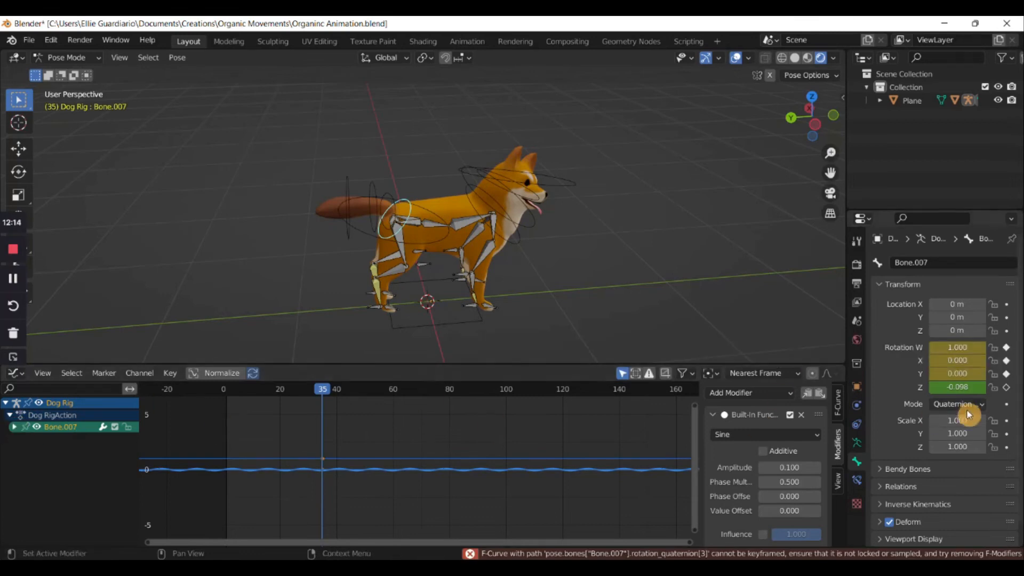
left_click(14, 427)
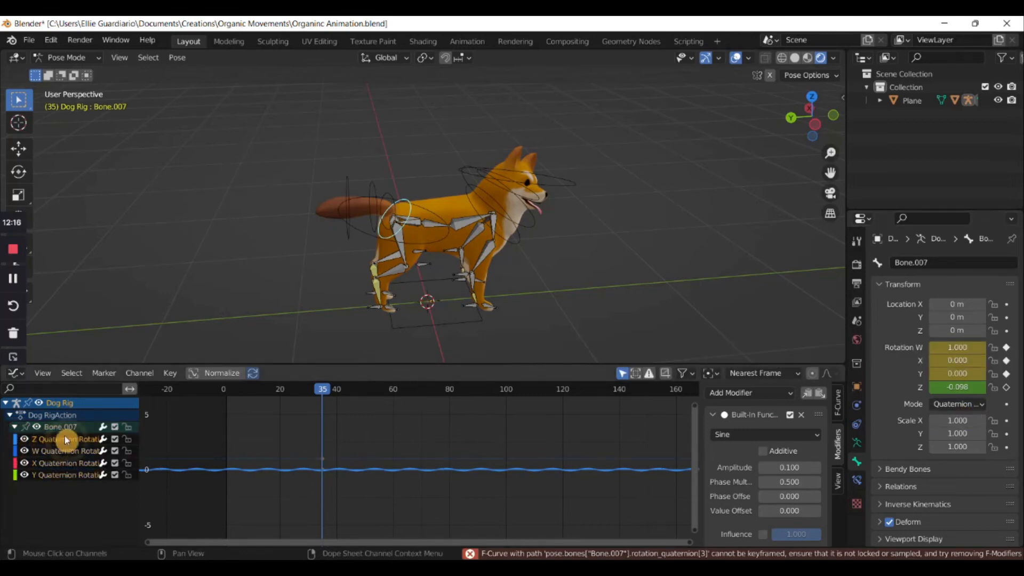
key("x")
left_click_drag(956, 361, 1013, 360)
right_click(962, 359)
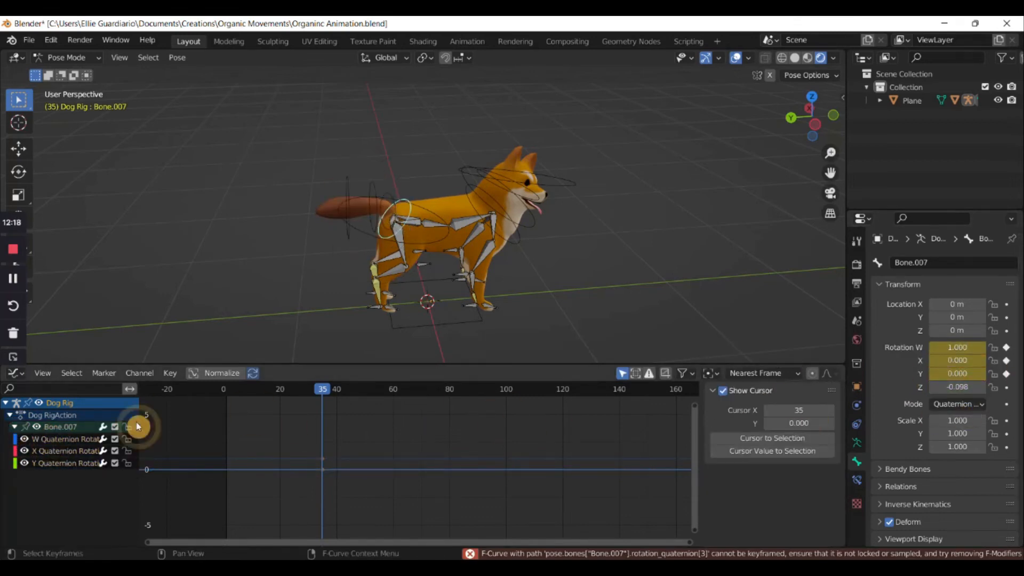
left_click(37, 463)
left_click(44, 443)
key("x")
Add a Noise modifier with a Scale of 10 to Bone.007's X Quaternion Rotation curve
left_click(41, 455)
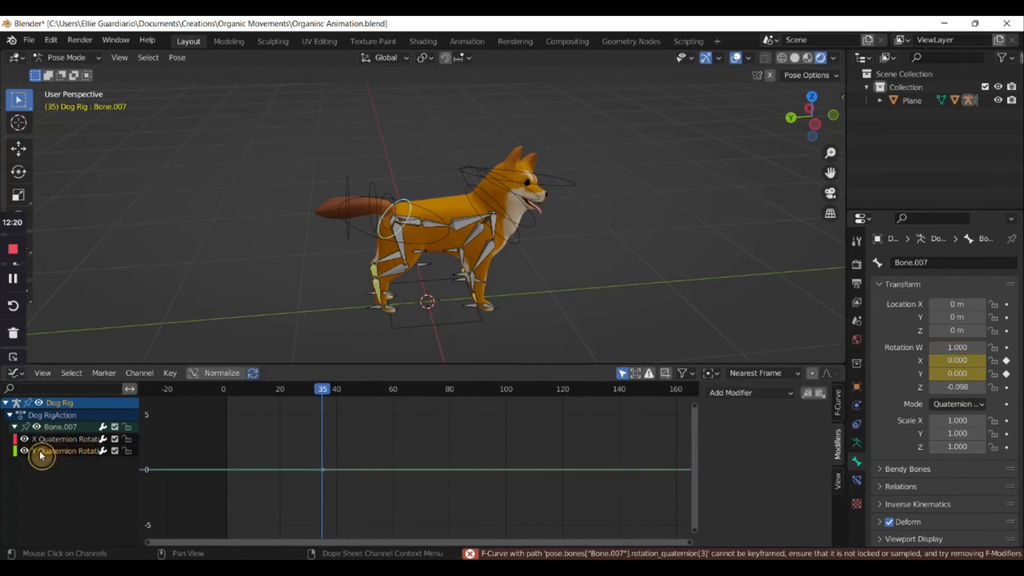
left_click(745, 392)
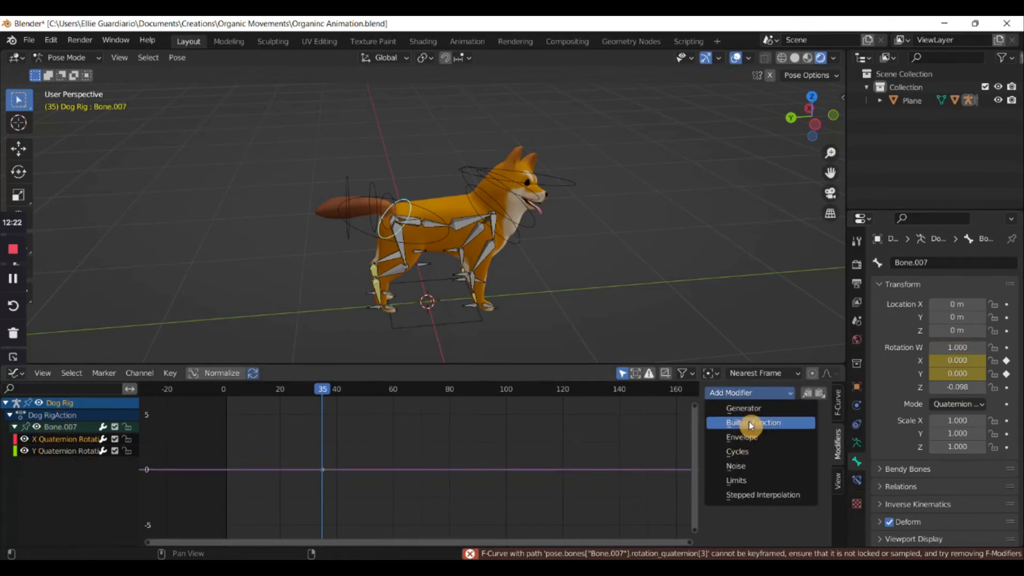
left_click(740, 465)
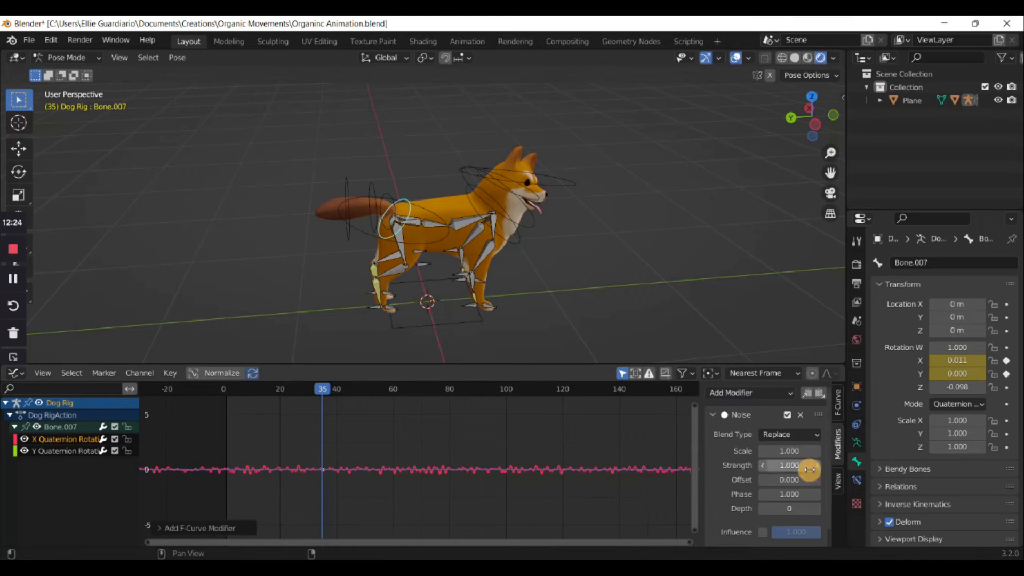
middle_click_drag(342, 488, 409, 473)
scroll(387, 477, "up", 1)
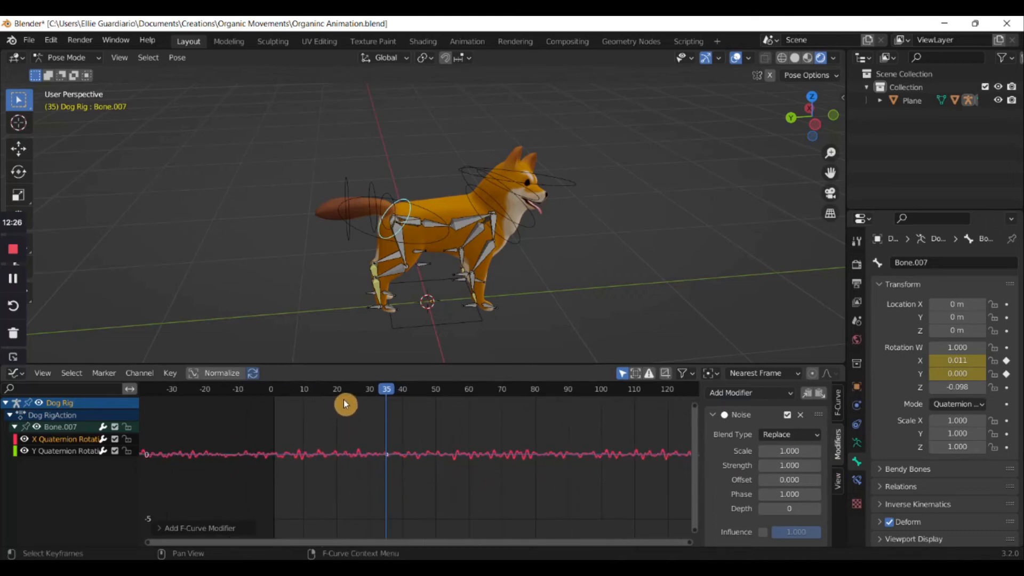
left_click_drag(789, 450, 805, 450)
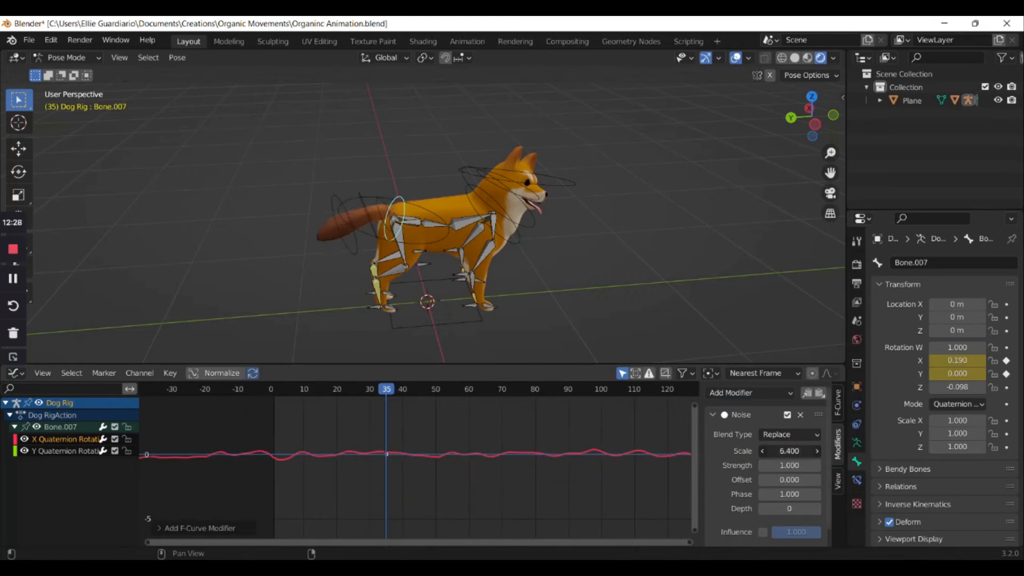
key("Return")
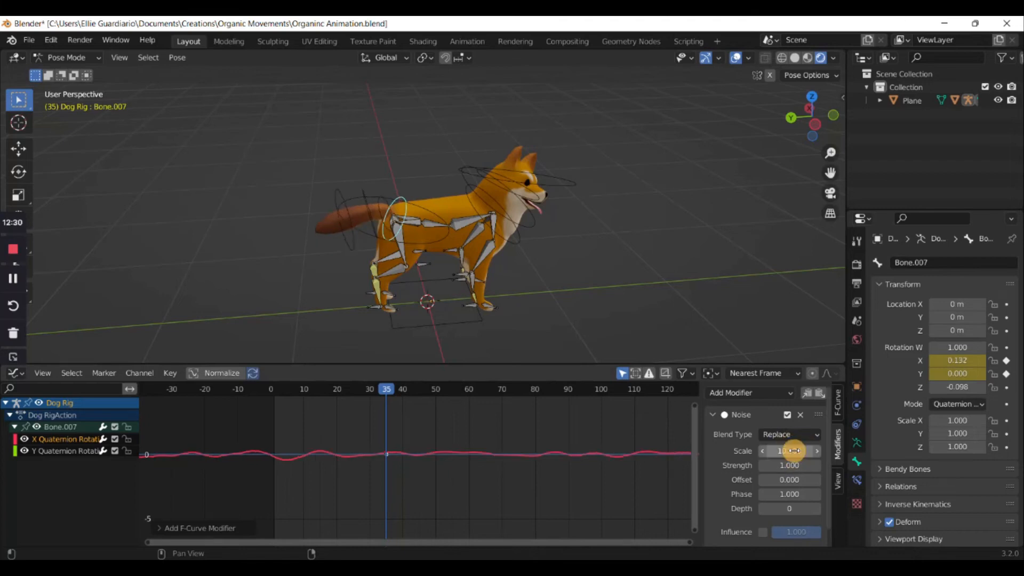
Try a Noise Strength of 3.3 while scrubbing to frame 17, and restore the Strength to 1
mouse_move(789, 465)
left_mouse_down()
mouse_move(800, 465)
mouse_move(783, 465)
left_mouse_up()
left_click(478, 444)
left_click_drag(390, 393, 326, 398)
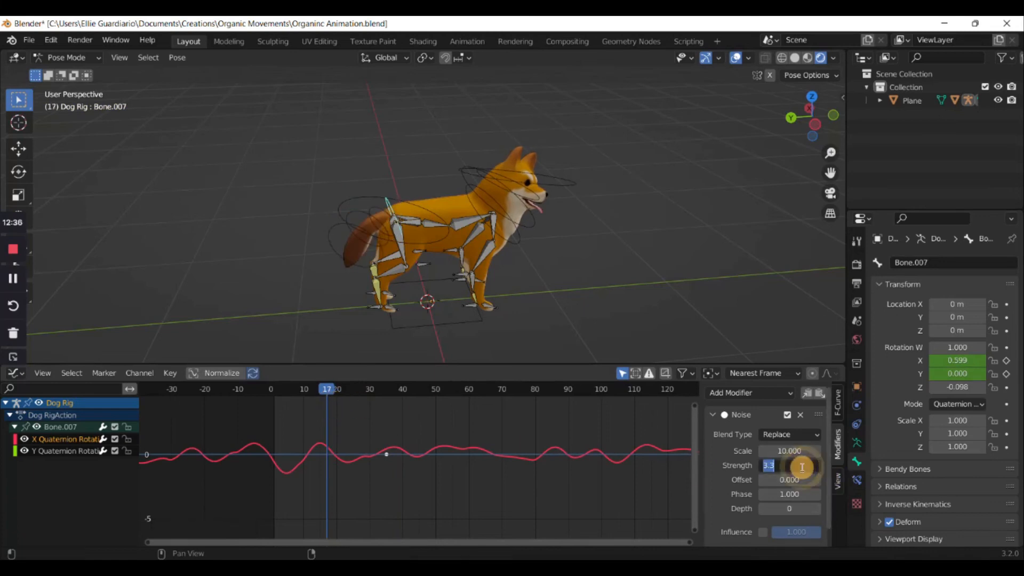
type("1")
key("Return")
Add a Limits modifier to Bone.007's X Quaternion Rotation curve
left_click(726, 394)
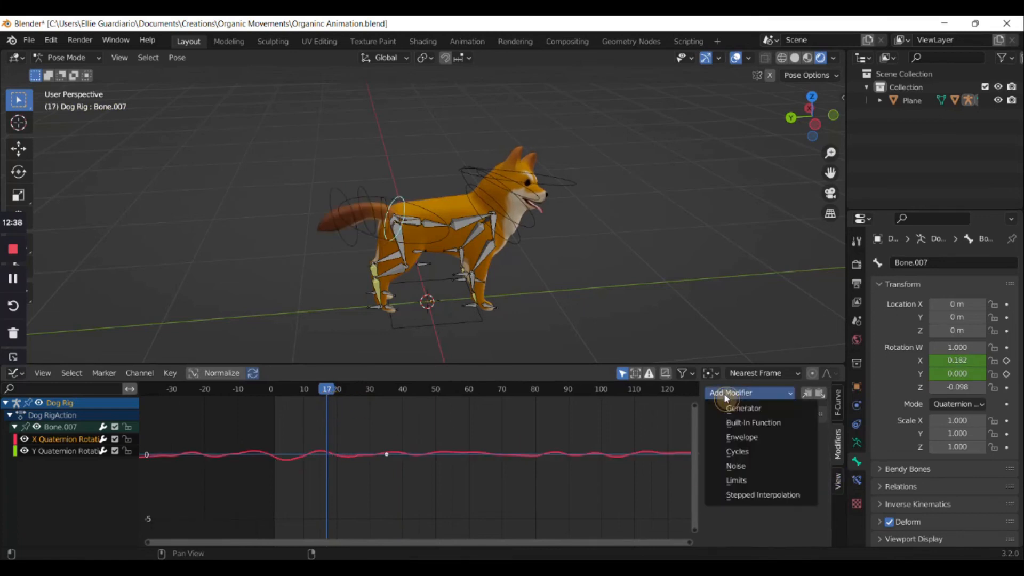
left_click(738, 480)
scroll(325, 473, "up", 1)
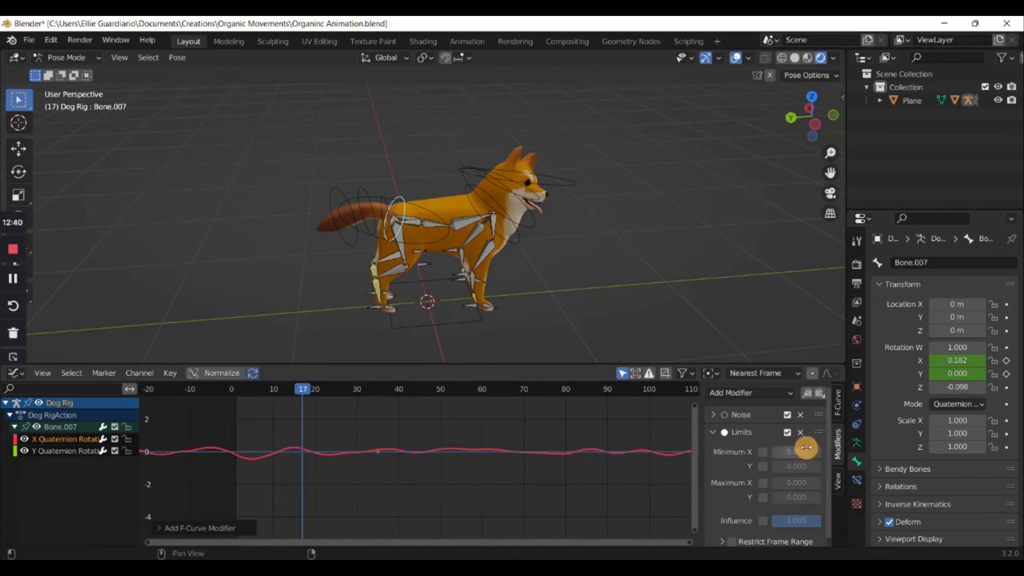
Enable the Limits modifier's Minimum Y and Maximum Y on Bone.007's X Quaternion Rotation curve and set Minimum Y to -0.1
left_click(763, 466)
left_click(763, 497)
middle_click_drag(315, 460, 417, 449)
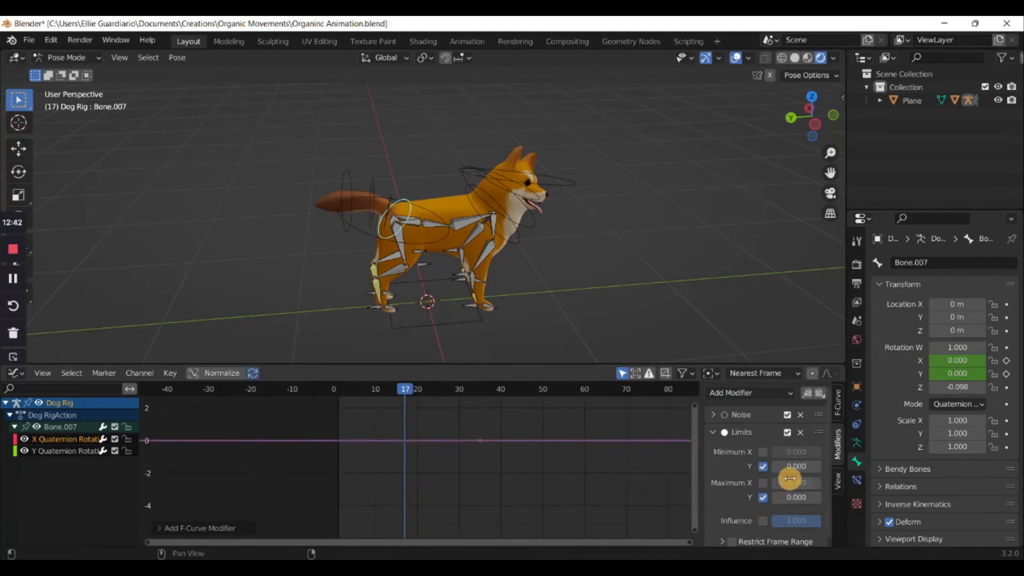
mouse_move(790, 467)
left_mouse_down()
mouse_move(837, 467)
mouse_move(774, 467)
left_mouse_up()
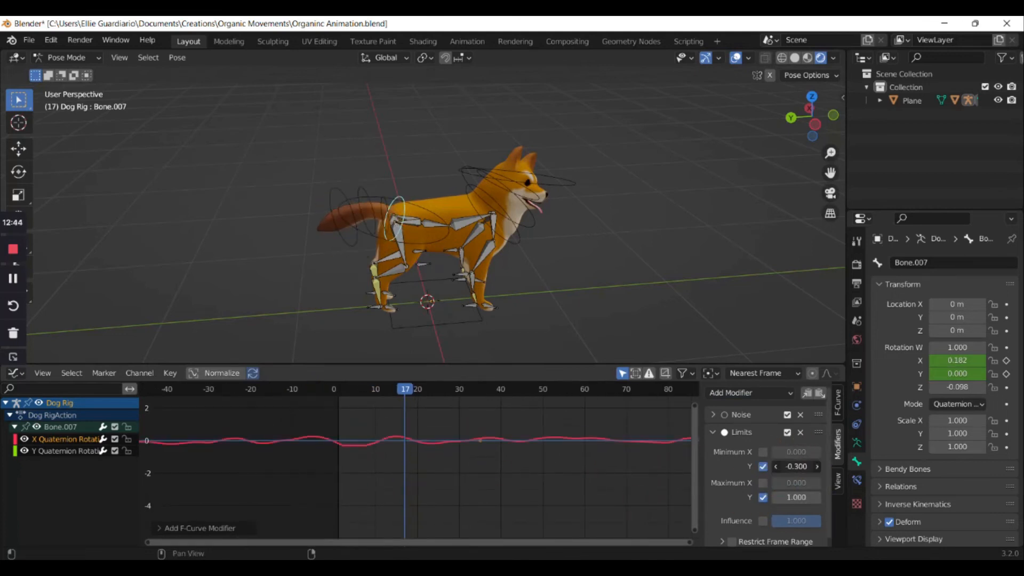
left_click_drag(405, 390, 366, 397)
scroll(368, 427, "up", 2)
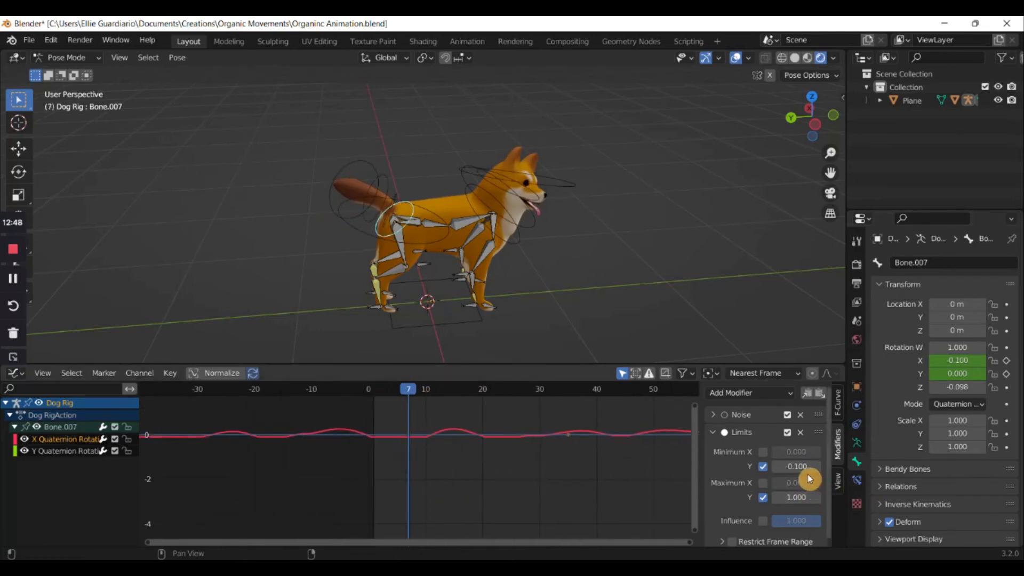
mouse_move(795, 467)
left_mouse_down()
mouse_move(807, 466)
mouse_move(785, 467)
mouse_move(795, 466)
left_mouse_up()
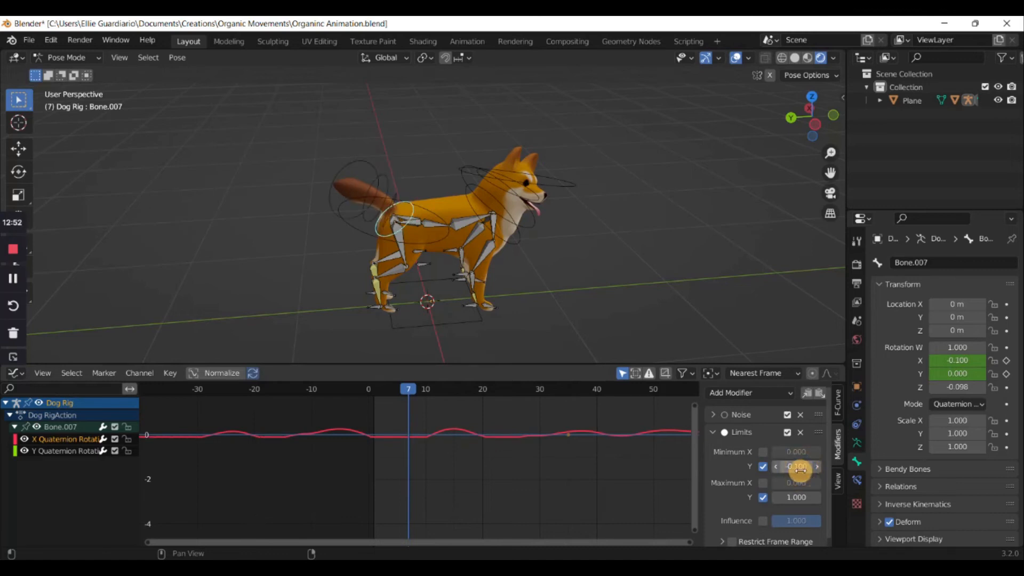
Set the Limits modifier's Maximum Y to 0.1 and play back the tail movement from the start
left_click_drag(402, 389, 449, 389)
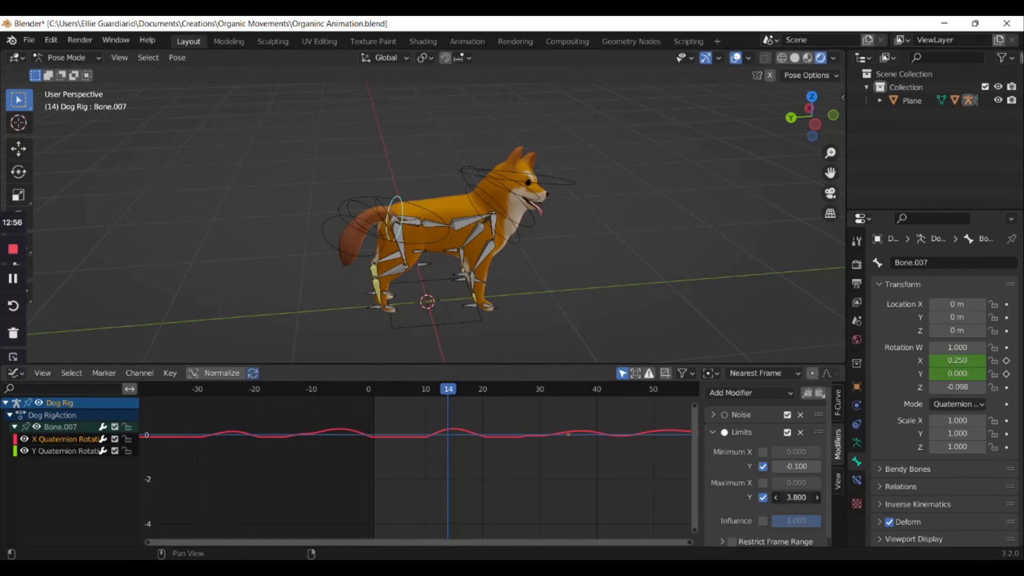
left_click_drag(795, 497, 721, 497)
left_click(402, 435)
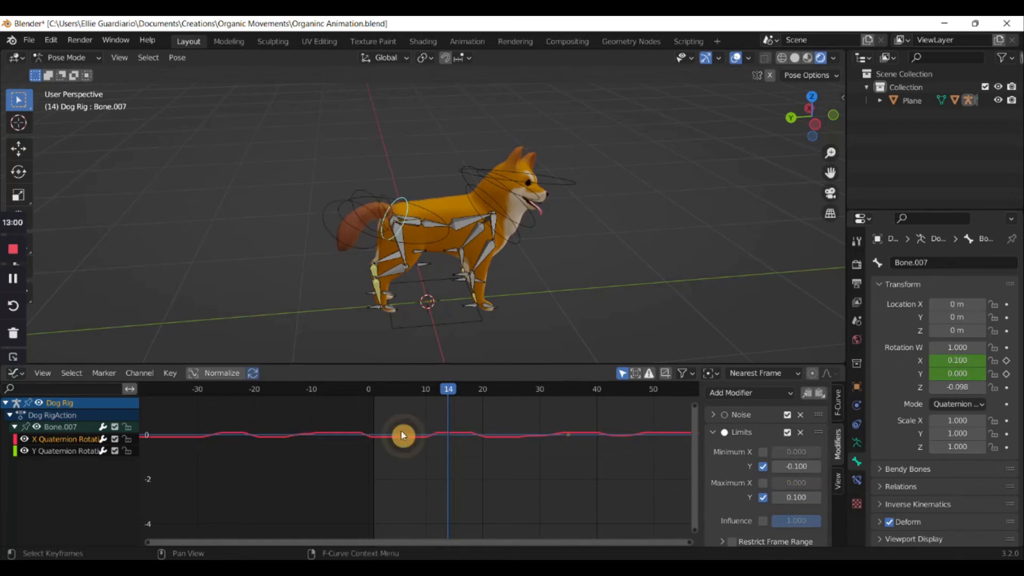
left_click(368, 392)
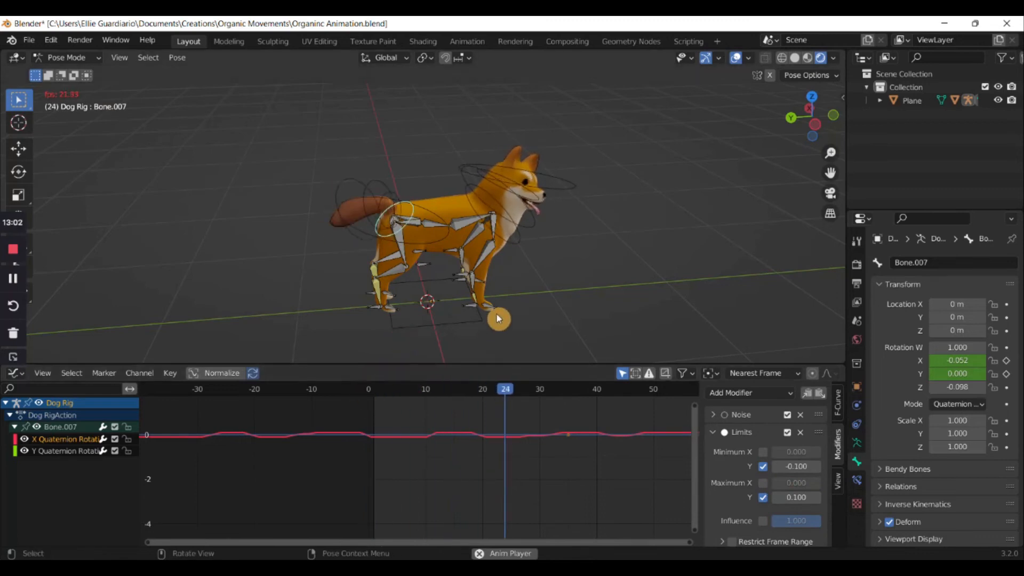
left_click(458, 432)
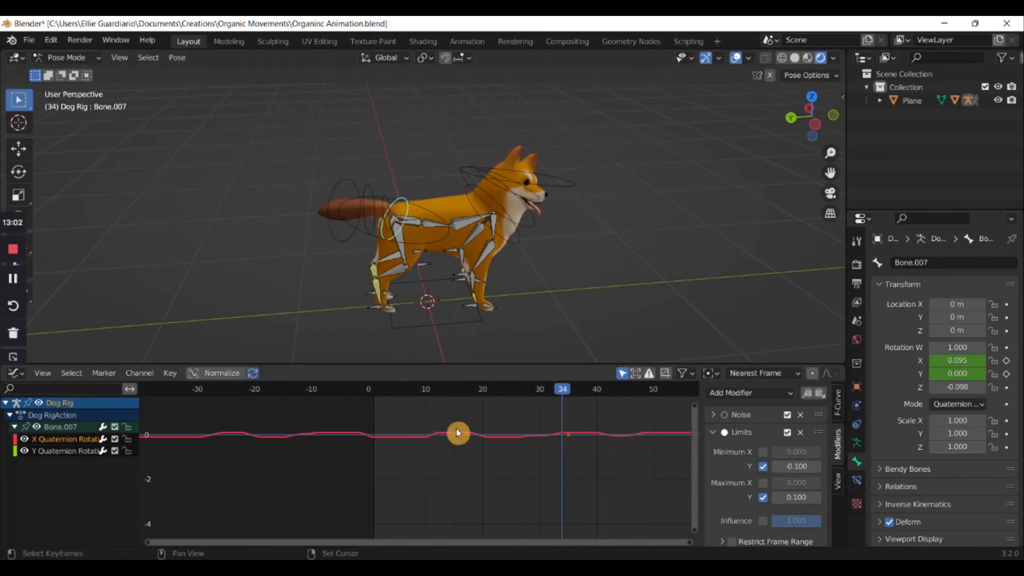
Set the Noise modifier's Strength to 0.5 on Bone.007's X Quaternion Rotation curve after trying 0.1, and preview the animation
left_click(717, 436)
left_click(713, 415)
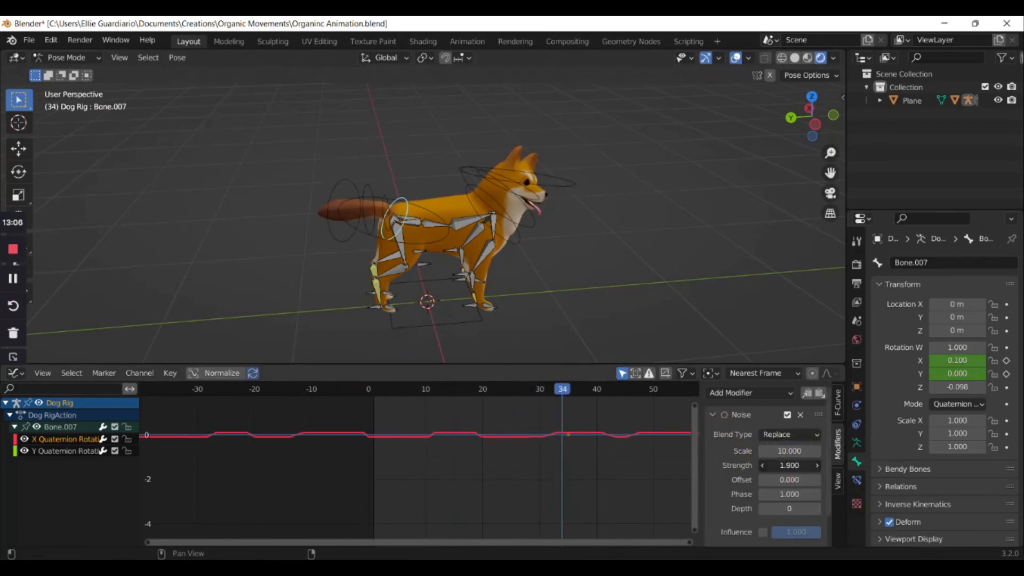
left_click_drag(789, 465, 751, 465)
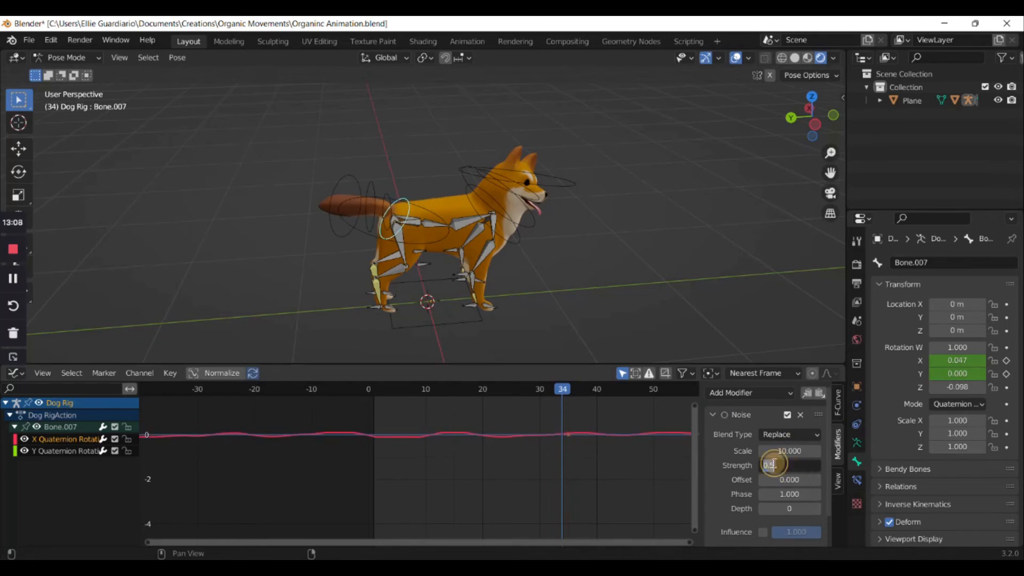
type("0.1")
key("Return")
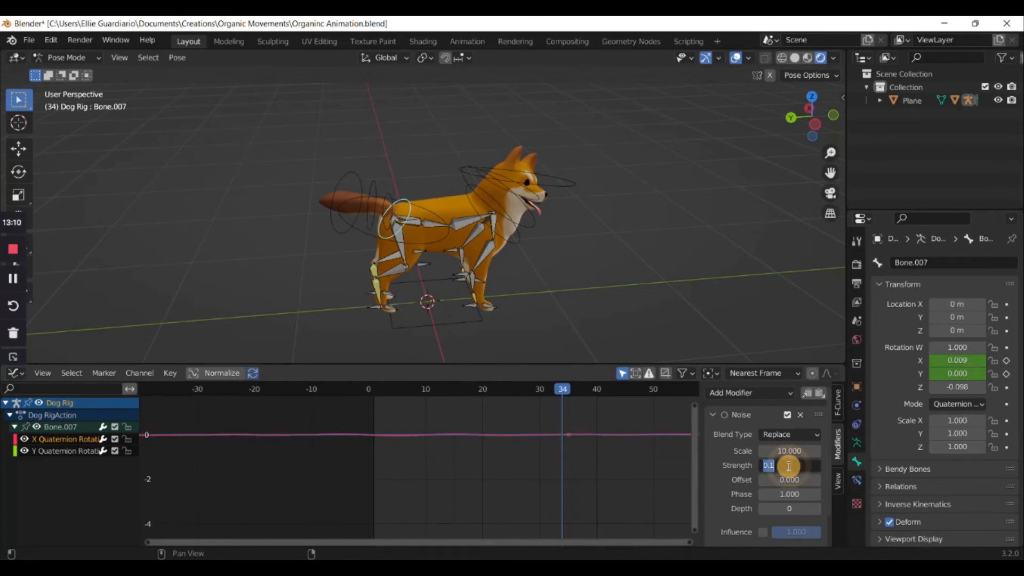
type("0.5")
key("Return")
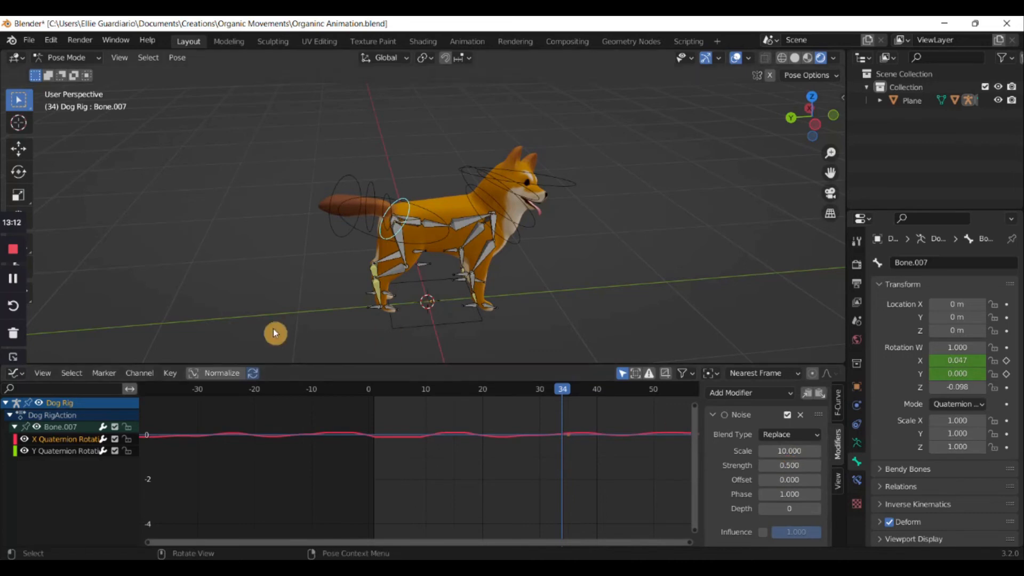
left_click(375, 396)
key("space")
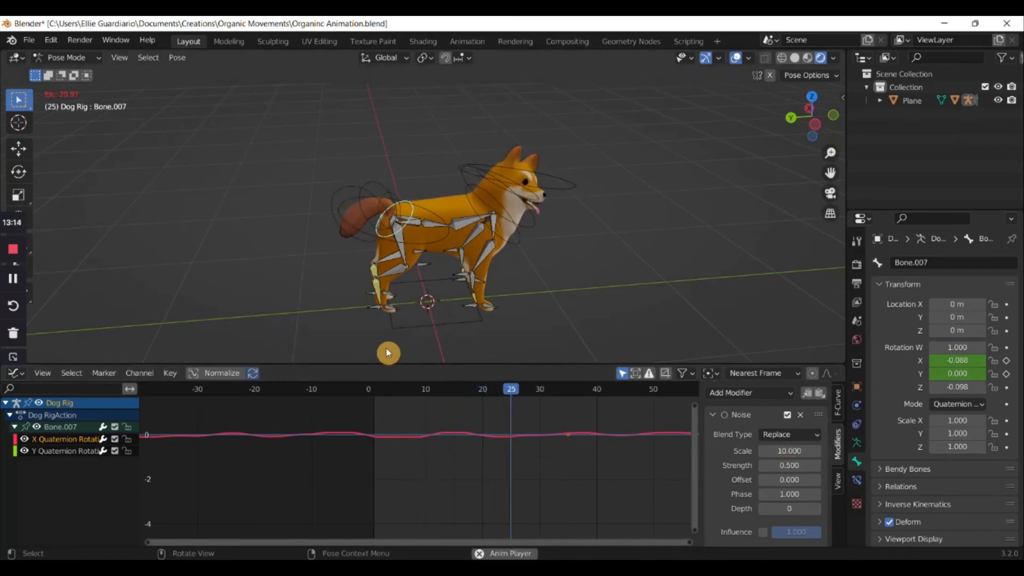
key("space")
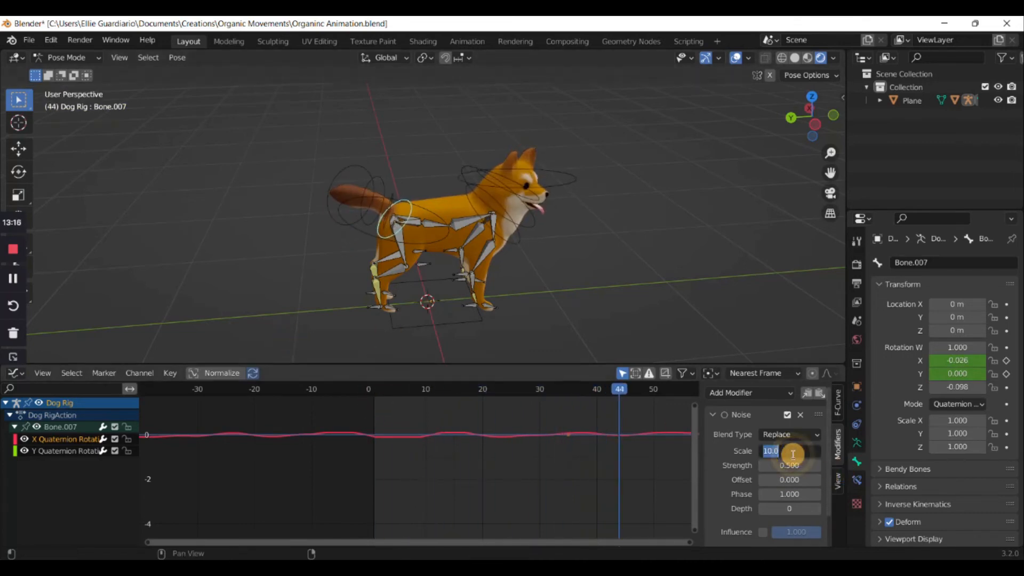
Set the Noise modifier's Scale to 20 and play back the tail movement from another angle
key("Return")
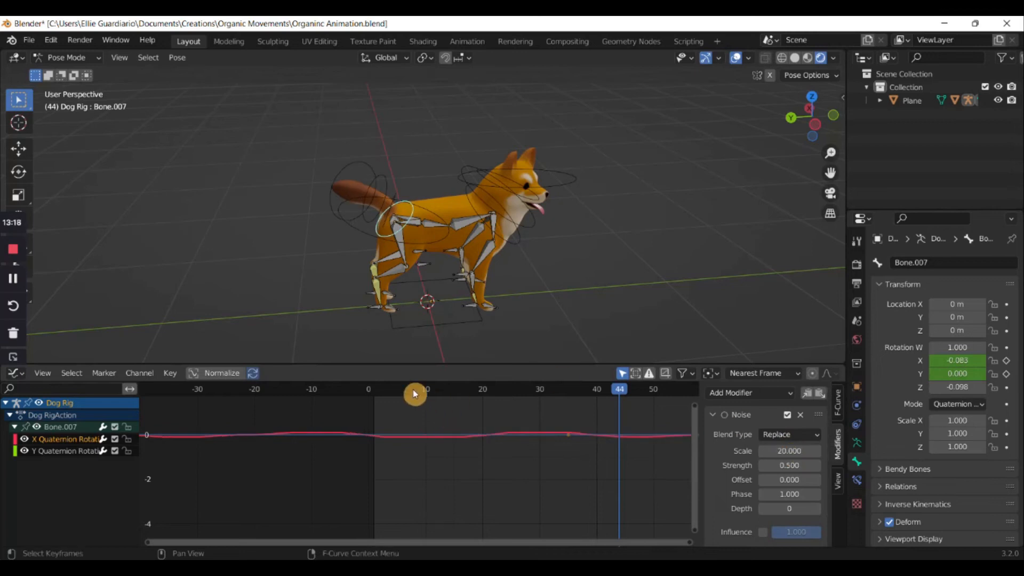
left_click(398, 387)
key("space")
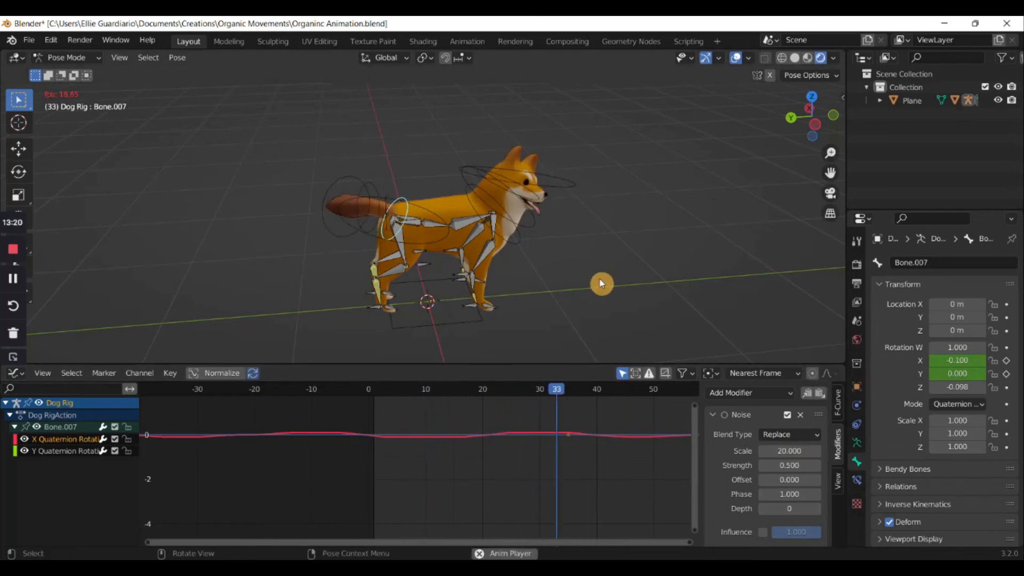
left_click(613, 273)
mouse_move(527, 267)
middle_mouse_down()
mouse_move(509, 267)
mouse_move(540, 258)
middle_mouse_up()
middle_click_drag(427, 266, 415, 295)
Compare the rotation curves and modifier settings of Bone.008 and Bone.007 during playback, and stop the animation
left_click(418, 183)
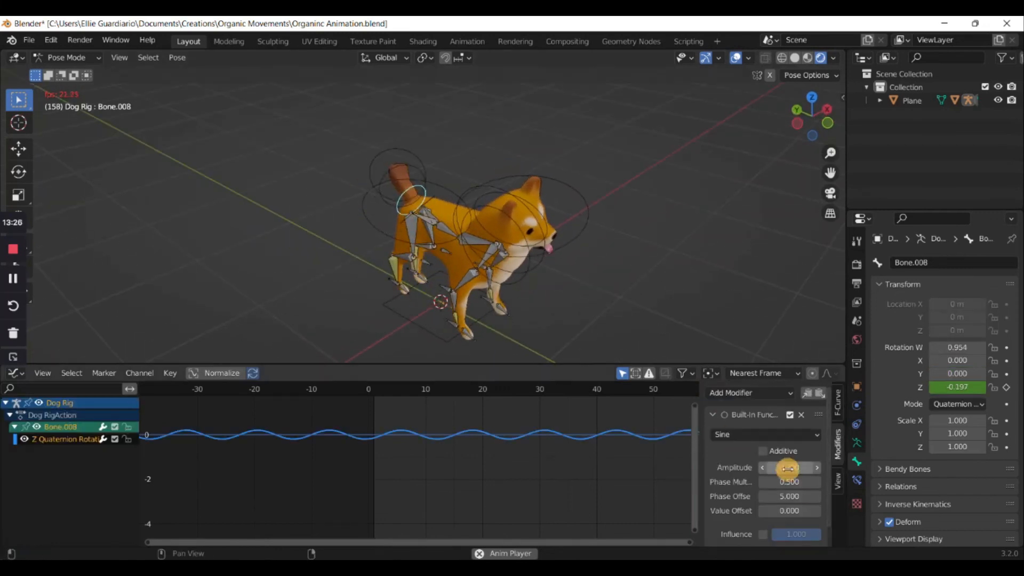
left_click(437, 210)
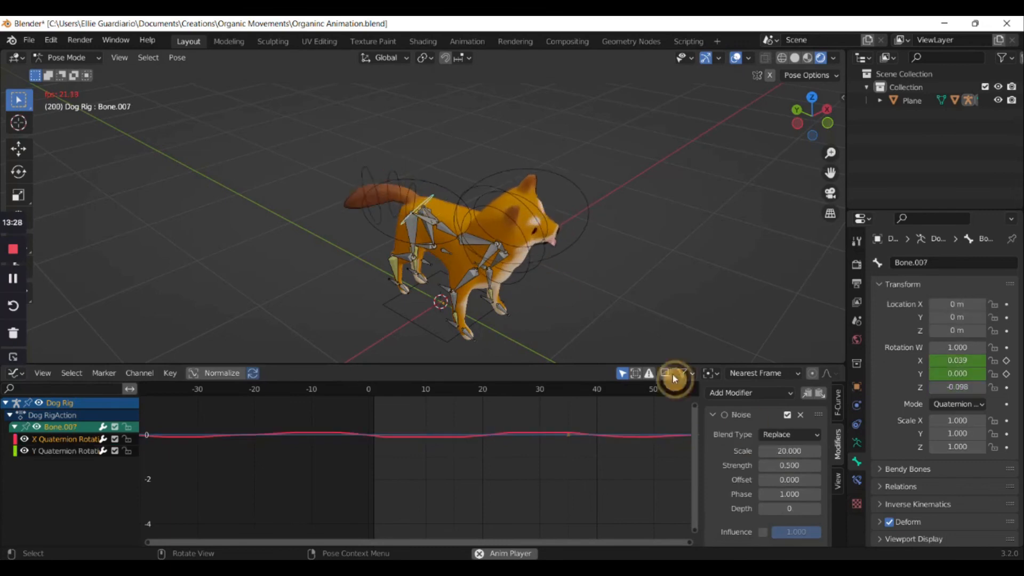
left_click(785, 464)
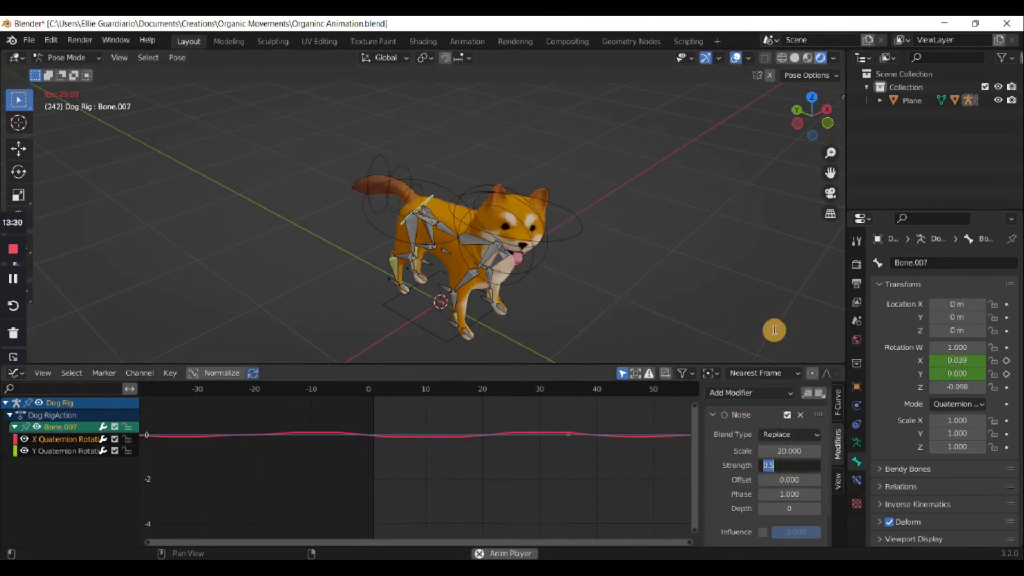
left_click(59, 454)
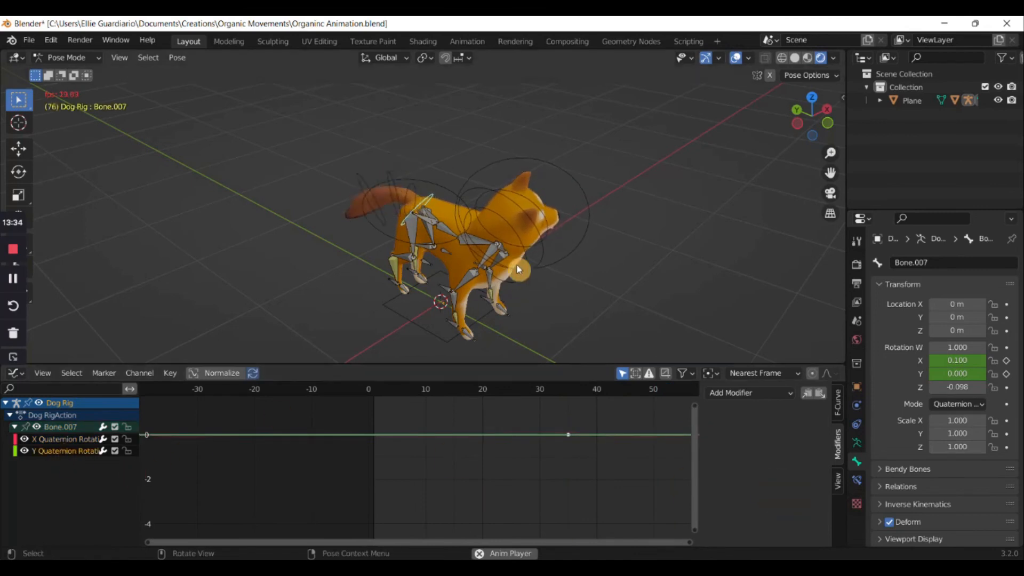
left_click(51, 446)
left_click(91, 451)
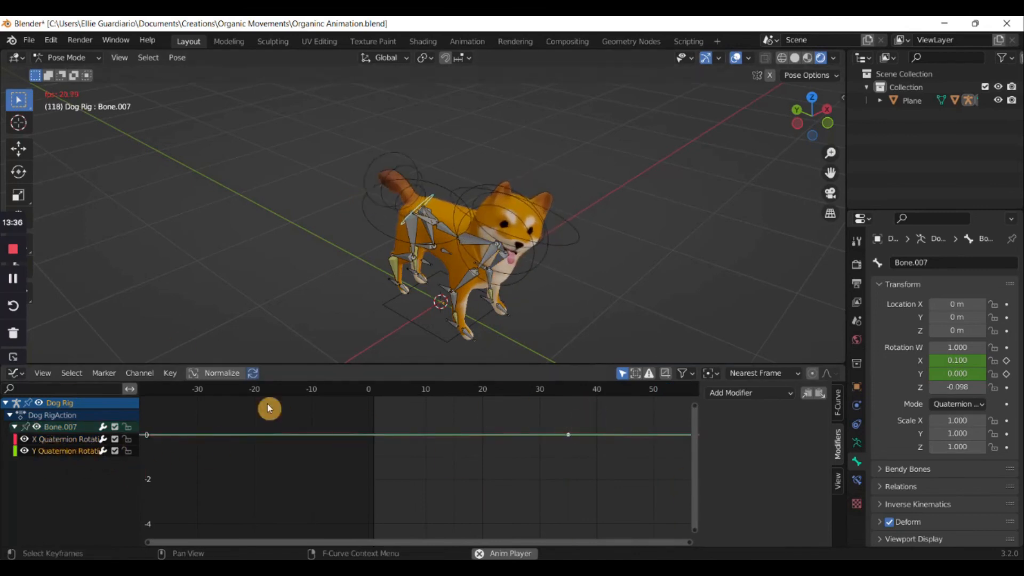
key("space")
middle_click_drag(474, 272, 512, 277)
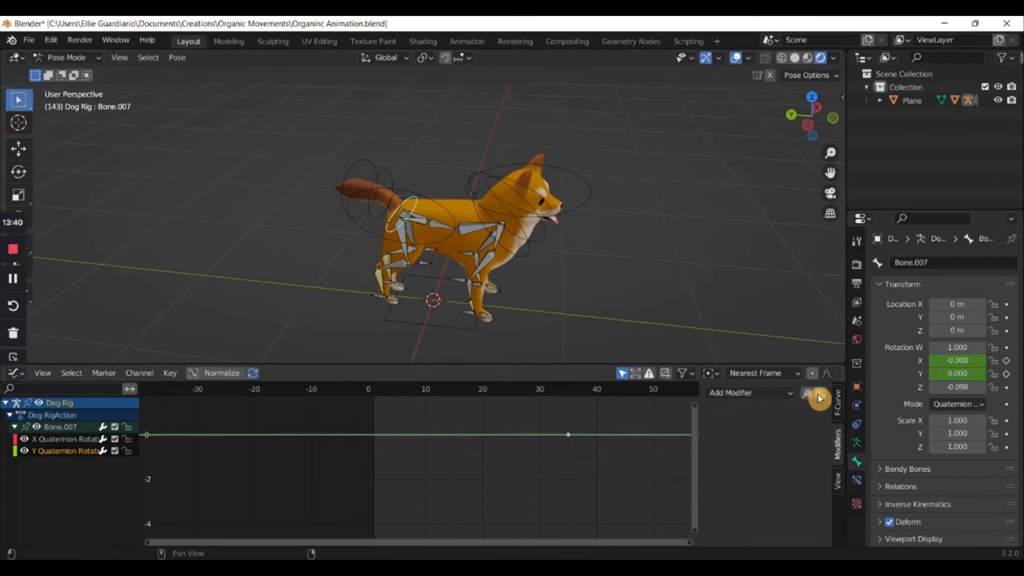
left_click(49, 446)
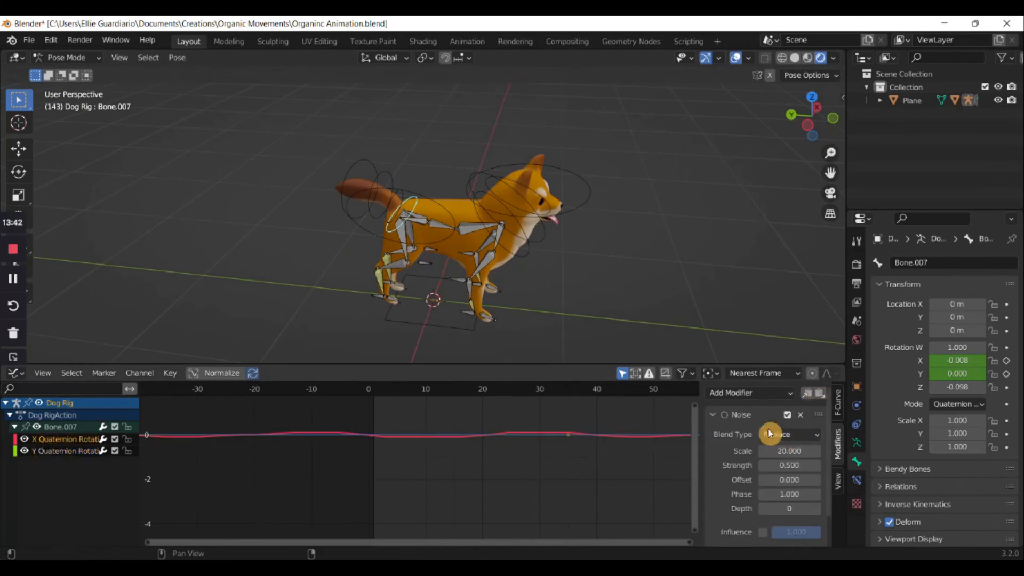
Copy Bone.008's Built-In Function modifier and delete Bone.007's Y Quaternion Rotation channel
left_click(404, 201)
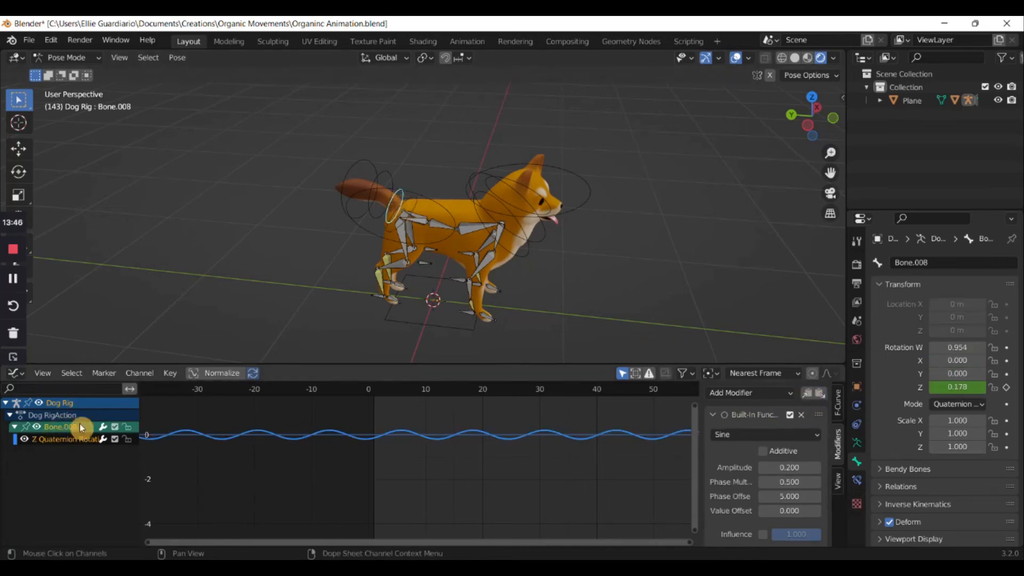
left_click(408, 207)
left_click(49, 449)
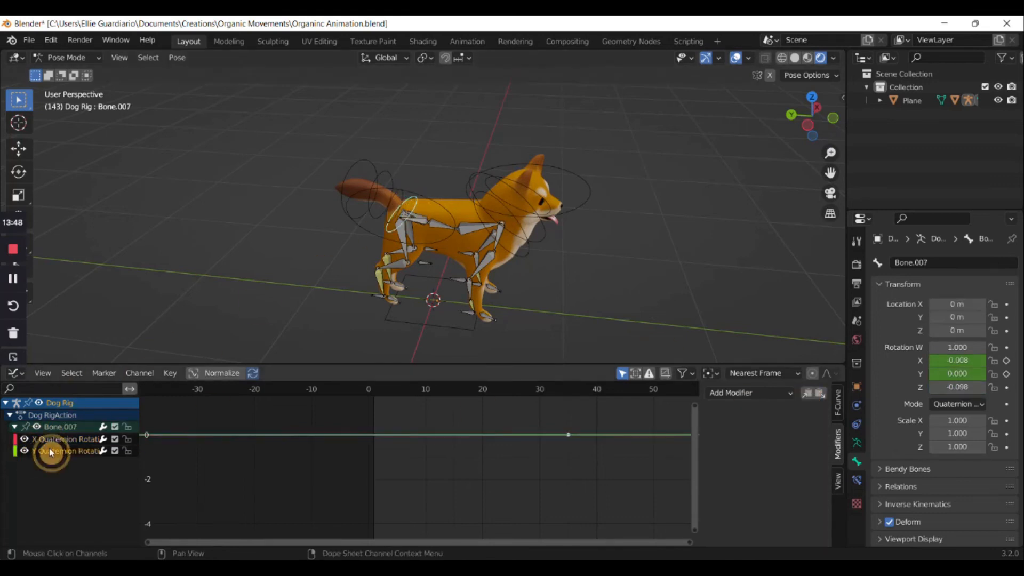
key("x")
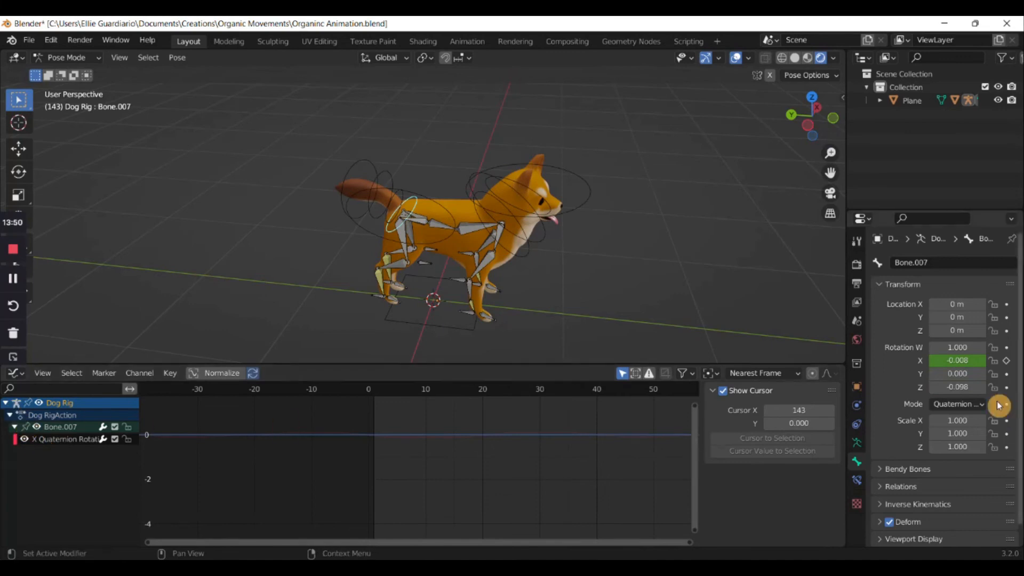
Keyframe Bone.007's rotation again and delete its W and Y Quaternion Rotation channels
key("i")
left_click(51, 449)
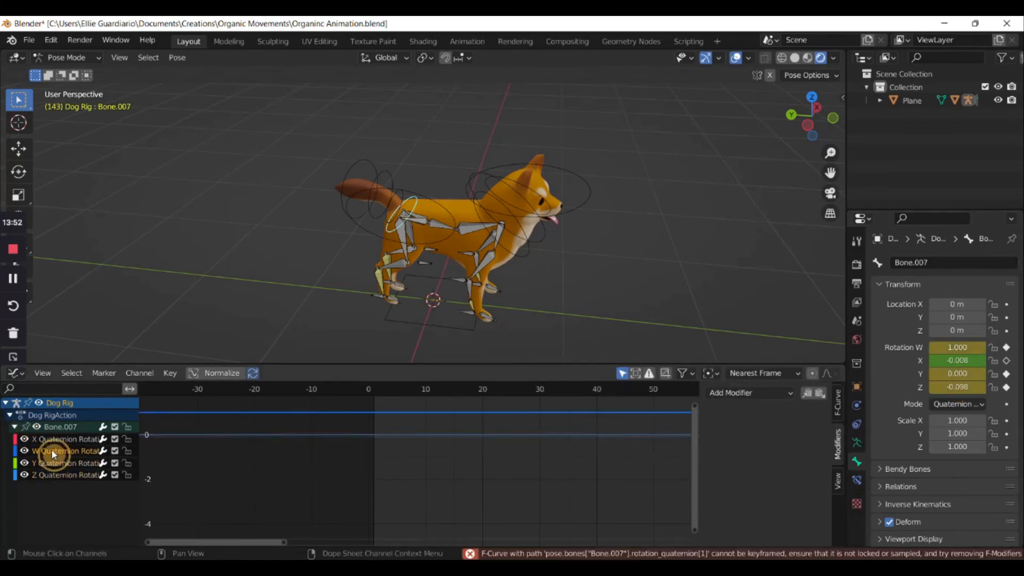
key("x")
left_click(53, 450)
key("x")
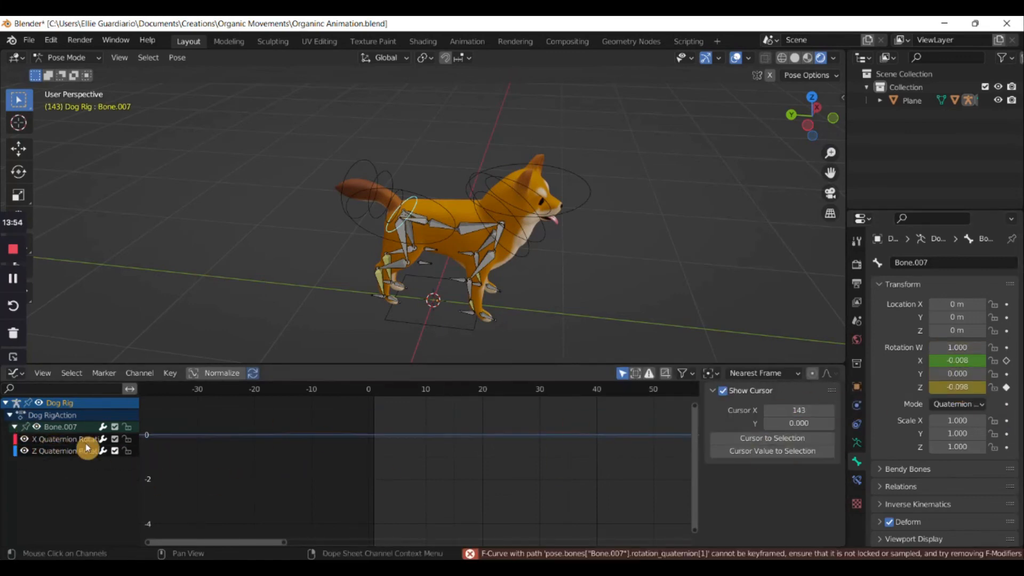
Paste the copied modifier onto Bone.007's Z Quaternion Rotation curve, set its Phase Offset to 0 and play the animation
left_click(253, 439)
left_click(820, 393)
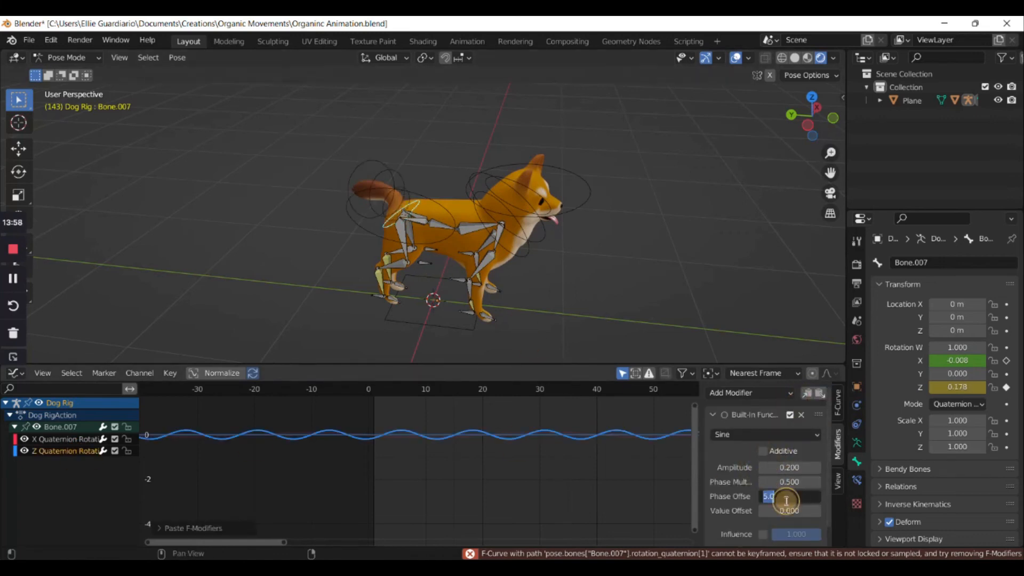
type("0")
key("Return")
left_click(402, 391)
key("space")
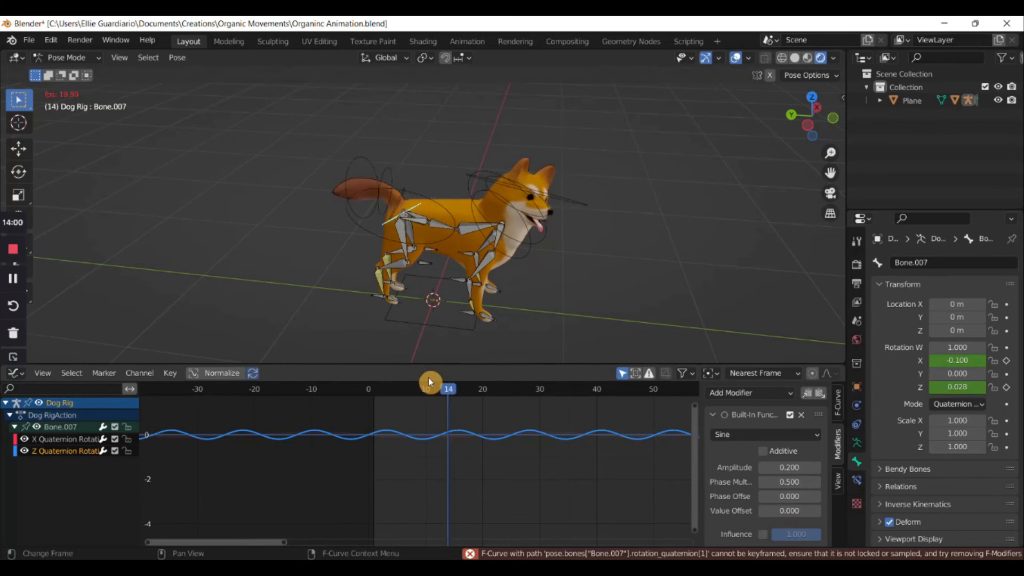
Review the tail motion from a lower side angle, save the file and stop playback
middle_click_drag(468, 305, 455, 252)
key("ctrl+s")
left_click(589, 290)
key("ctrl+s")
key("space")
Select the Hip Bone and keyframe its location at frame 71
left_click(427, 237)
left_click(427, 239)
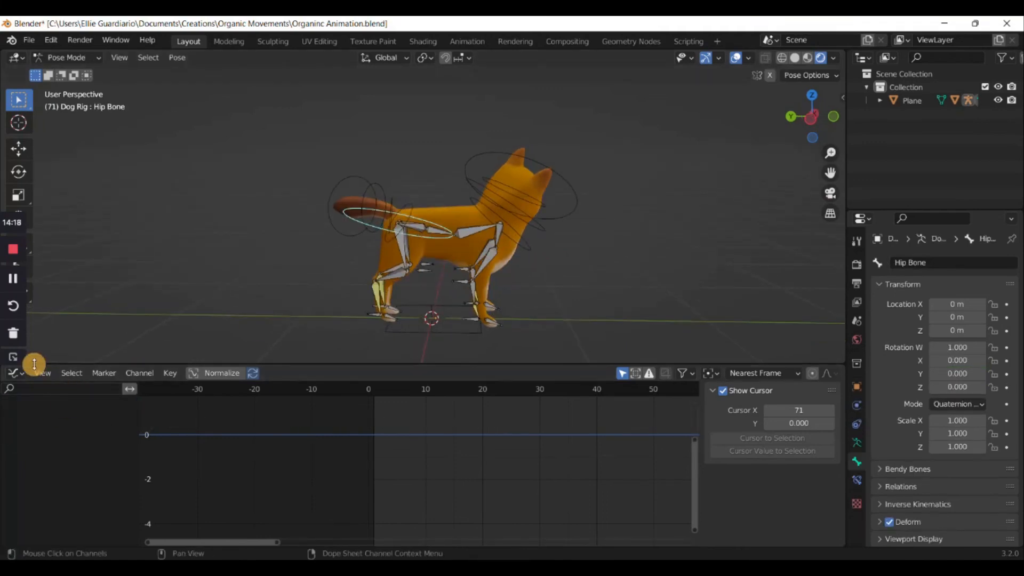
left_click_drag(961, 332, 959, 332)
key("i")
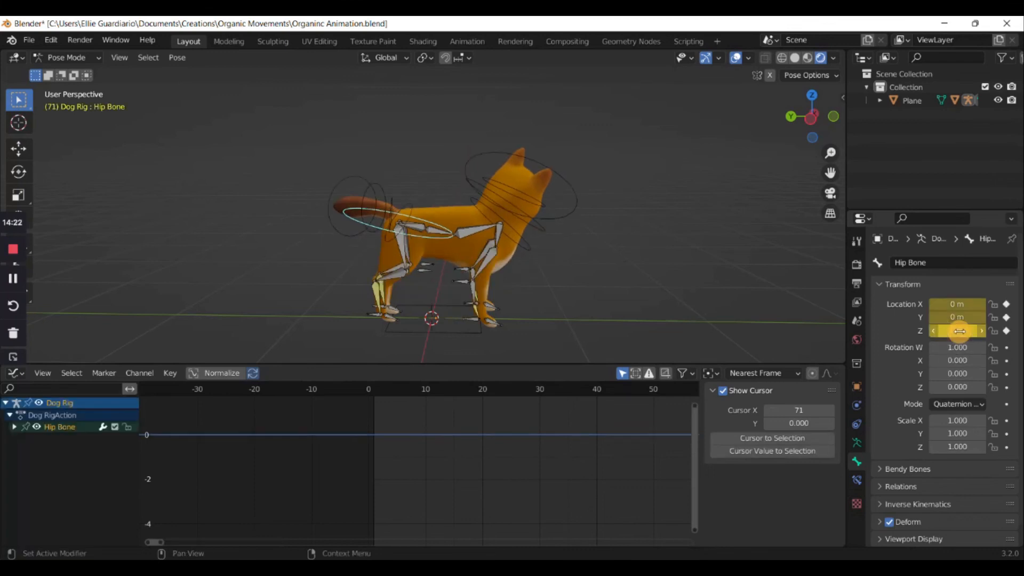
Delete the Hip Bone's X Location and Y Location channels, leaving only its Z Location curve
left_click(14, 427)
left_click(50, 440)
key("x")
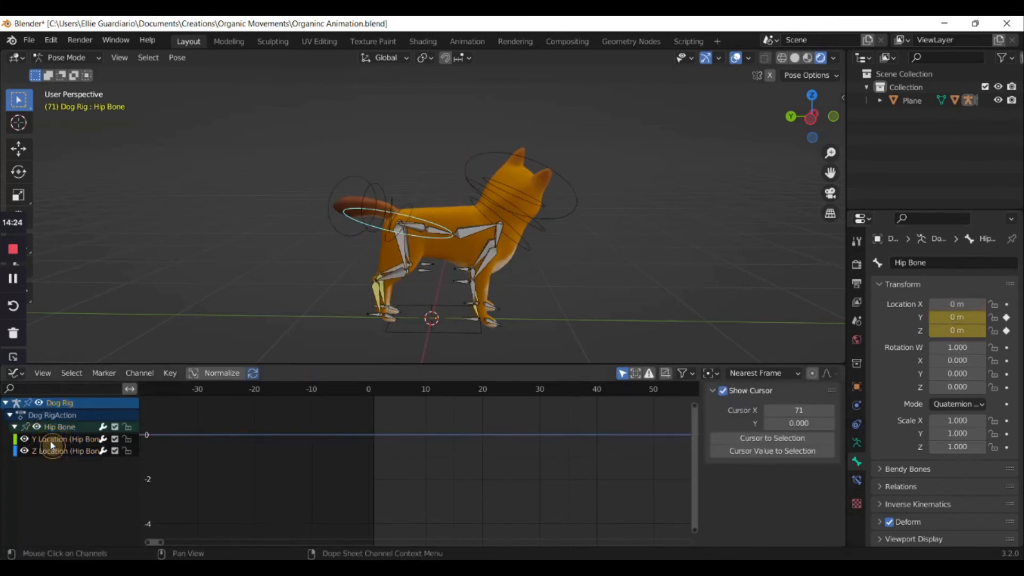
left_click(66, 440)
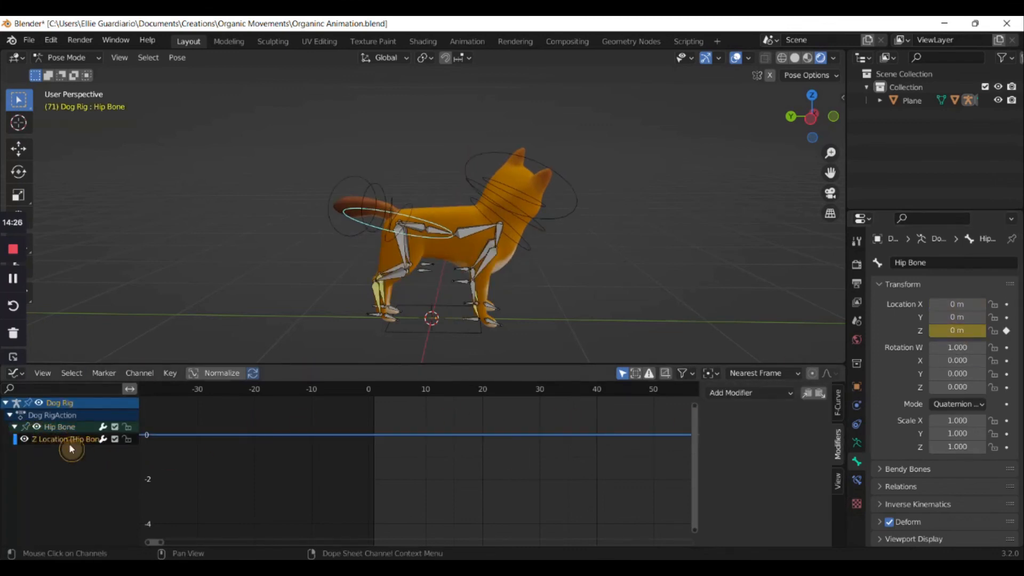
Add a Noise modifier to the Hip Bone's Z Location curve and set its Scale to 30
left_click(788, 395)
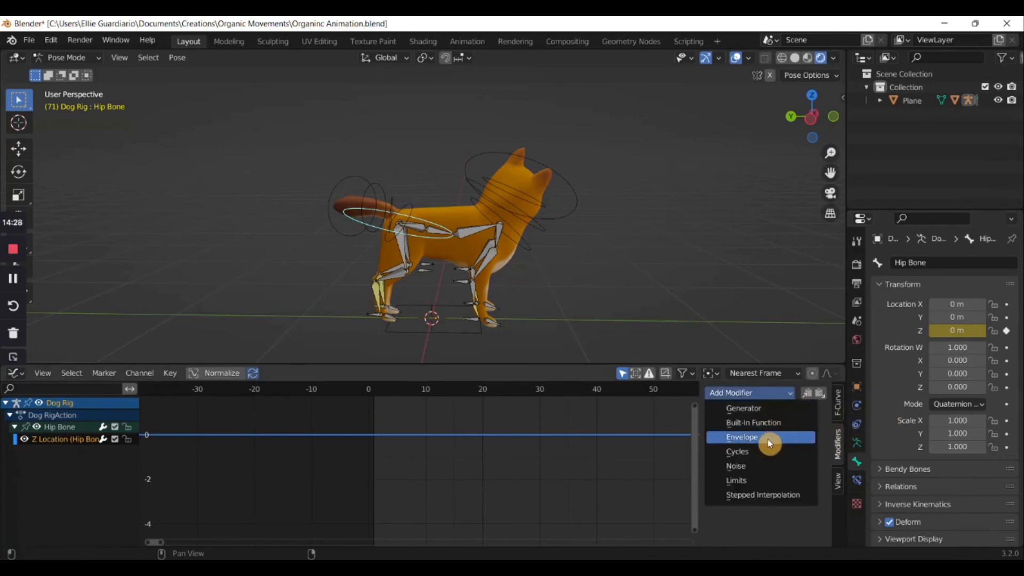
left_click(761, 465)
left_click_drag(789, 451, 829, 450)
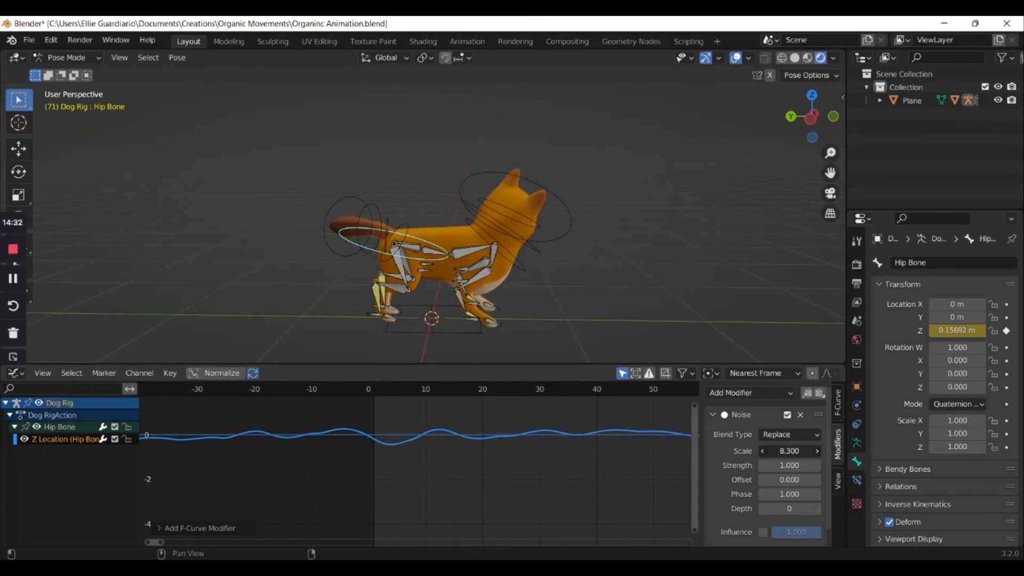
key("Return")
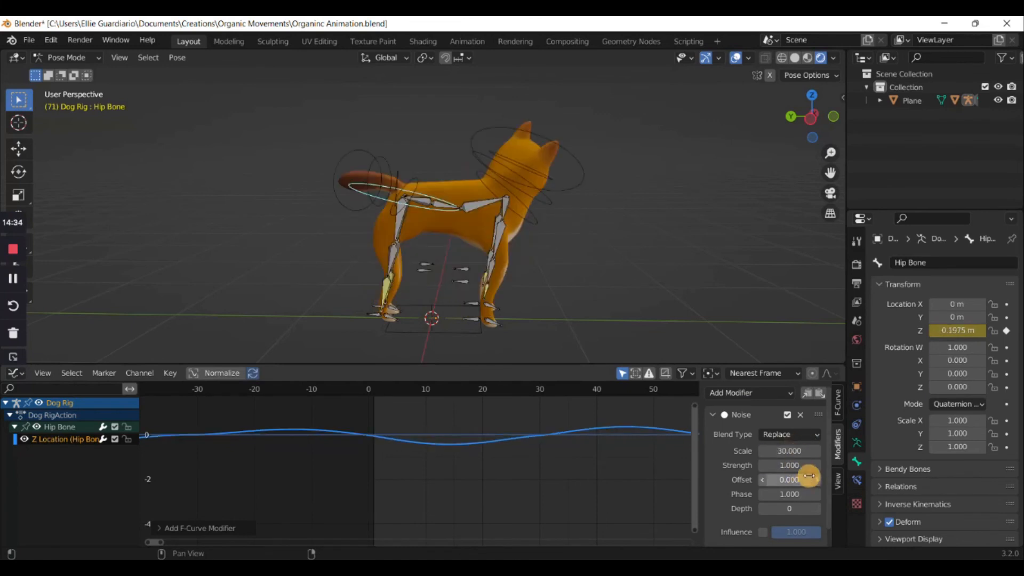
left_click_drag(796, 467, 796, 467)
Try the Add blend type on the Noise modifier and check the pose at frame 3
left_click(788, 434)
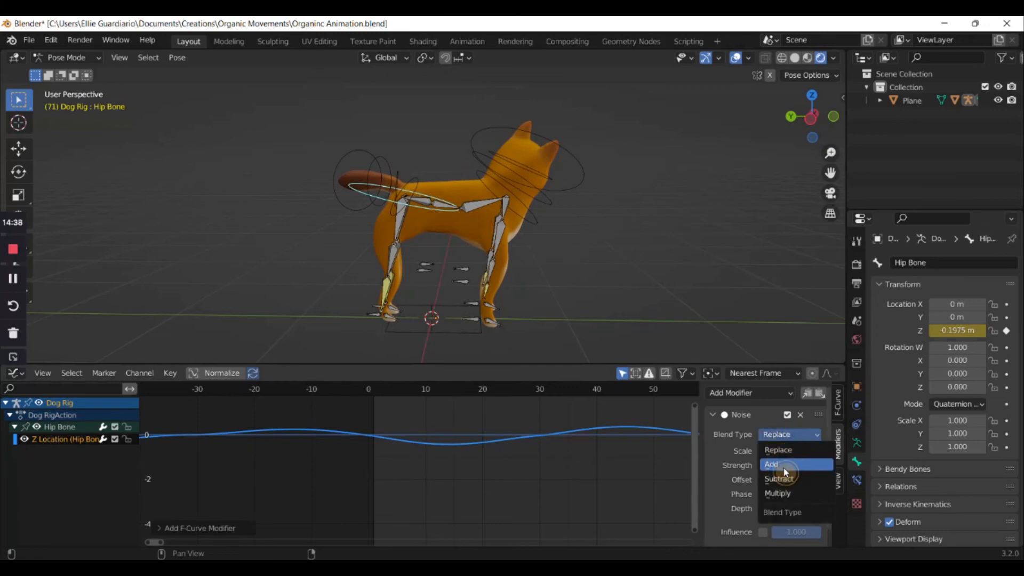
left_click(782, 468)
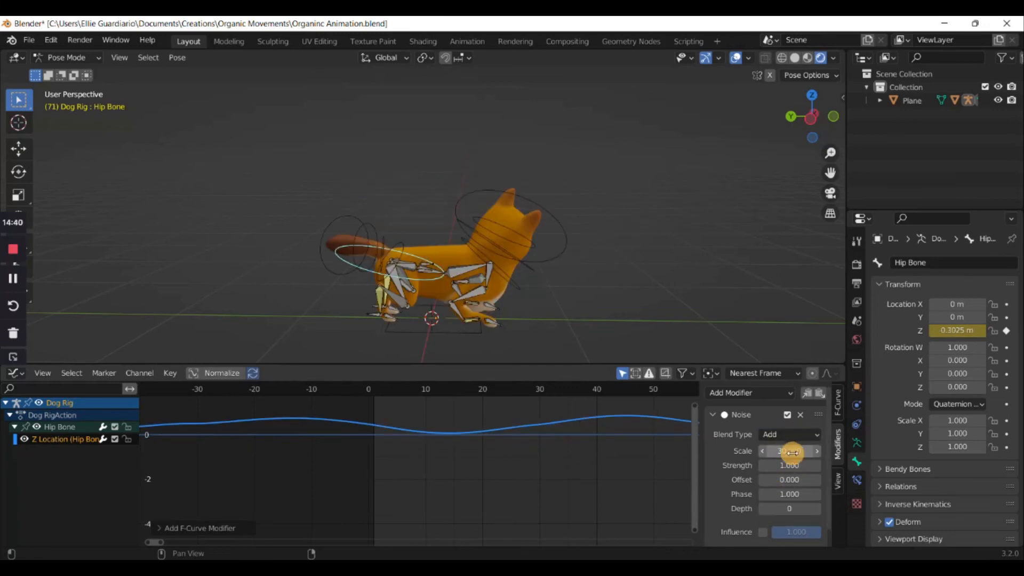
mouse_move(382, 395)
left_mouse_down()
mouse_move(467, 400)
mouse_move(387, 405)
left_mouse_up()
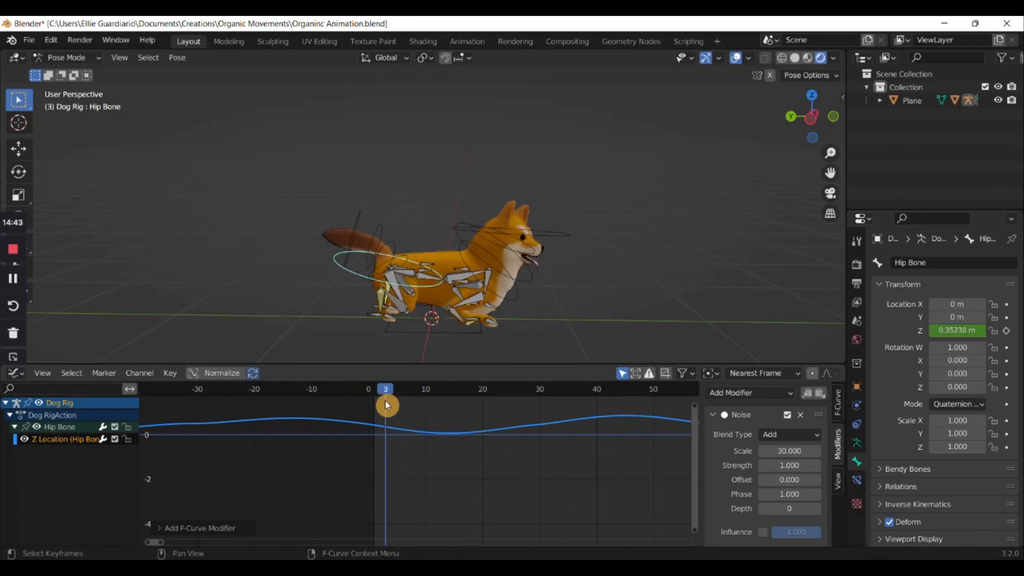
Add a Limits modifier to the Hip Bone's Z Location curve with Maximum Y enabled at 0.4
left_click(712, 414)
left_click(723, 394)
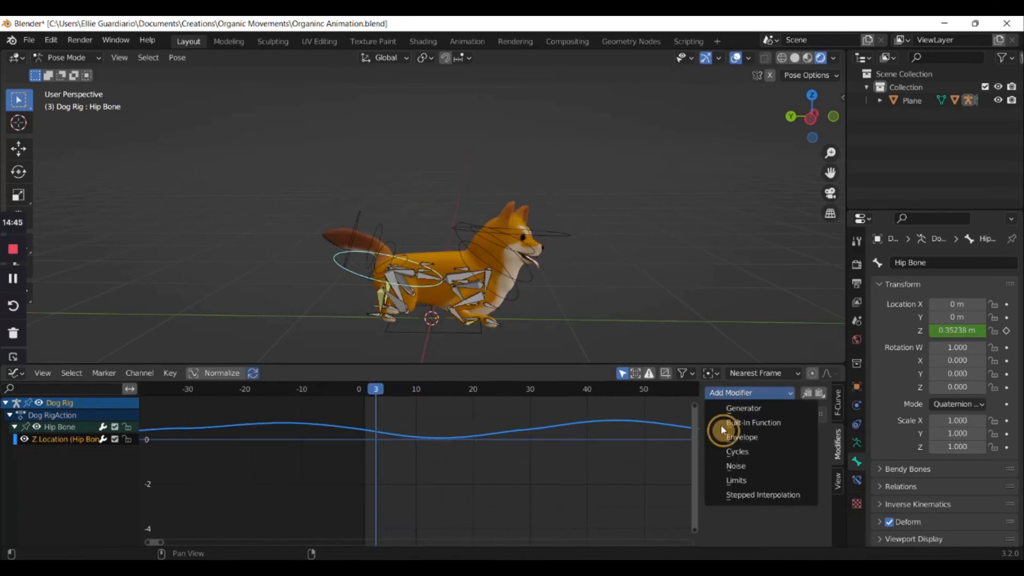
left_click(742, 480)
left_click_drag(780, 467, 789, 467)
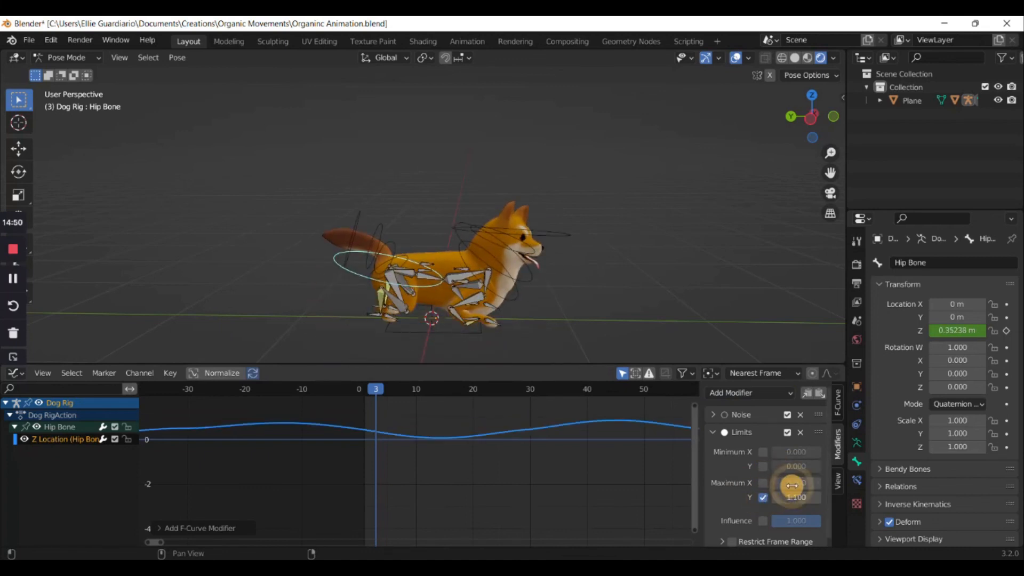
left_click_drag(795, 496, 777, 497)
scroll(402, 408, "up", 2)
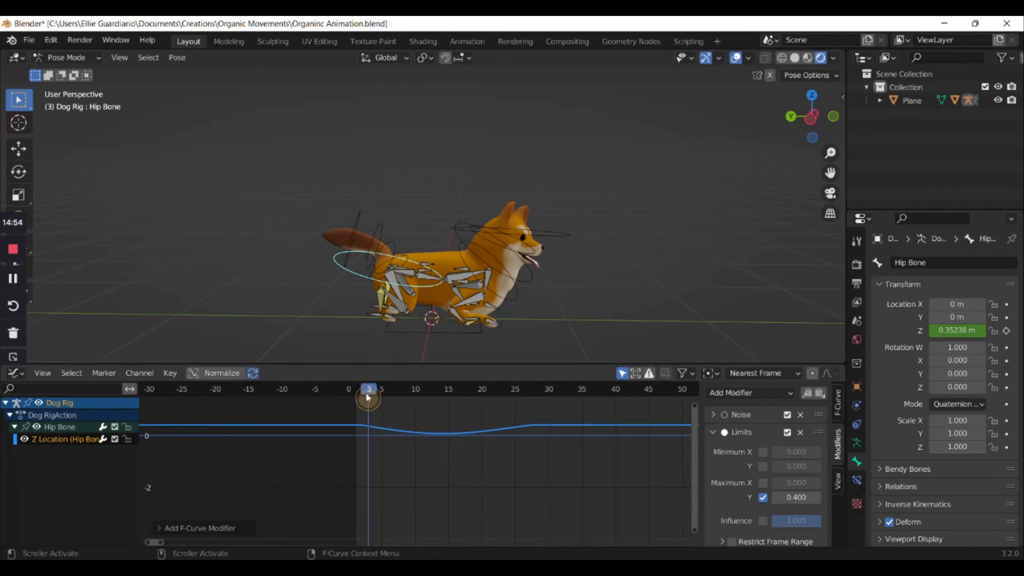
Try a Maximum Y limit of 0.1 and check the pose at frames 1 and 2
left_click_drag(368, 397, 357, 392)
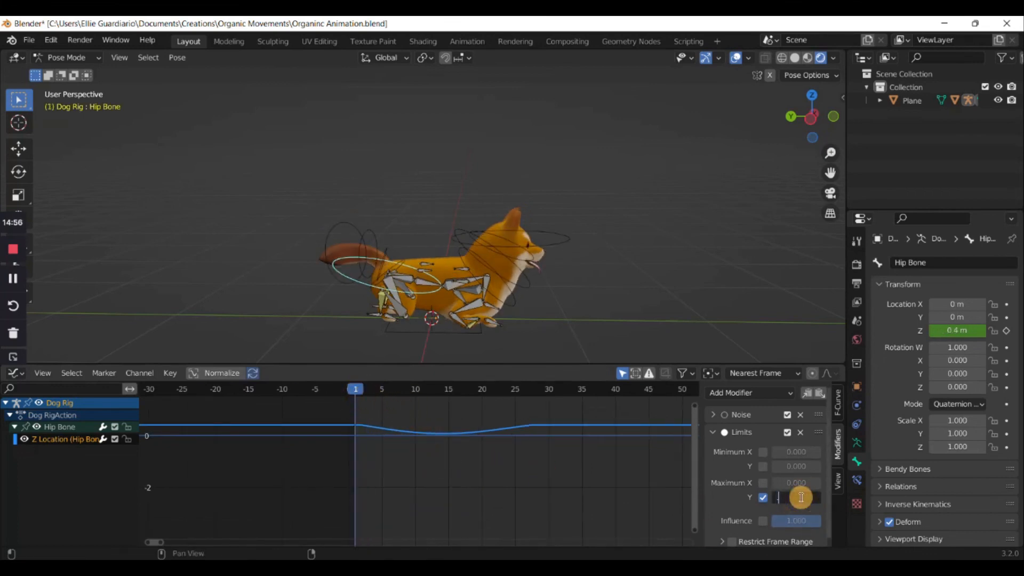
type("0.1")
key("Return")
scroll(594, 503, "up", 2)
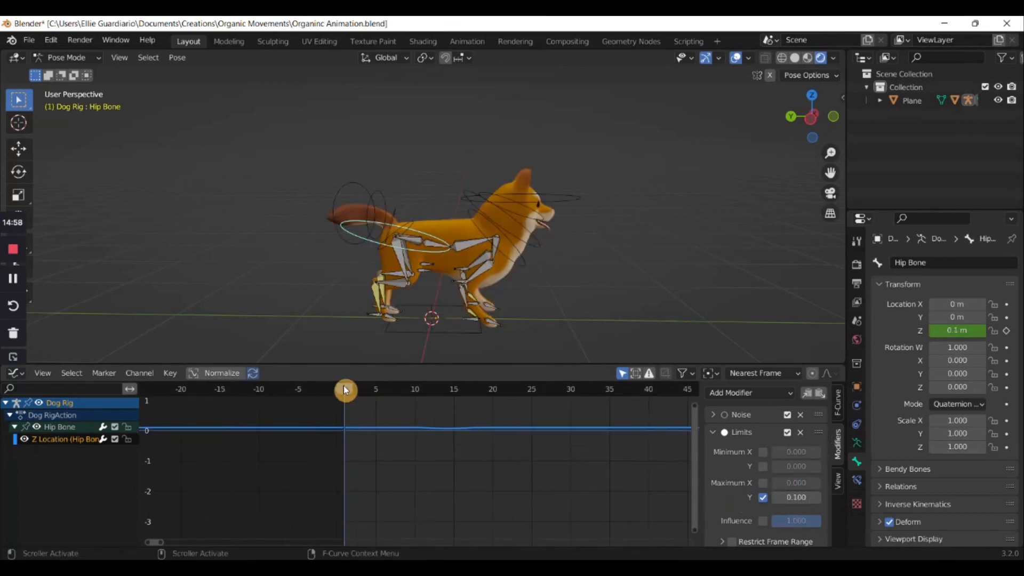
mouse_move(344, 389)
left_mouse_down()
mouse_move(456, 398)
mouse_move(352, 399)
left_mouse_up()
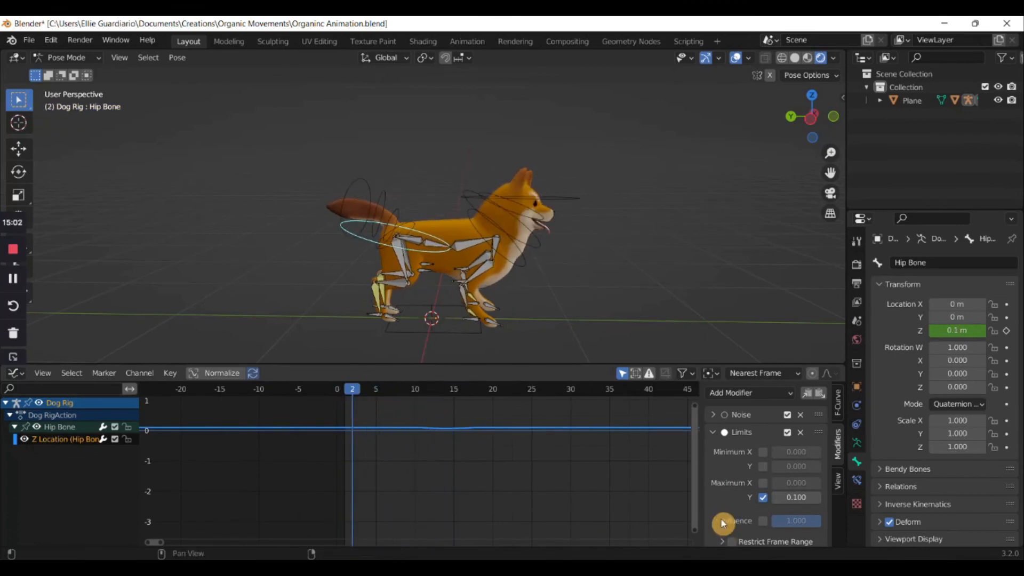
Set the Limits modifier's Maximum Y to 0.2 and check the hip motion from a front angle, ending at frame 14
type("0.2")
key("Return")
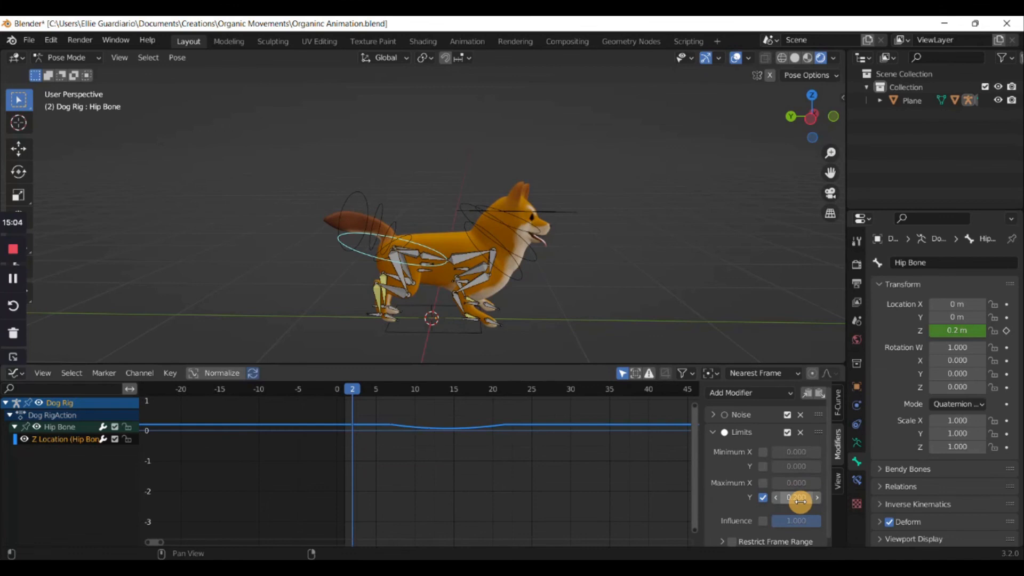
middle_click_drag(558, 295, 482, 299)
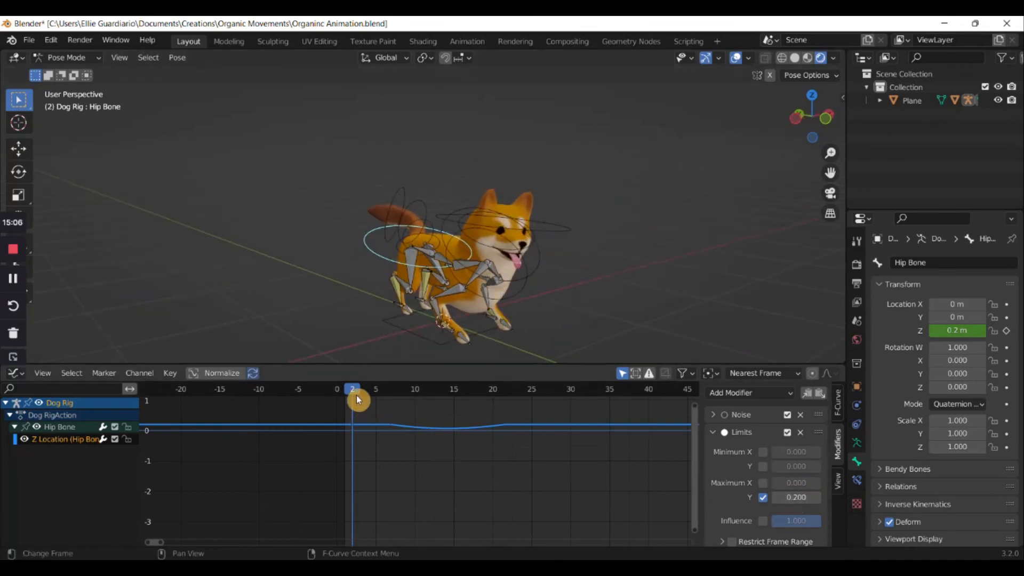
mouse_move(359, 400)
left_mouse_down()
mouse_move(413, 399)
mouse_move(352, 399)
left_mouse_up()
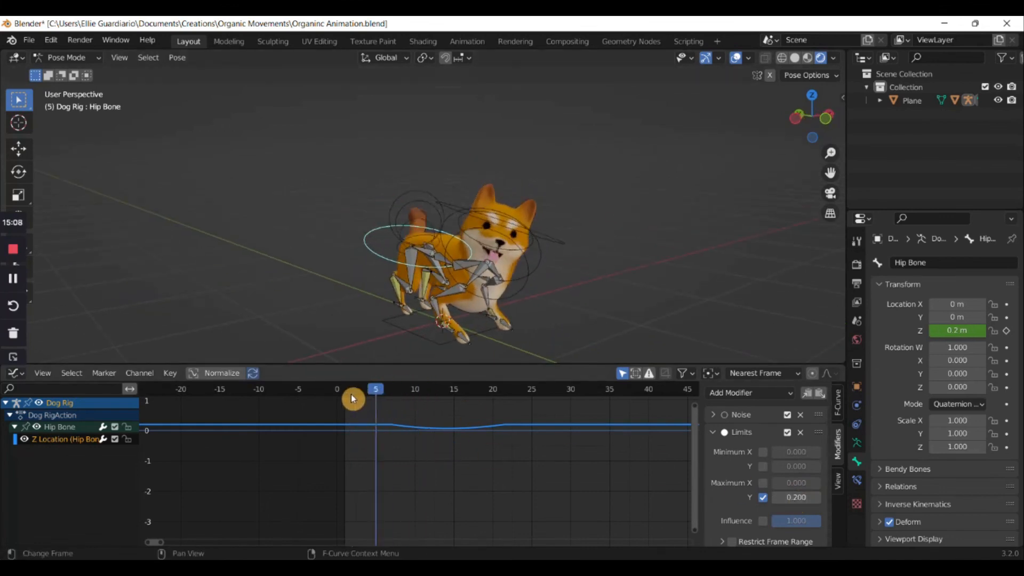
key("space")
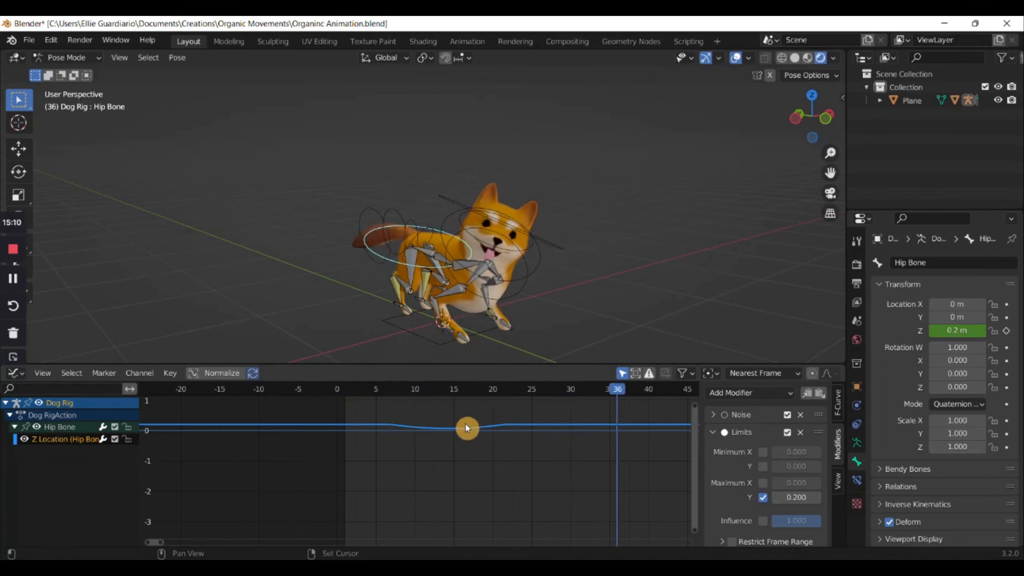
left_click(447, 392)
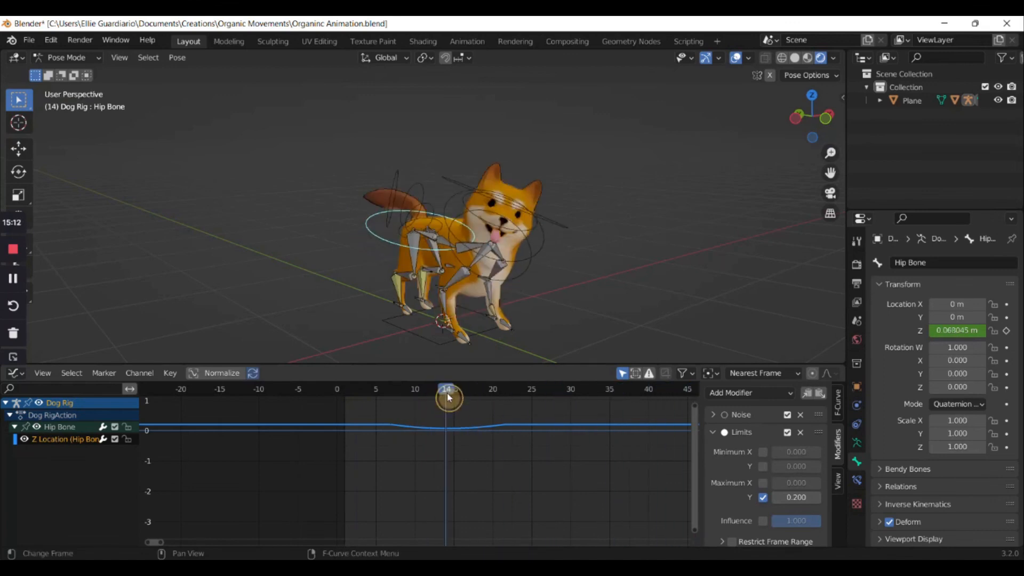
Switch the Noise modifier's Blend Type to Replace and check the pose at frame 14
left_click(713, 432)
left_click(713, 415)
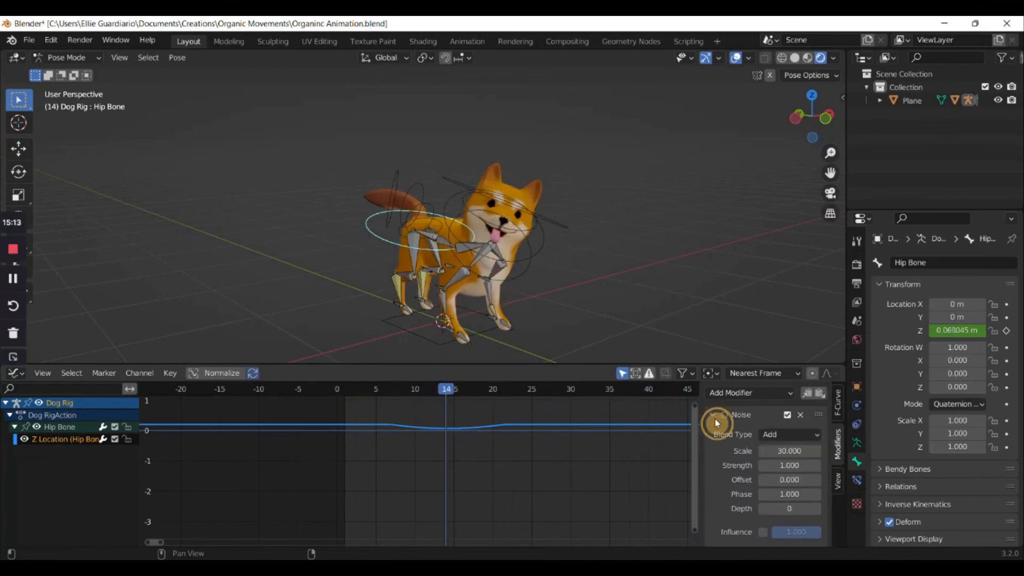
left_click(800, 439)
left_click(783, 447)
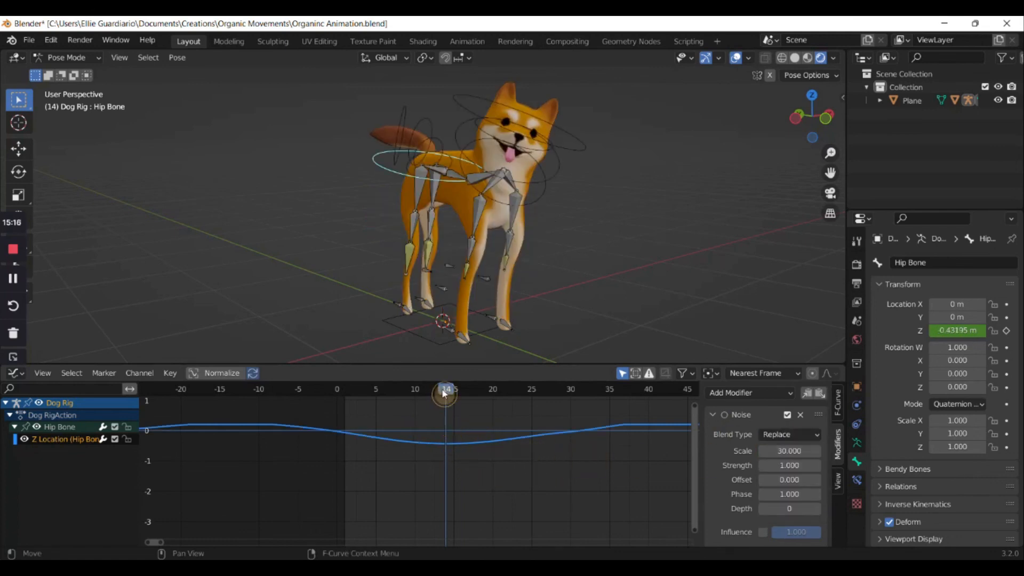
mouse_move(444, 394)
left_mouse_down()
mouse_move(393, 395)
mouse_move(445, 396)
left_mouse_up()
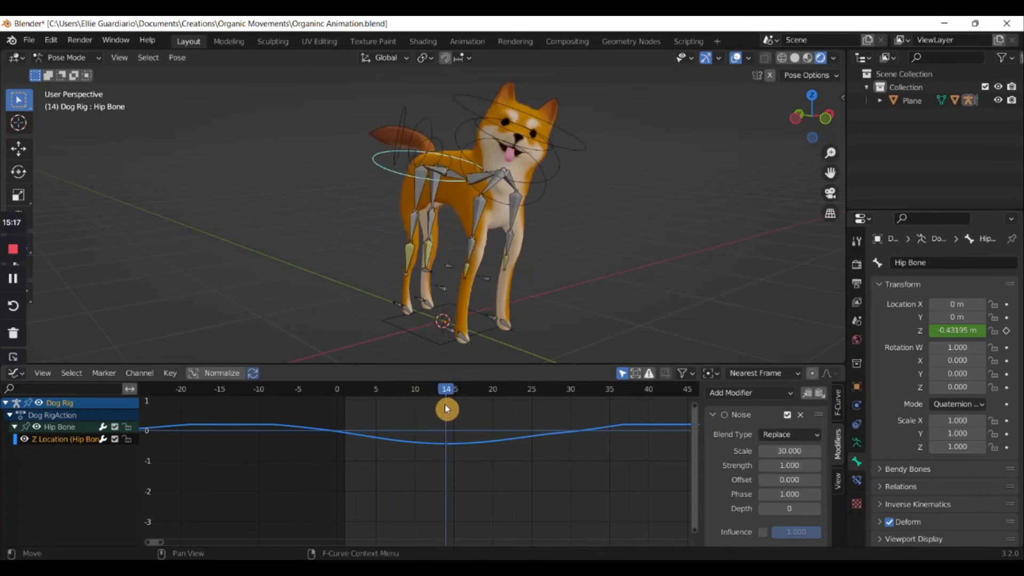
Enable Minimum Y in the Limits modifier and set it to 0
left_click(712, 415)
left_click(714, 432)
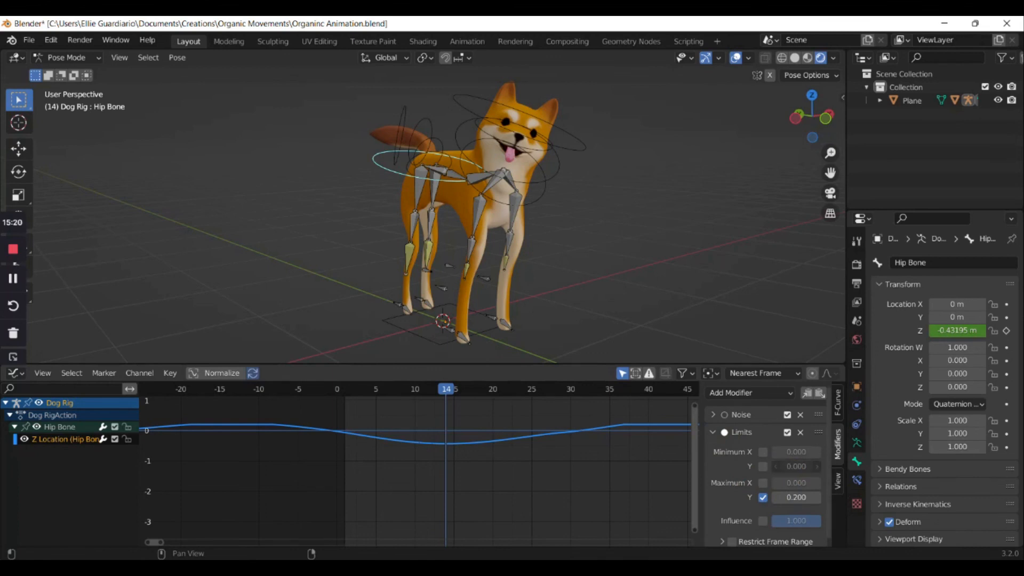
left_click(763, 467)
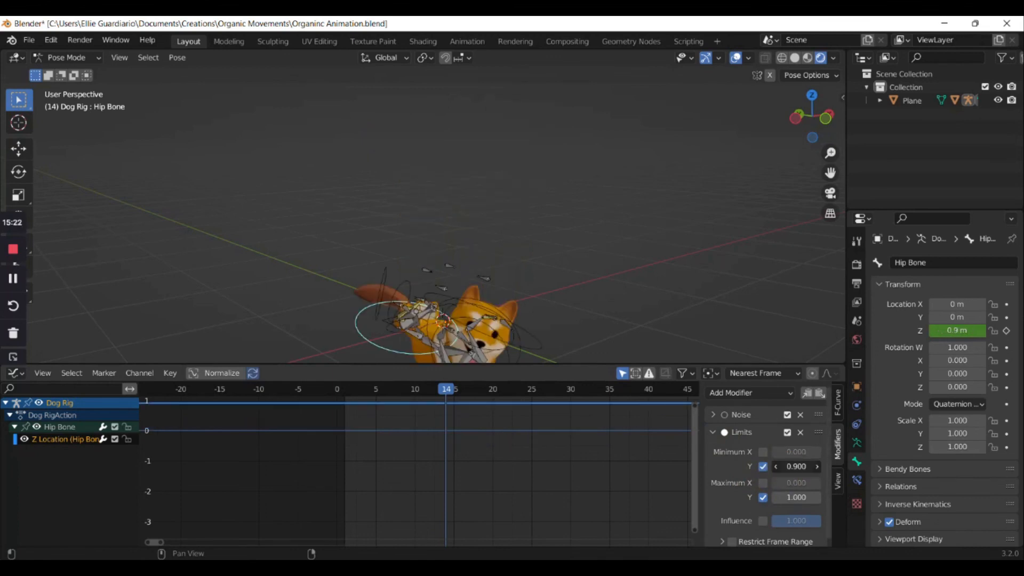
left_click_drag(791, 469, 722, 468)
type("0")
key("Return")
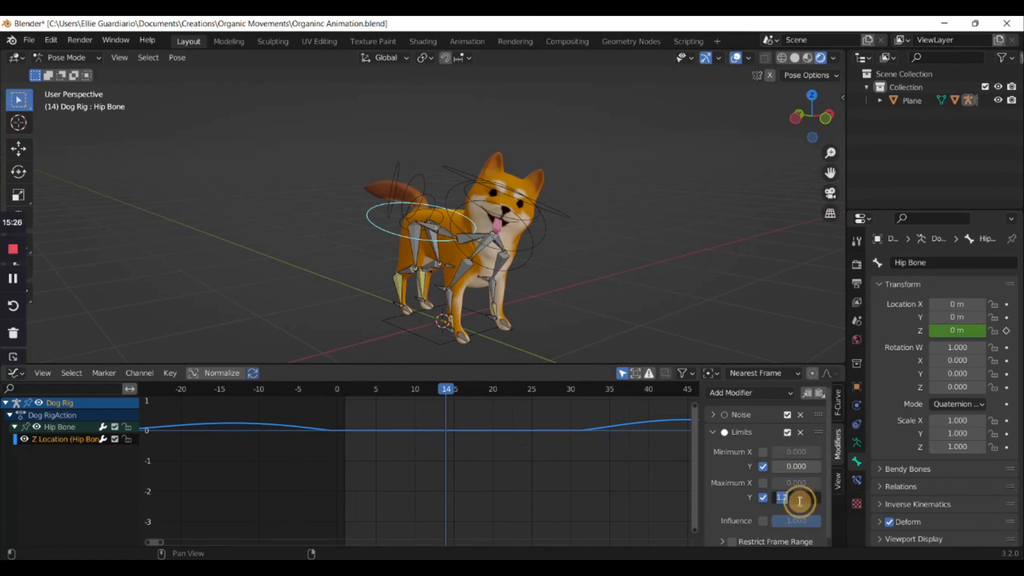
Try a Maximum Y limit of 0.1 at frame 36, and raise it to 0.2
key("Return")
left_click_drag(320, 396, 617, 404)
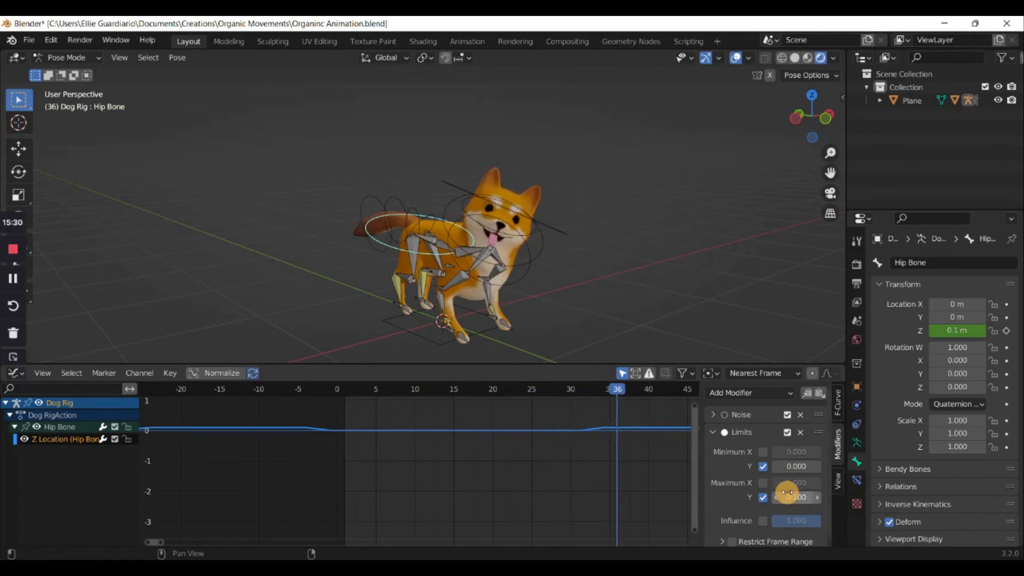
type("0.2")
key("Return")
Orbit to a low side angle and play the animation to review the limited hip movement
left_click_drag(462, 389, 451, 397)
middle_click_drag(451, 397, 528, 288)
key("space")
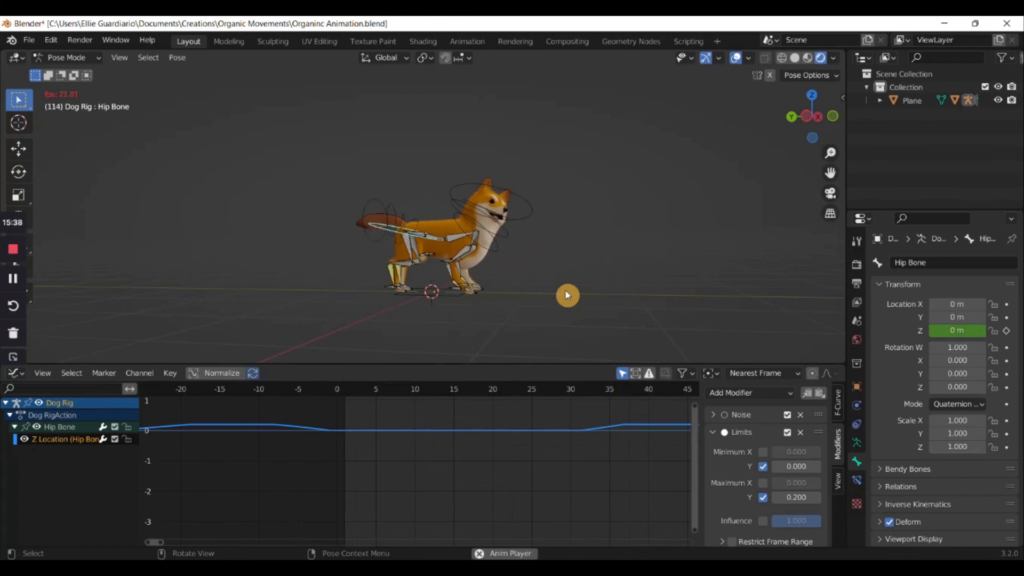
Add a second Noise modifier to the Hip Bone's Z Location curve and set its Strength to 0.1
left_click(712, 433)
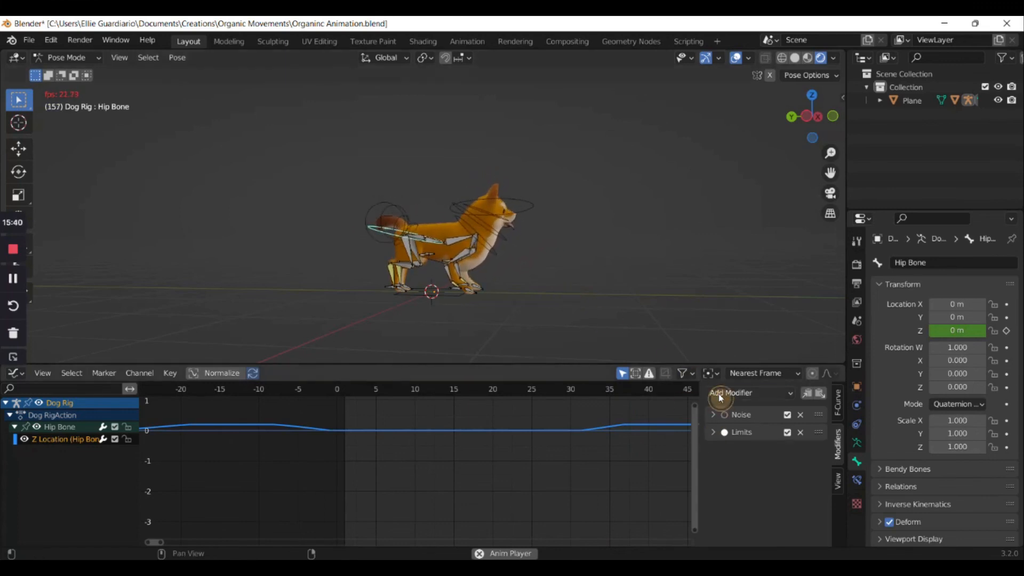
left_click(720, 393)
left_click(741, 467)
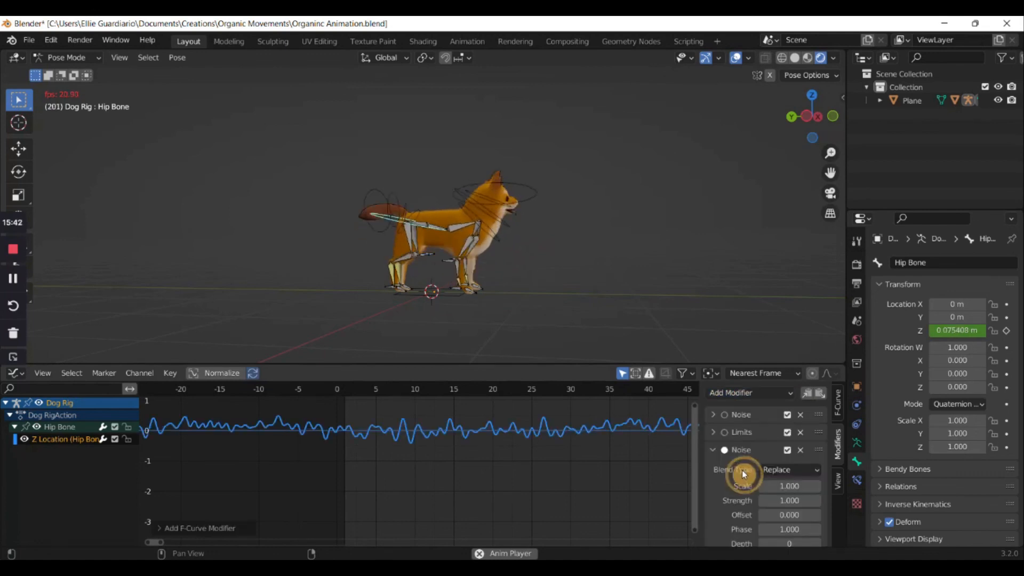
left_click(792, 501)
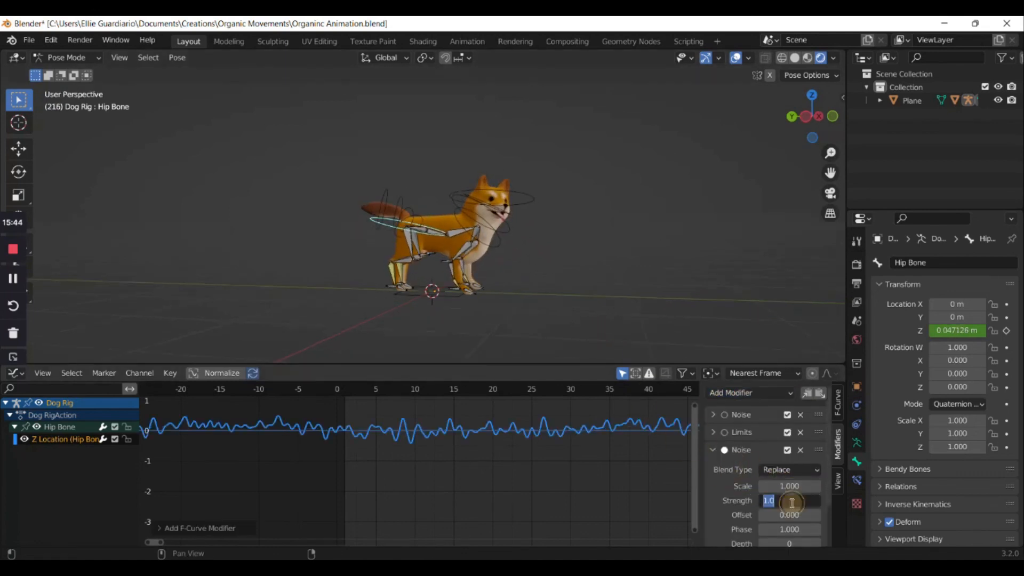
type("0.1")
key("Return")
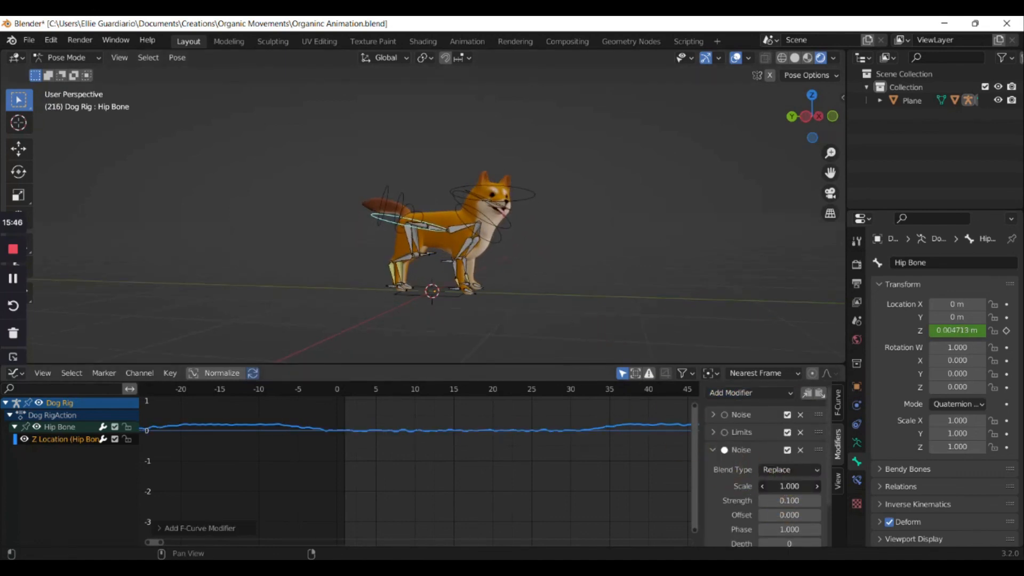
Set the second Noise modifier's Scale to 10 and play the animation from frame 1
left_click_drag(789, 486, 803, 486)
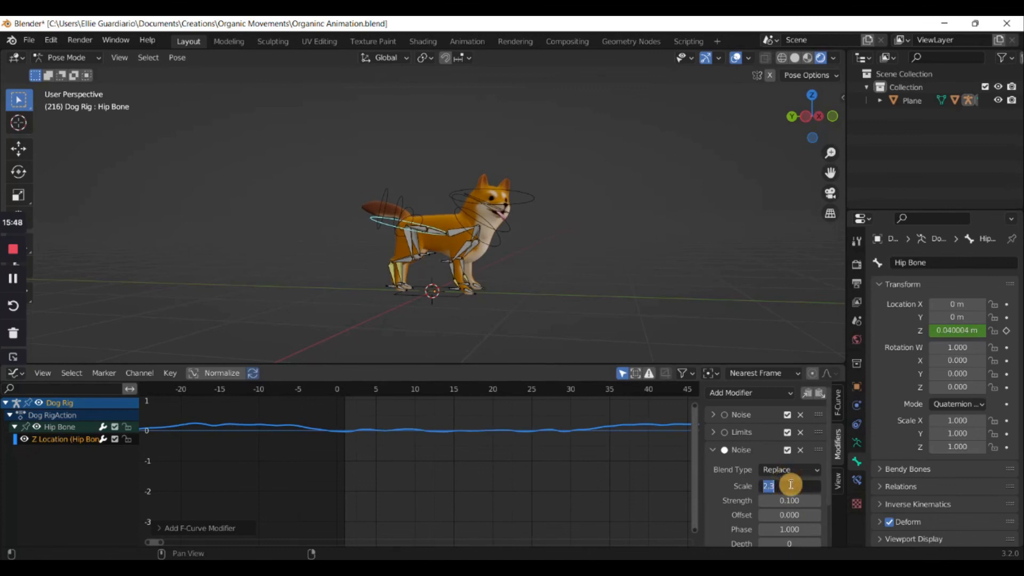
type("0")
key("Return")
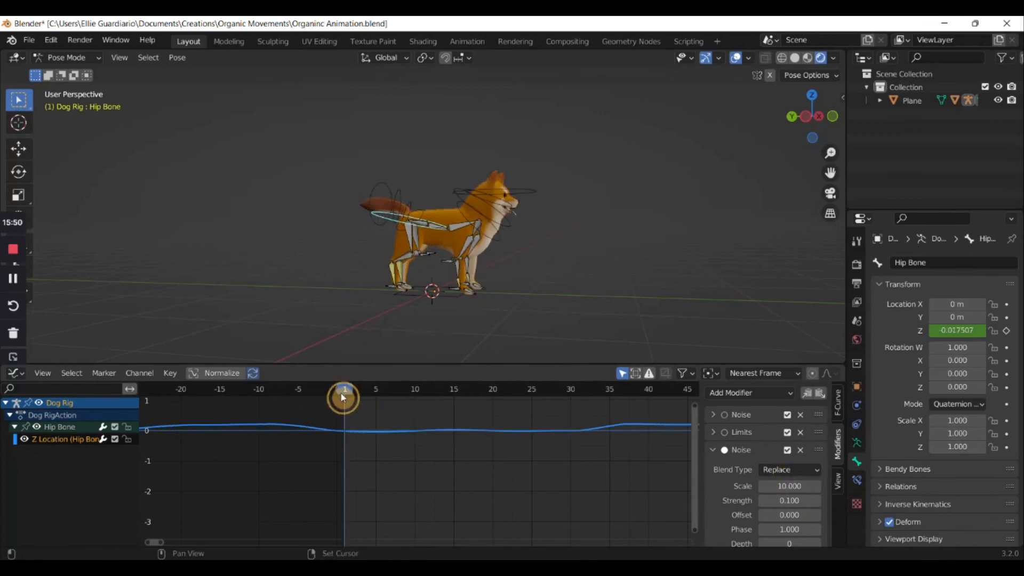
left_click(340, 392)
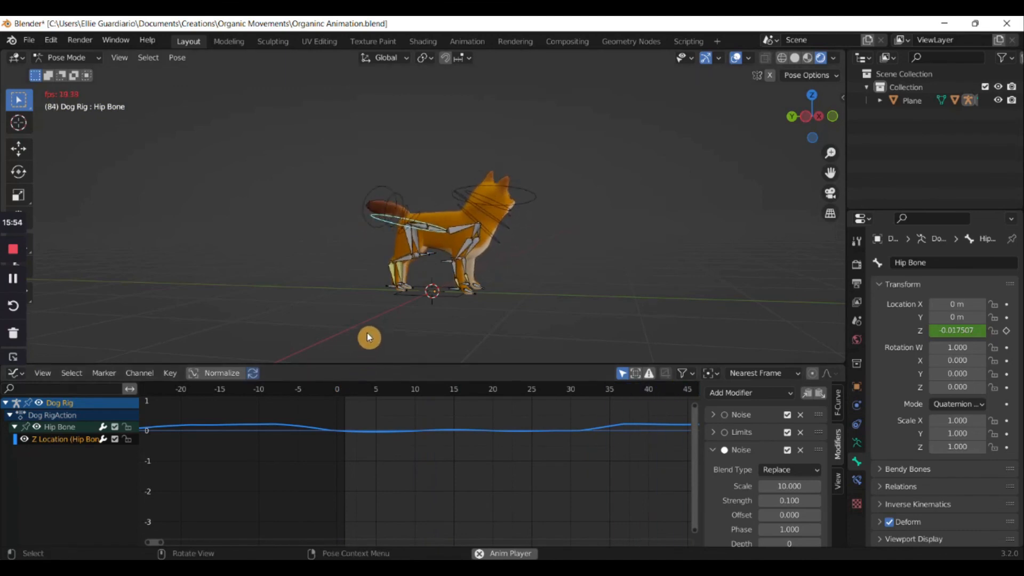
scroll(367, 331, "up", 4)
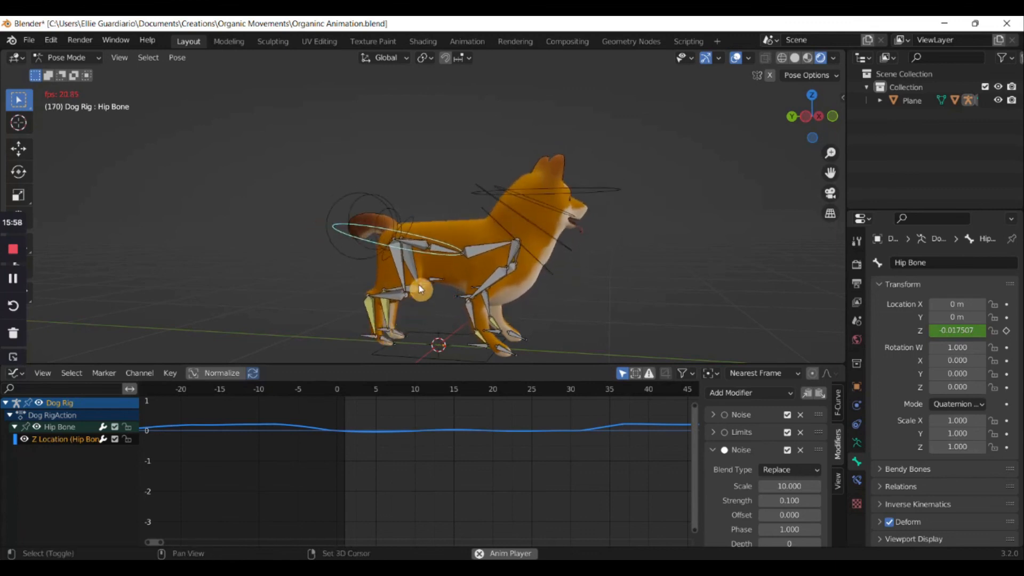
Stop playback and inspect the first Noise modifier's settings and its Restrict Frame Range options
key("space")
left_click(714, 451)
left_click(714, 415)
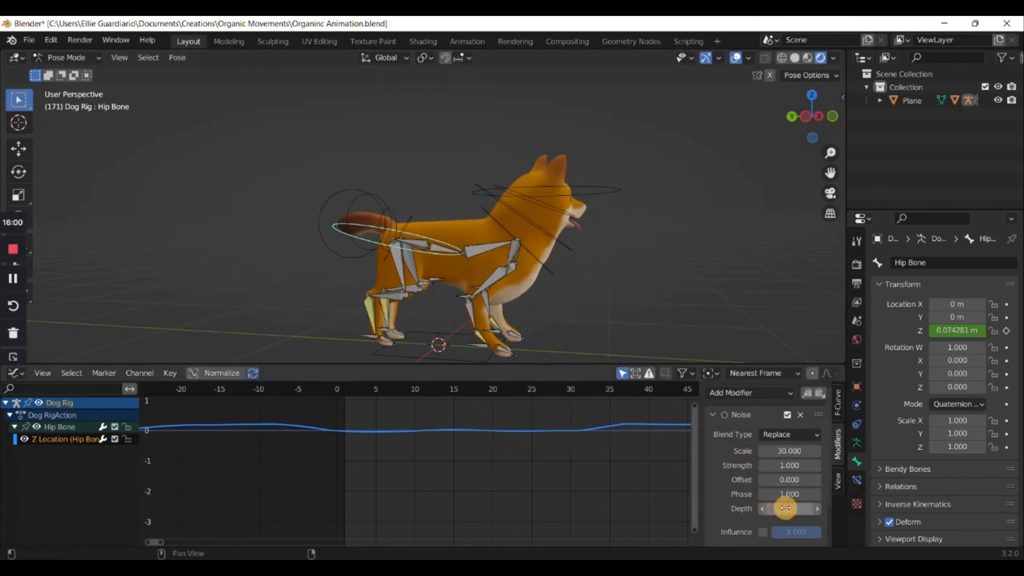
scroll(782, 506, "down", 3)
left_click(722, 504)
scroll(761, 510, "down", 3)
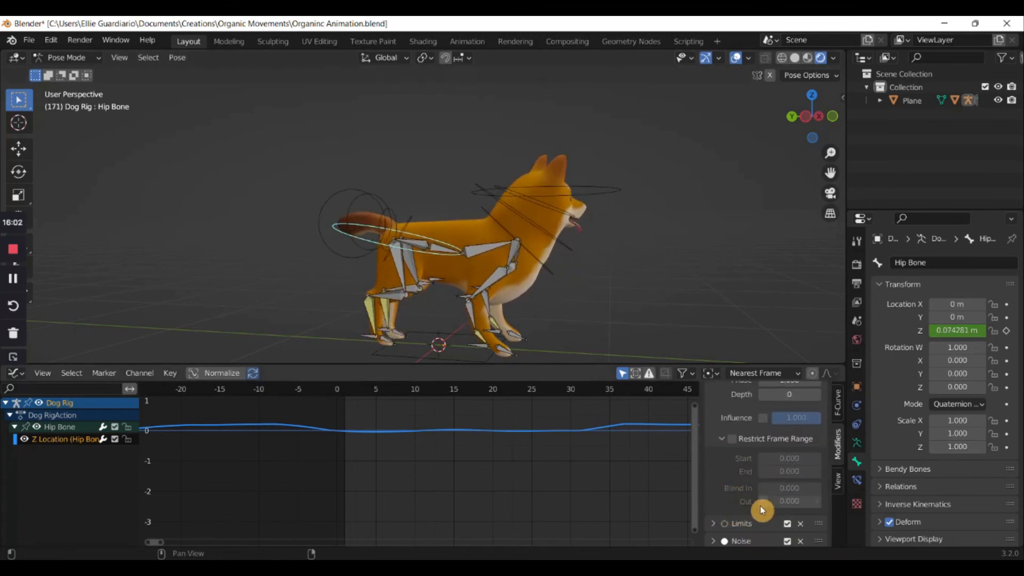
left_click(725, 446)
scroll(746, 486, "up", 2)
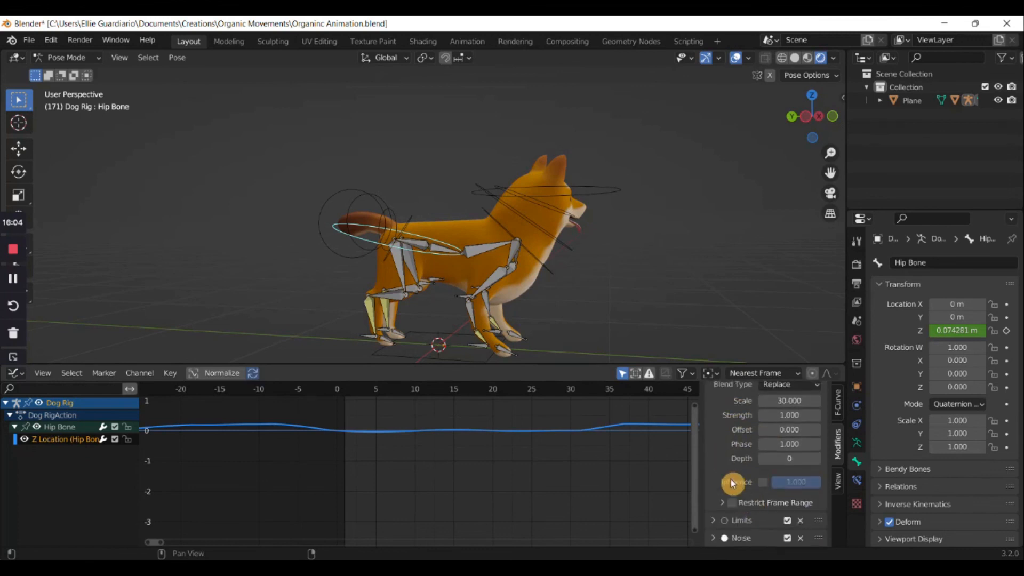
Set the Minimum Y to 0.1 in the Limits modifier on the Hip Bone's Z Location curve
left_click(713, 414)
left_click(714, 432)
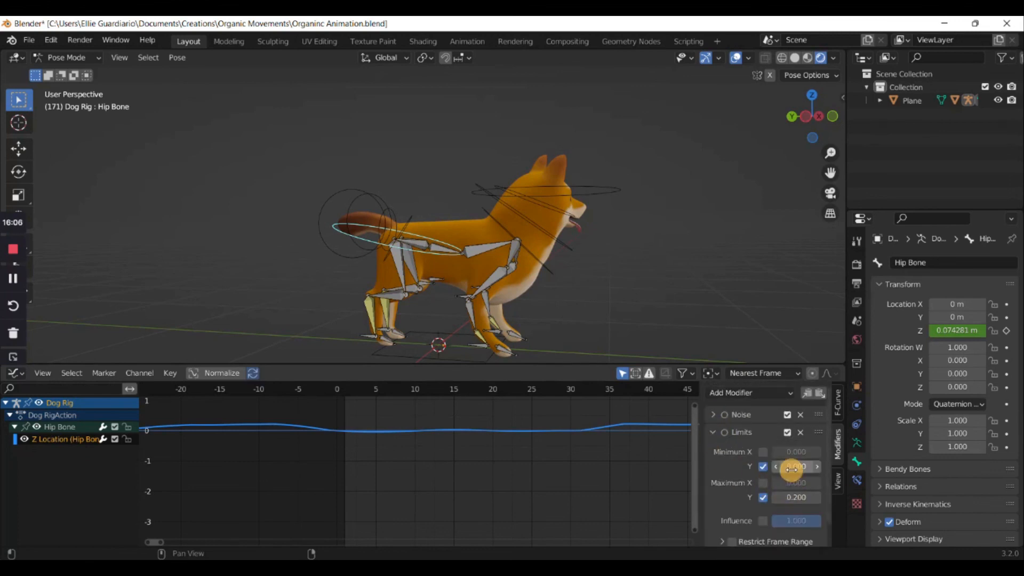
left_click(789, 466)
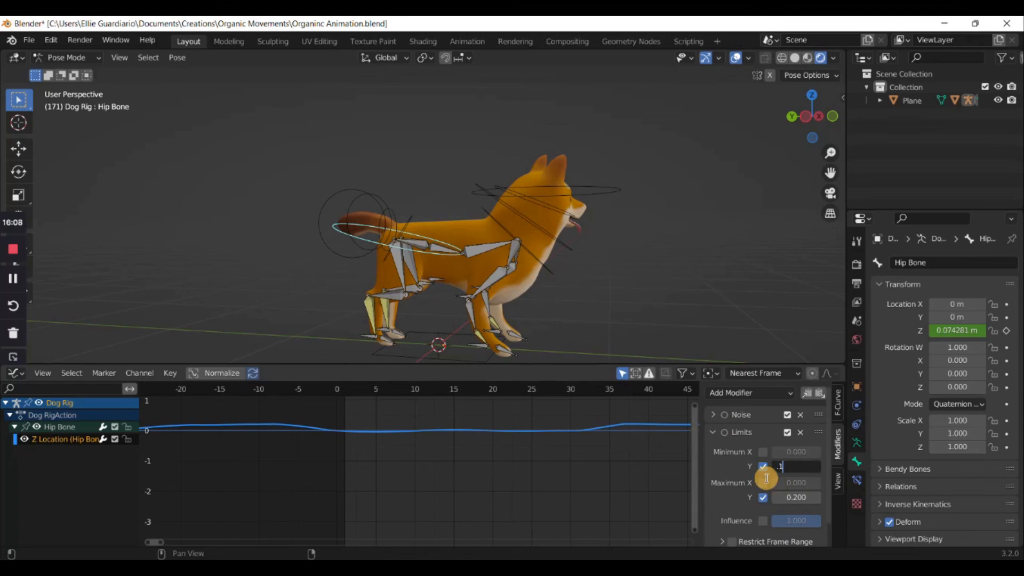
type(".1")
key("Return")
Play the animation from frame 0 with the viewport overlays hidden, viewing the dog from a front-side angle
left_click(334, 386)
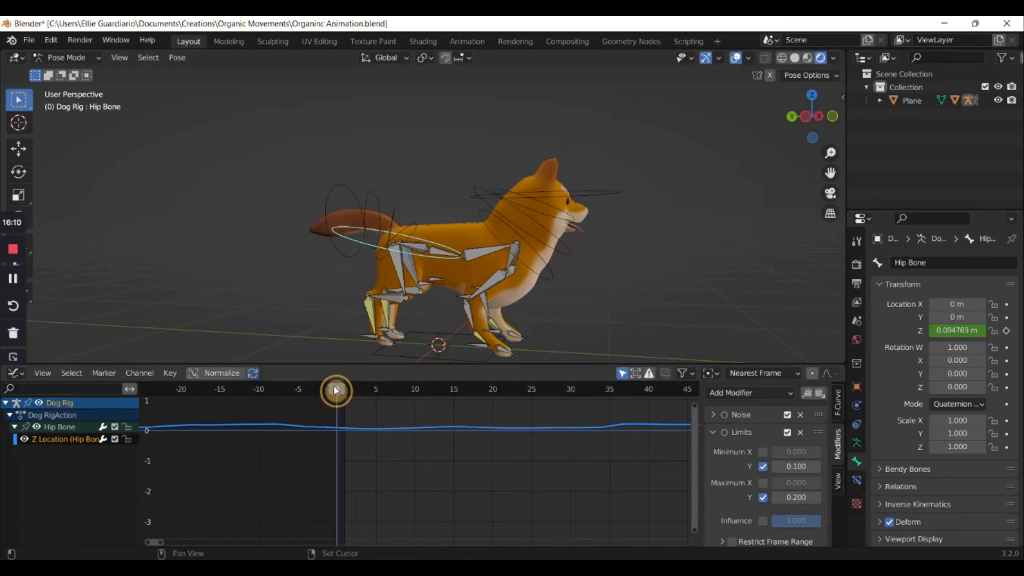
key("space")
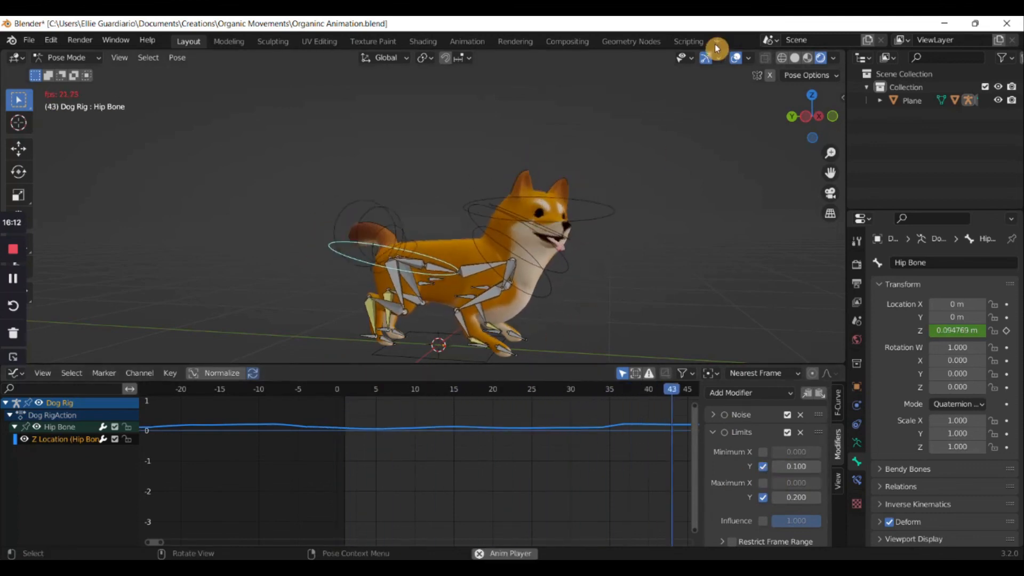
left_click(736, 58)
middle_click_drag(586, 266, 608, 288)
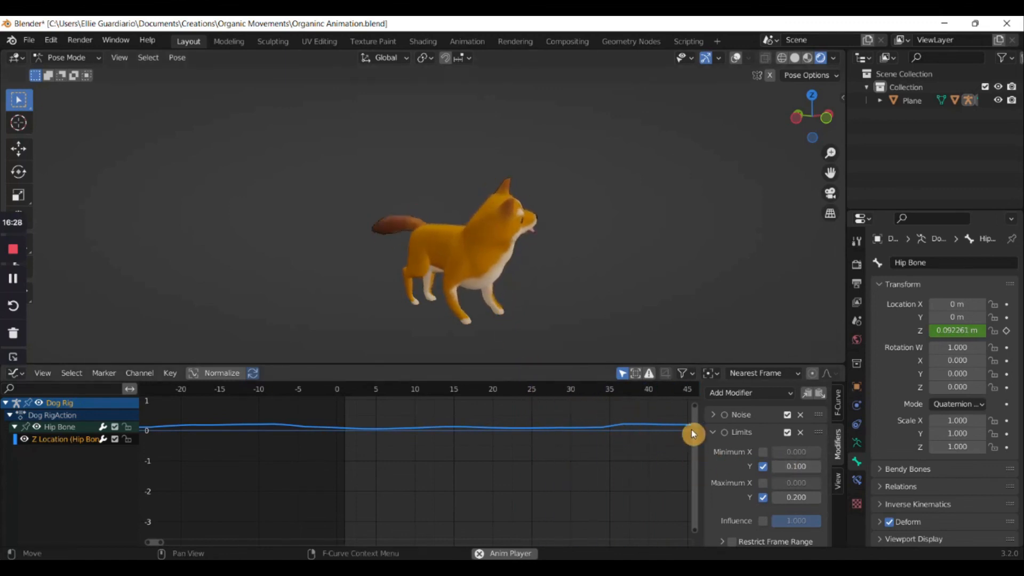
Try a Strength of 0.1 on the first Noise modifier, and return it to 1
left_click(714, 433)
left_click(713, 414)
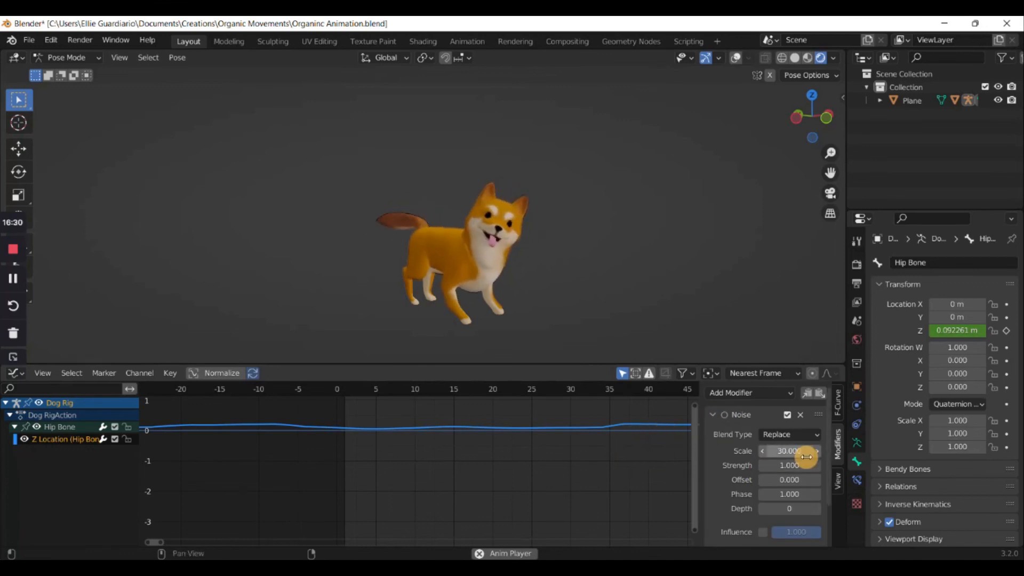
left_click(793, 469)
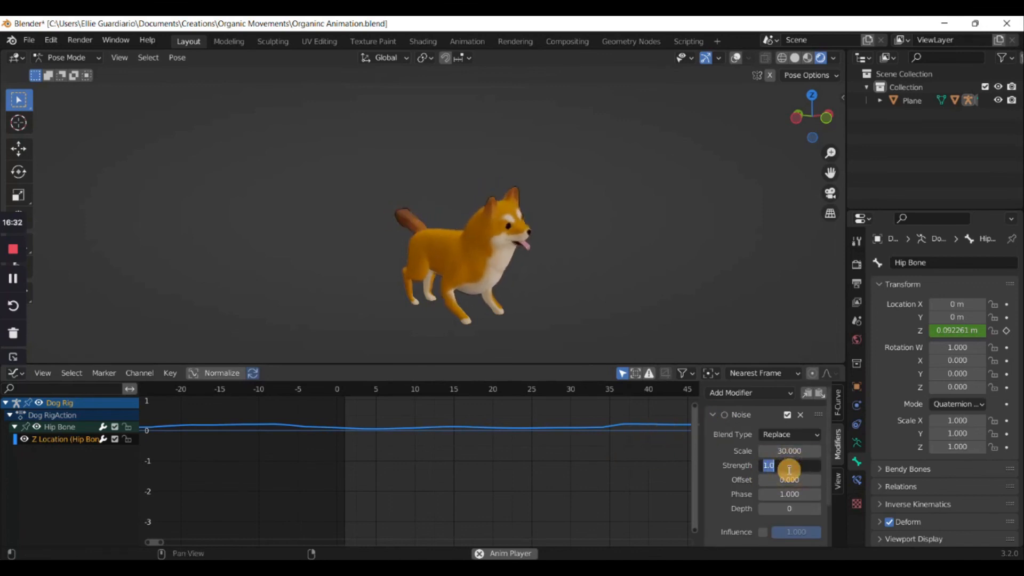
type(".1")
key("Return")
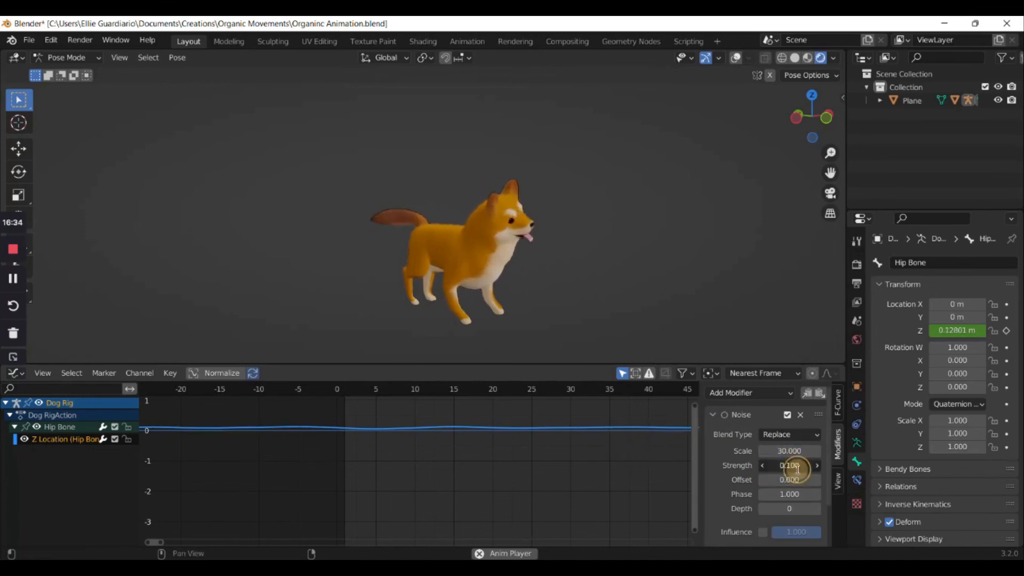
left_click(798, 470)
type("1")
key("Return")
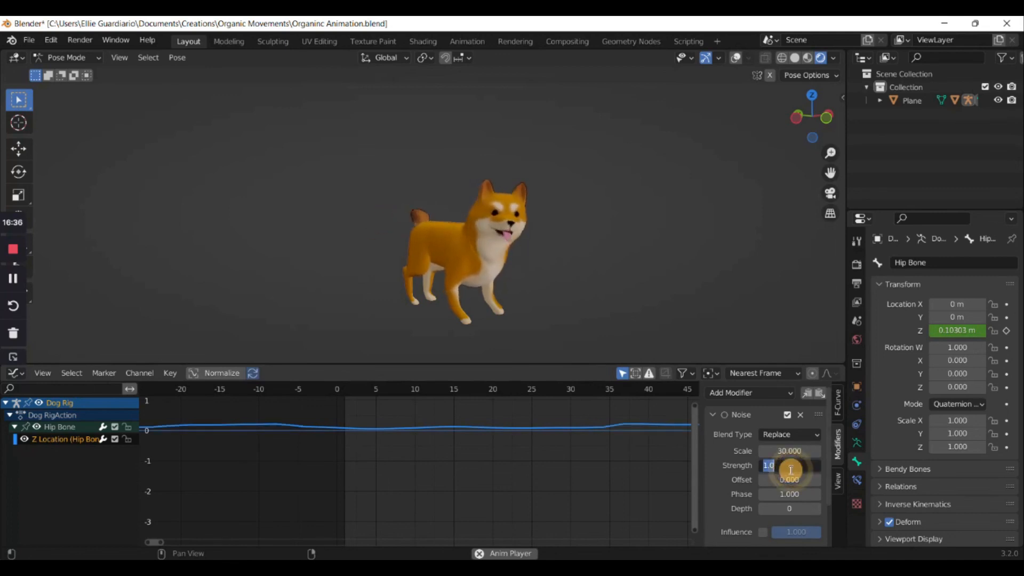
Set the first Noise modifier's Strength to 0.7 and review the playing animation from the dog's front
left_click(790, 469)
type(".4")
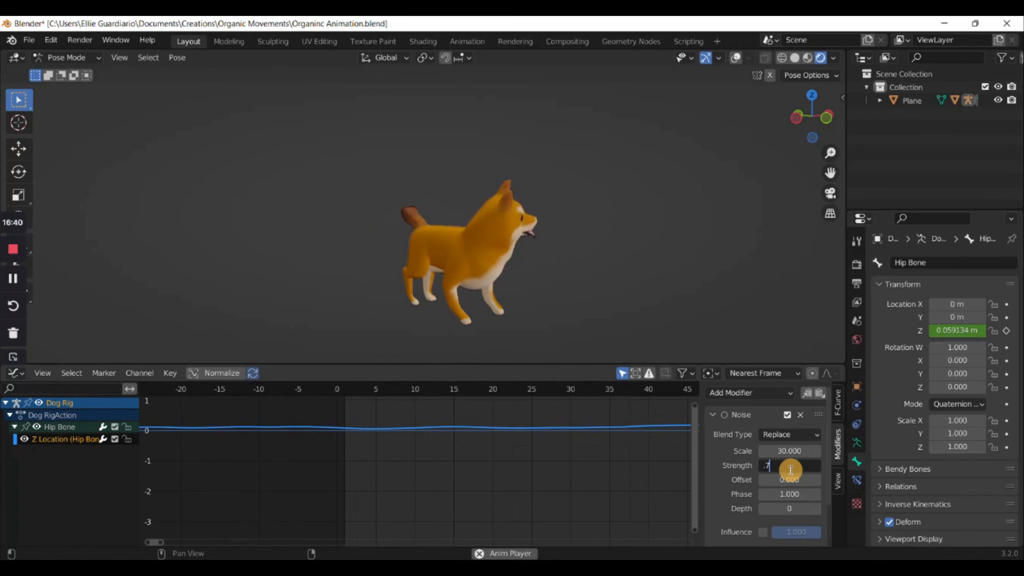
key("Return")
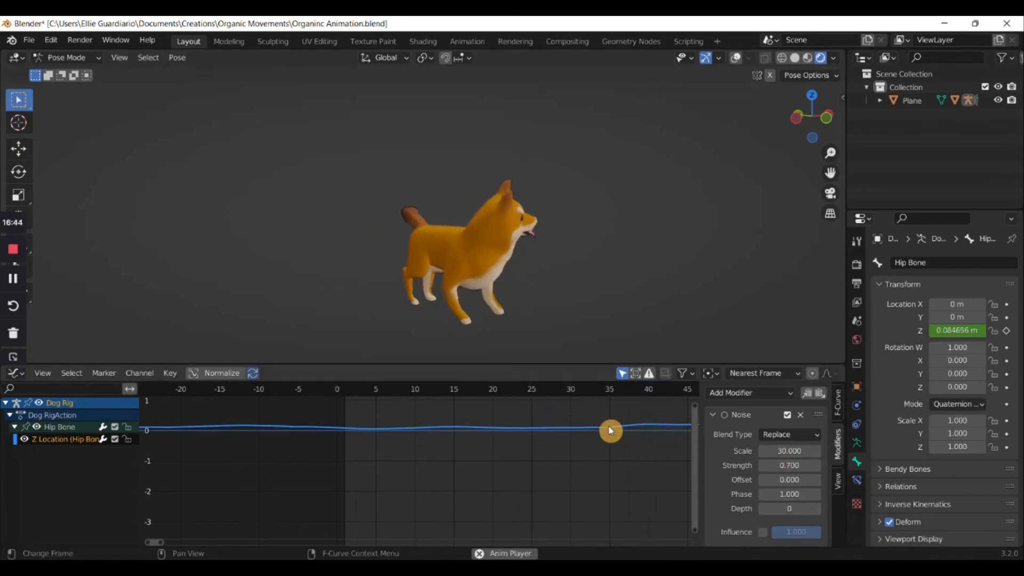
scroll(611, 431, "down", 3)
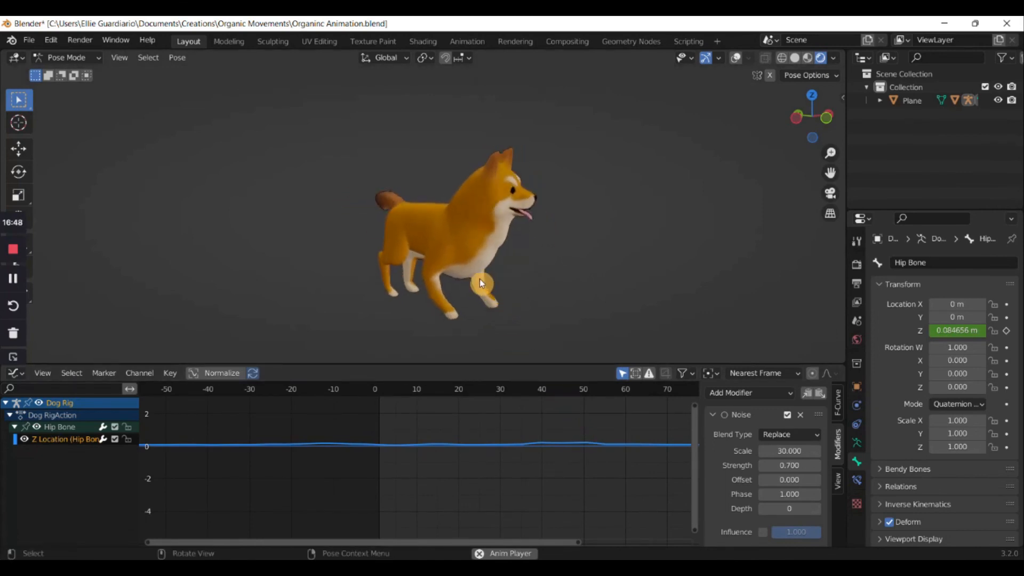
middle_click_drag(495, 291, 439, 292)
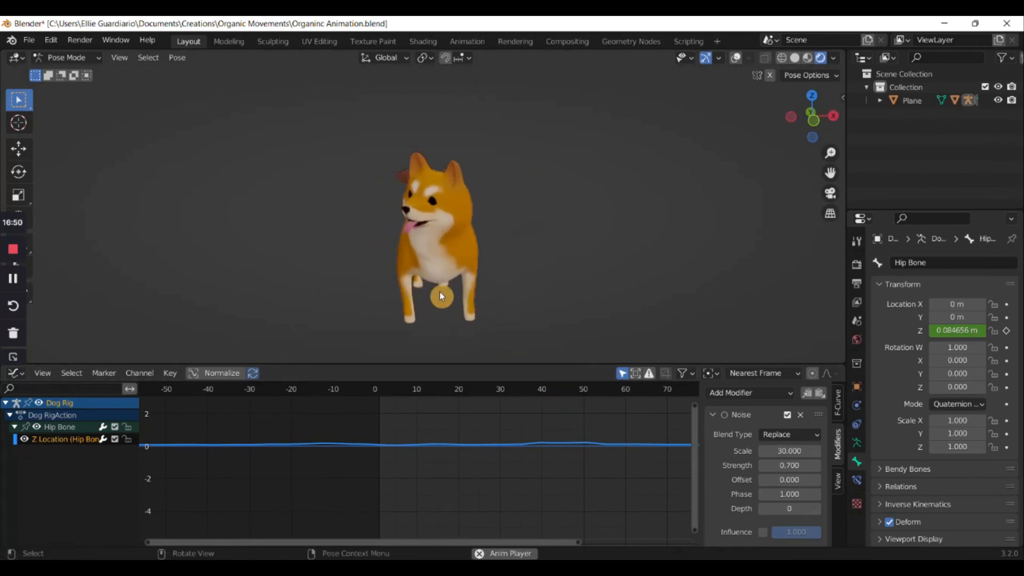